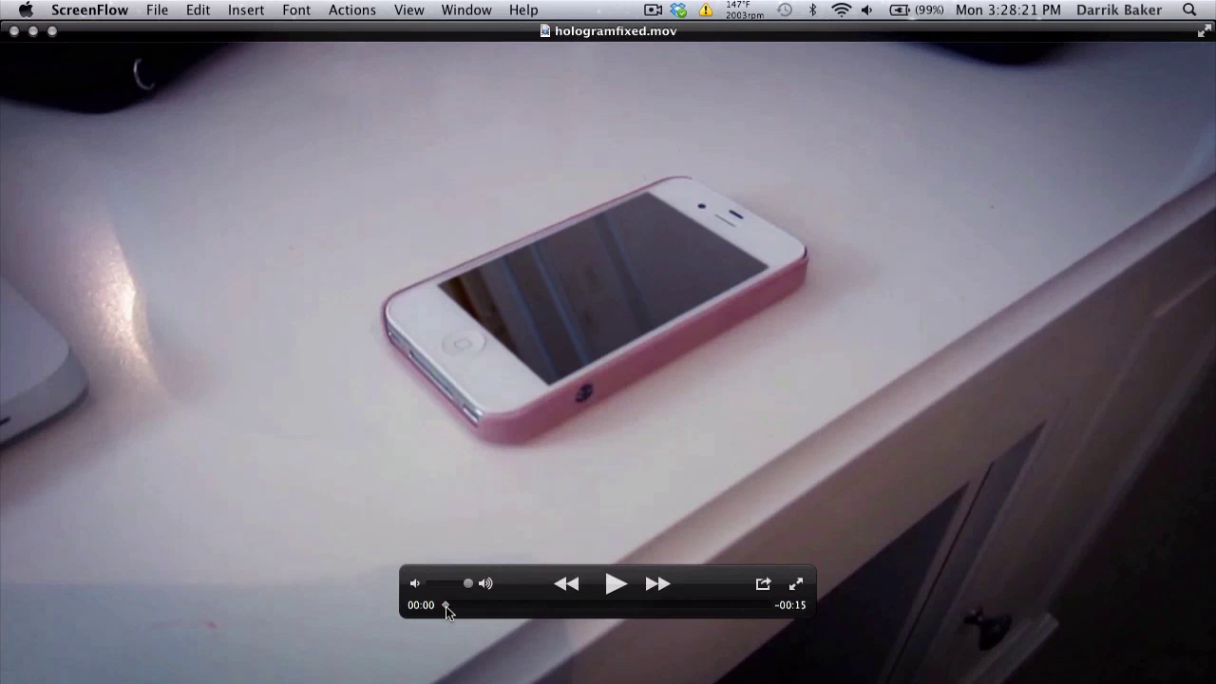
Play hologramfixed.mov in QuickTime to its end with the volume raised
{"action": "left_click", "coordinate": [447, 605]}
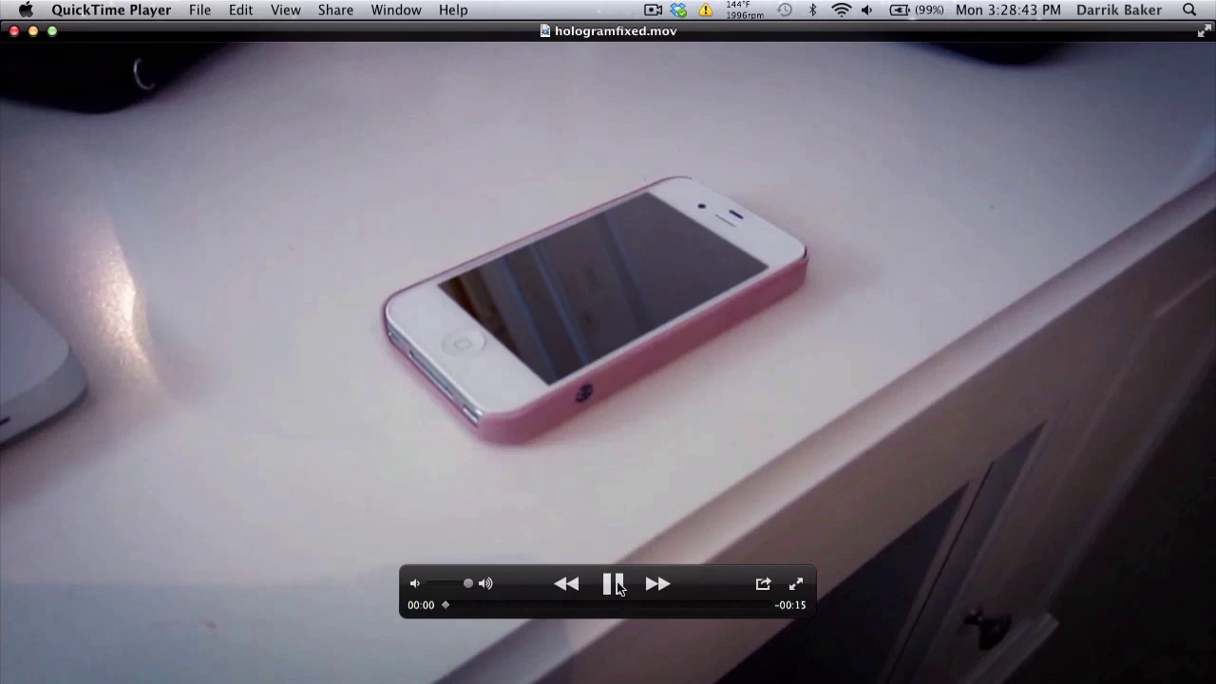
{"action": "key", "text": "XF86AudioRaiseVolume"}
{"action": "key", "text": "XF86AudioRaiseVolume"}
{"action": "key", "text": "XF86AudioRaiseVolume"}
{"action": "key", "text": "XF86AudioRaiseVolume"}
{"action": "key", "text": "XF86AudioRaiseVolume"}
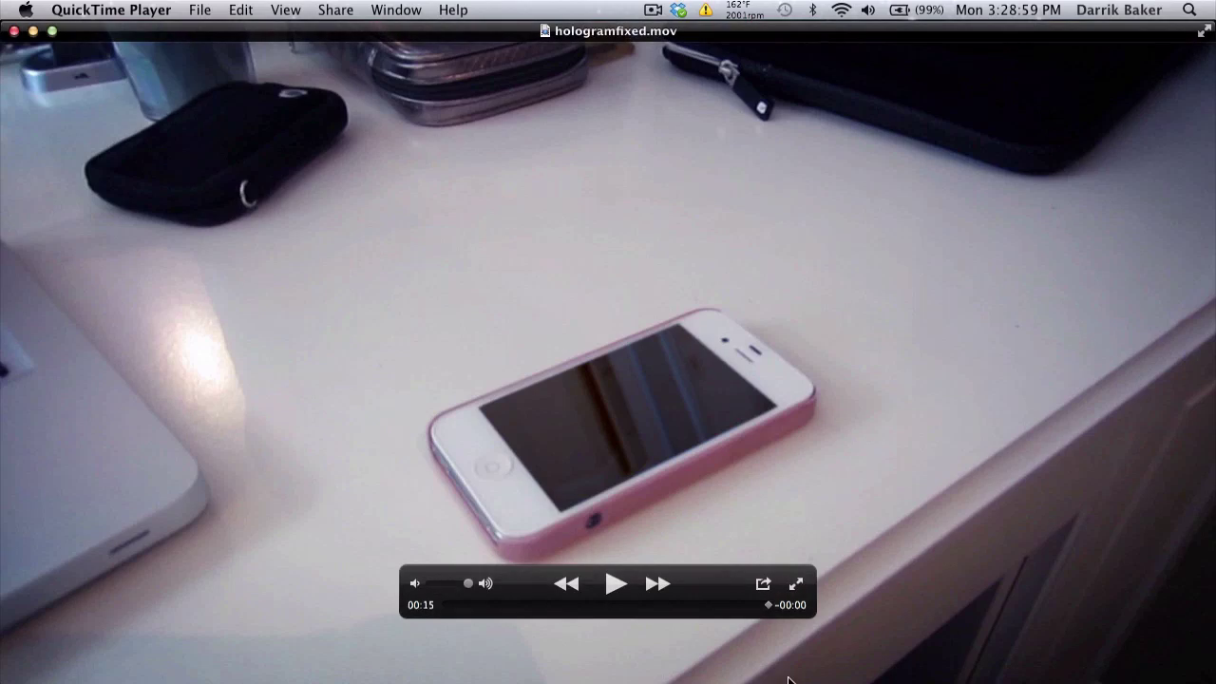
Scrub hologramfixed.mov back to 00:01, then forward through 00:07 to about 00:09
{"action": "left_click_drag", "start_coordinate": [494, 605], "coordinate": [476, 605]}
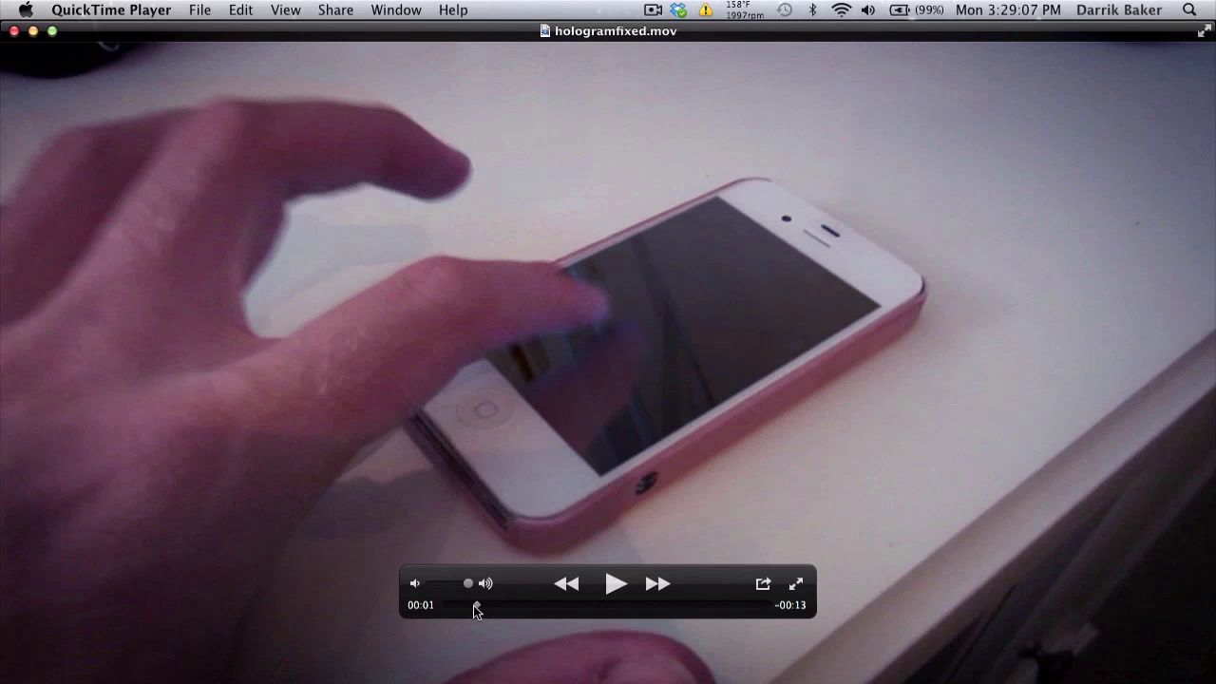
{"action": "left_click_drag", "start_coordinate": [477, 605], "coordinate": [574, 605]}
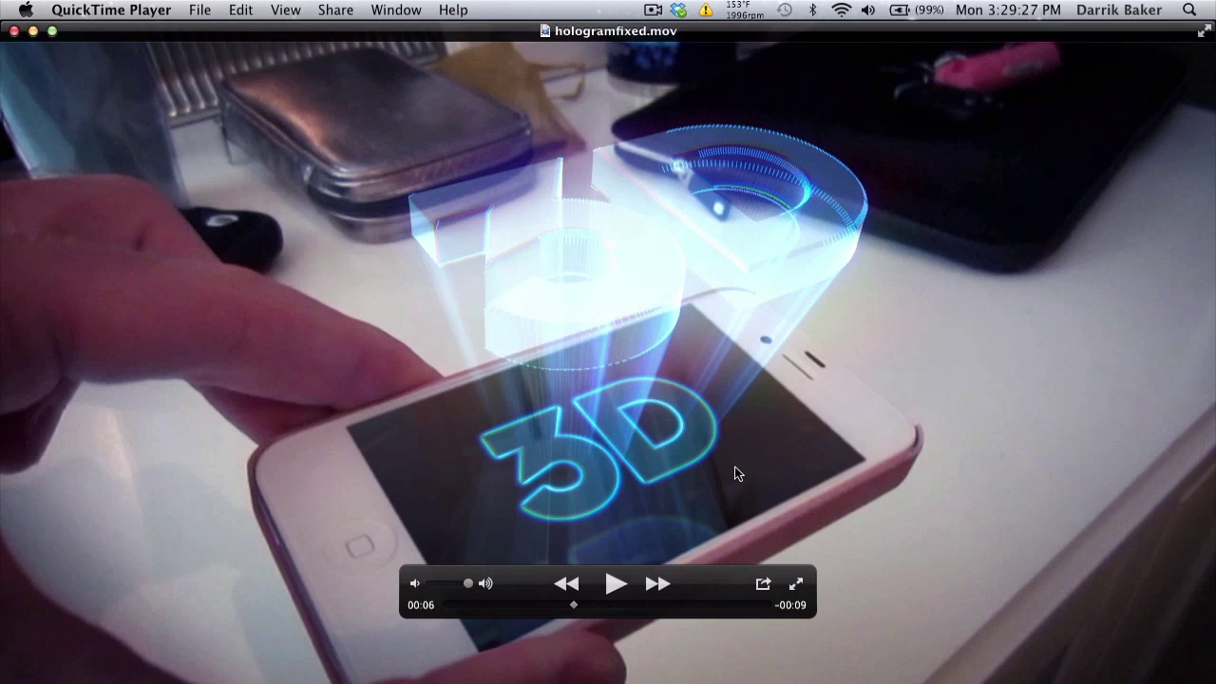
{"action": "left_click_drag", "start_coordinate": [574, 611], "coordinate": [595, 608]}
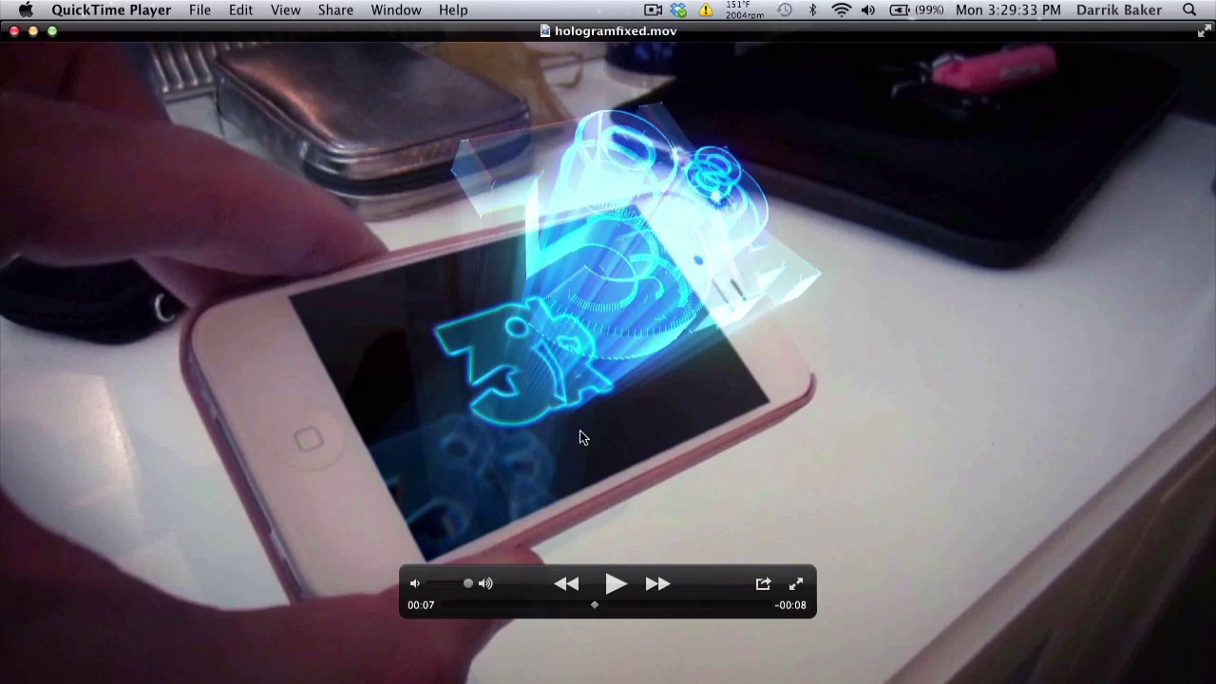
{"action": "left_click_drag", "start_coordinate": [598, 608], "coordinate": [716, 606]}
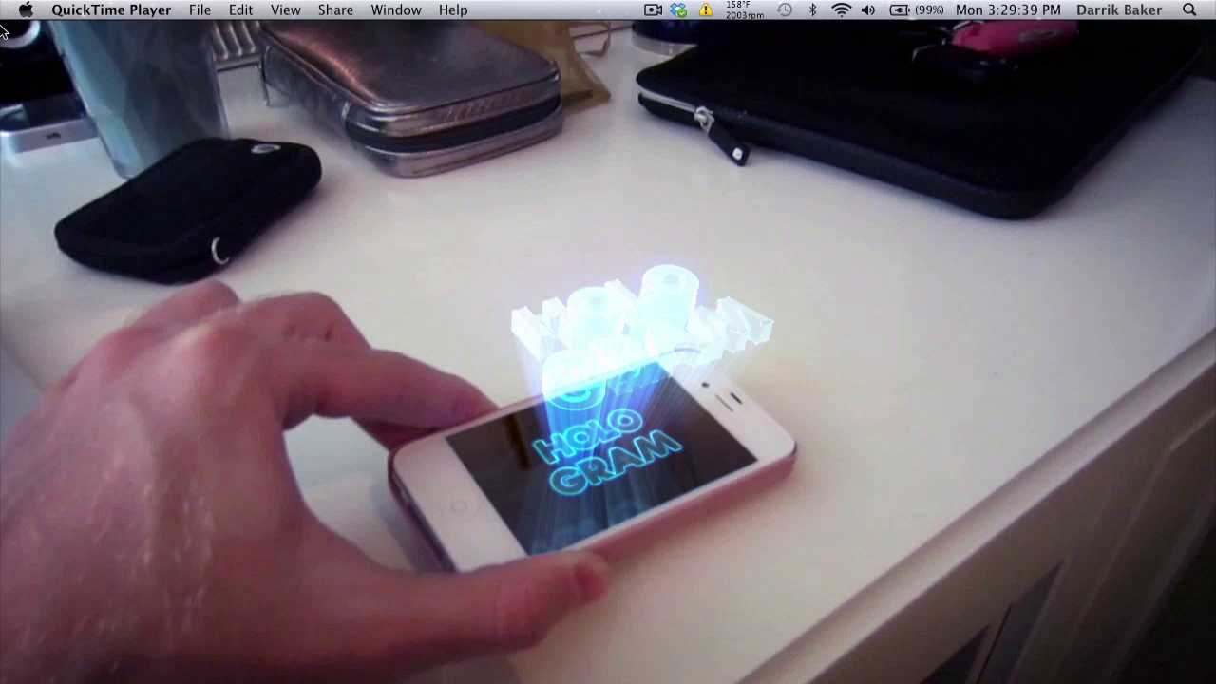
In After Effects, create a new composition from the MVI_0047.MOV footage
{"action": "key", "text": "super+q"}
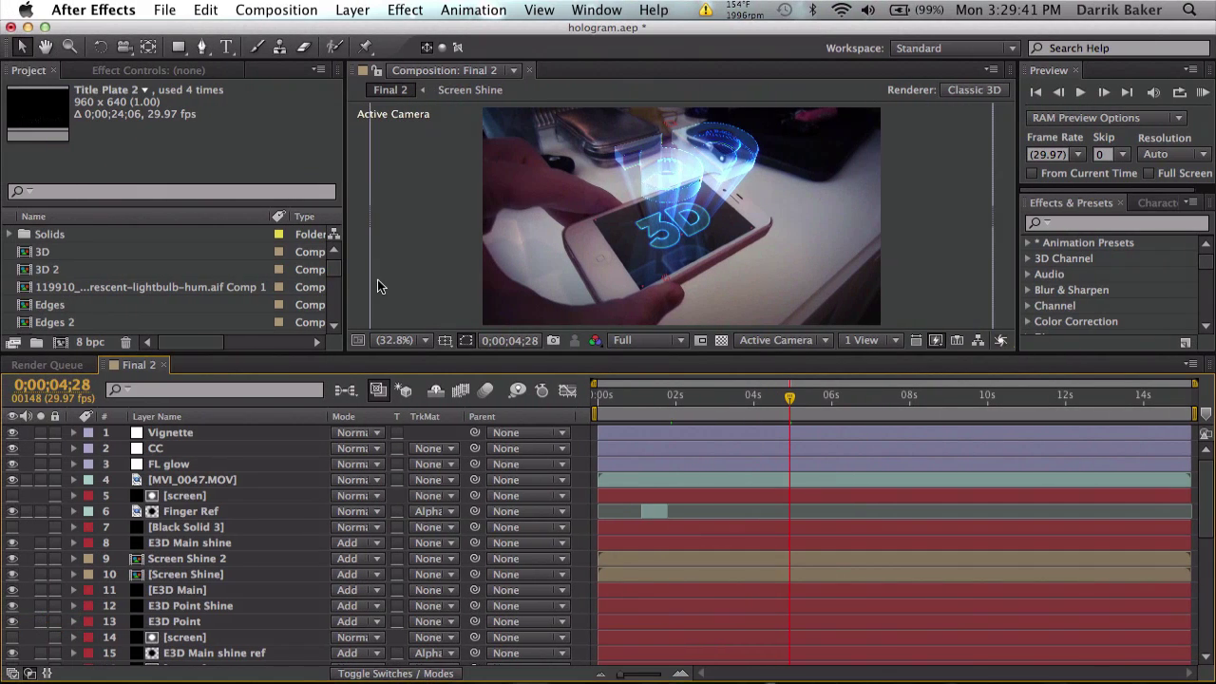
{"action": "scroll", "coordinate": [137, 282], "scroll_direction": "down", "scroll_amount": 10}
{"action": "left_click", "coordinate": [137, 286]}
{"action": "scroll", "coordinate": [137, 282], "scroll_direction": "down", "scroll_amount": 2}
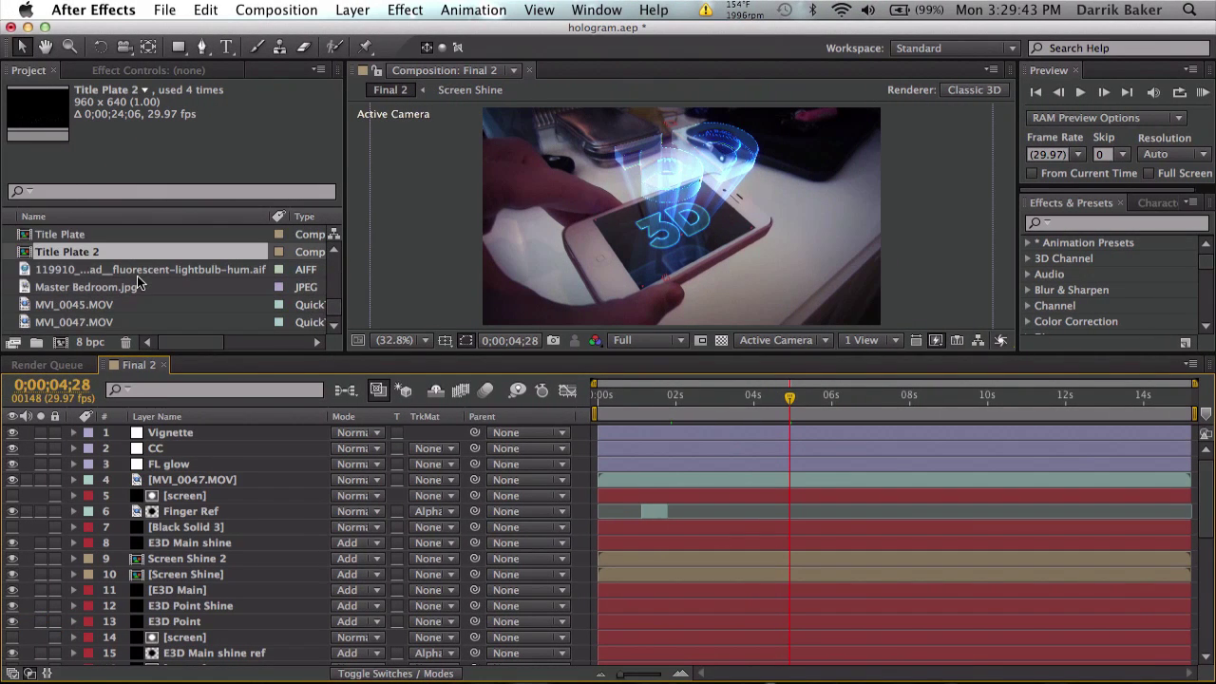
{"action": "left_click", "coordinate": [97, 307]}
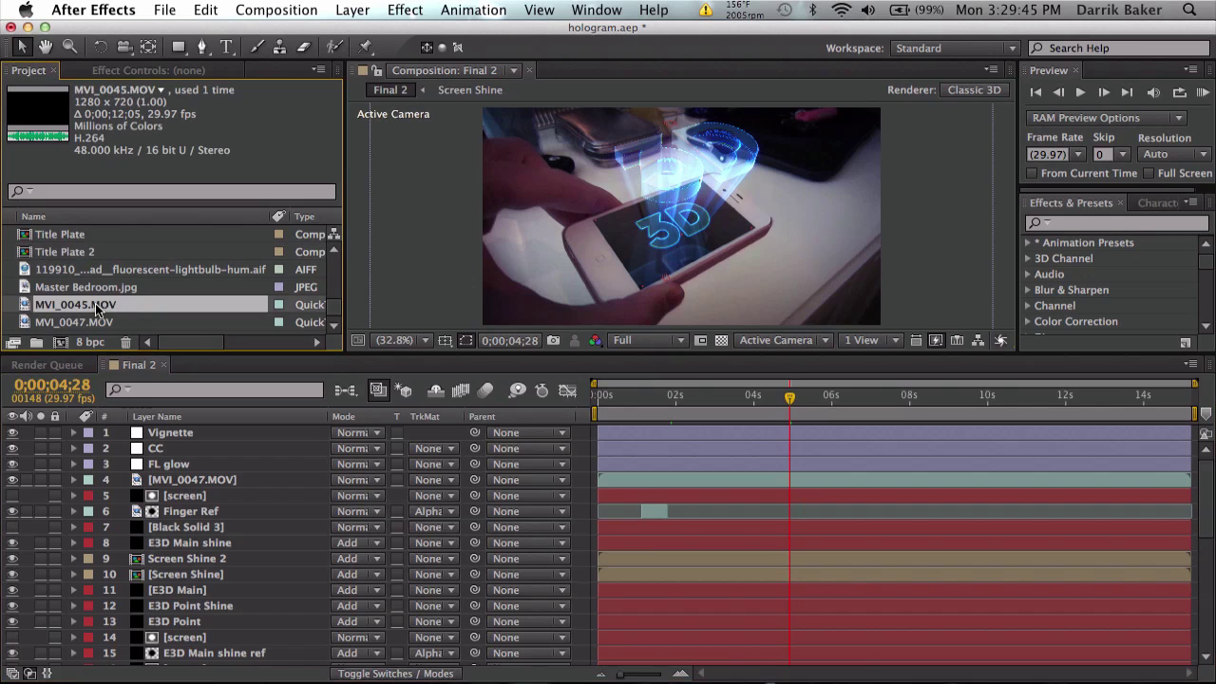
{"action": "left_click", "coordinate": [84, 323]}
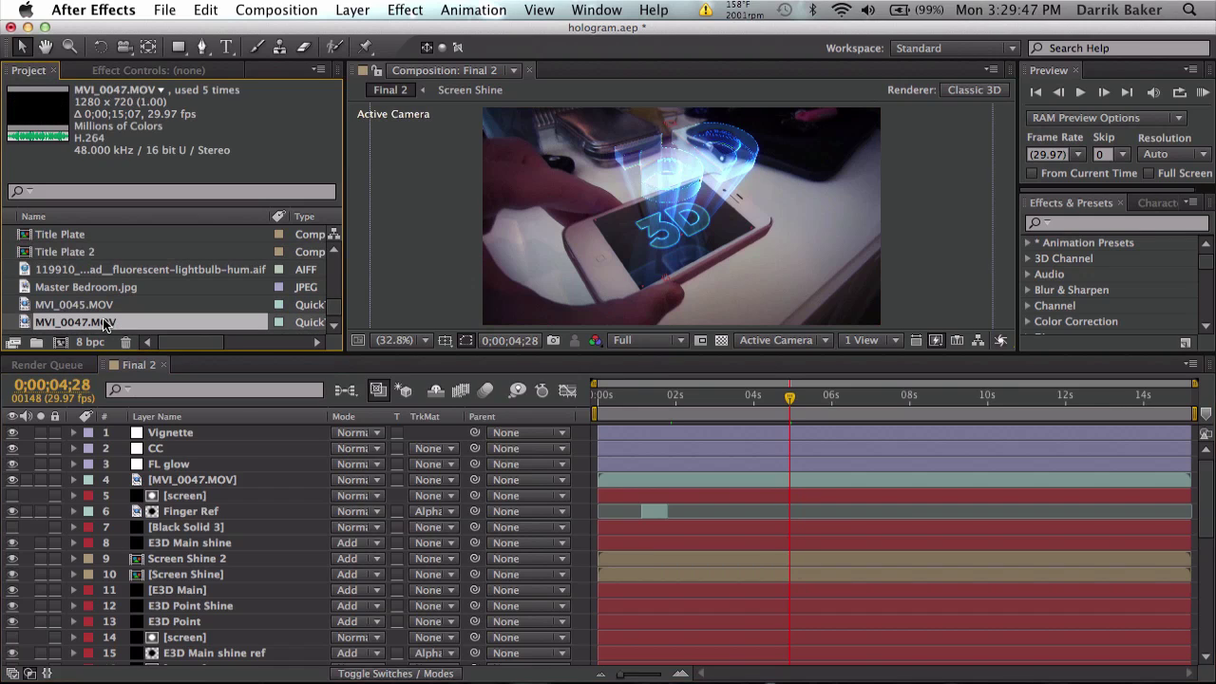
{"action": "left_click_drag", "start_coordinate": [81, 326], "coordinate": [59, 342]}
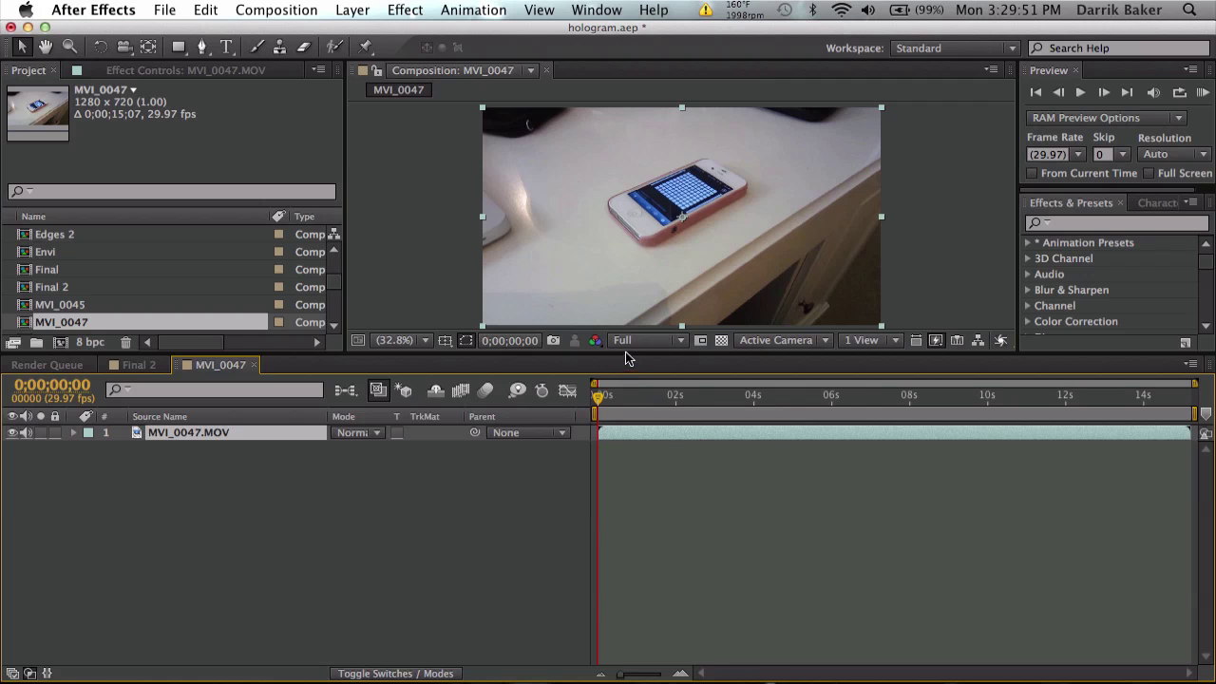
Enlarge the viewer and scrub MVI_0047 from one second to about ten seconds
{"action": "left_click_drag", "start_coordinate": [627, 350], "coordinate": [617, 449]}
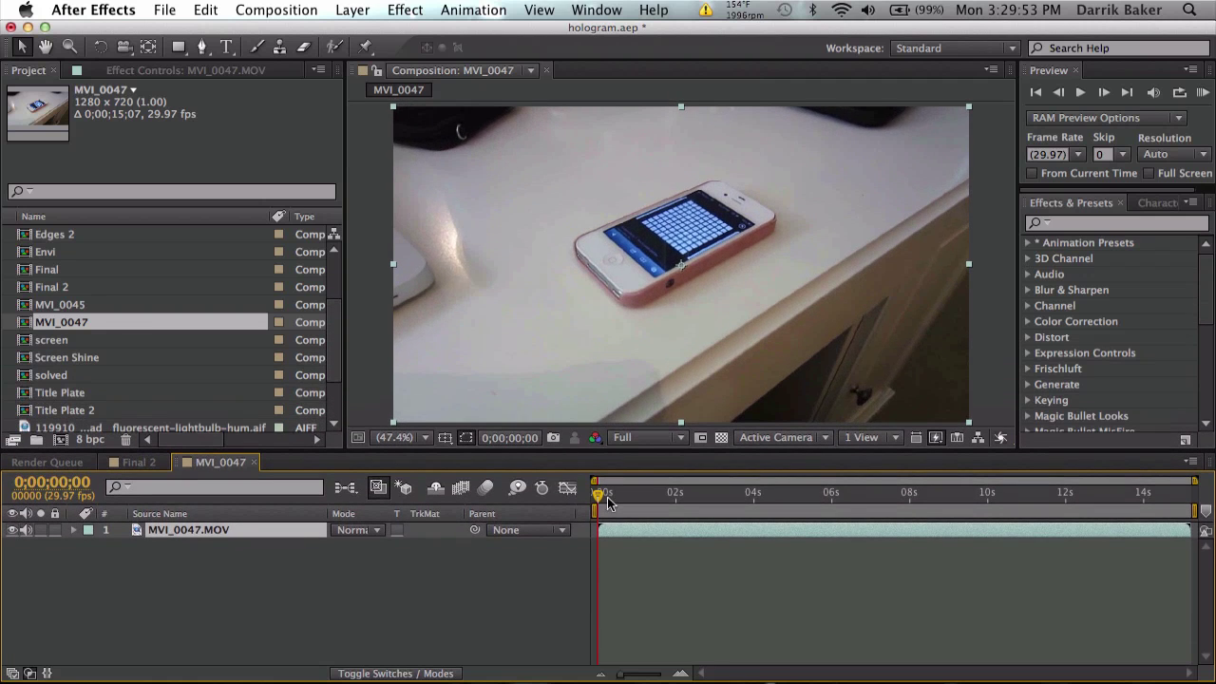
{"action": "left_click_drag", "start_coordinate": [597, 500], "coordinate": [721, 513]}
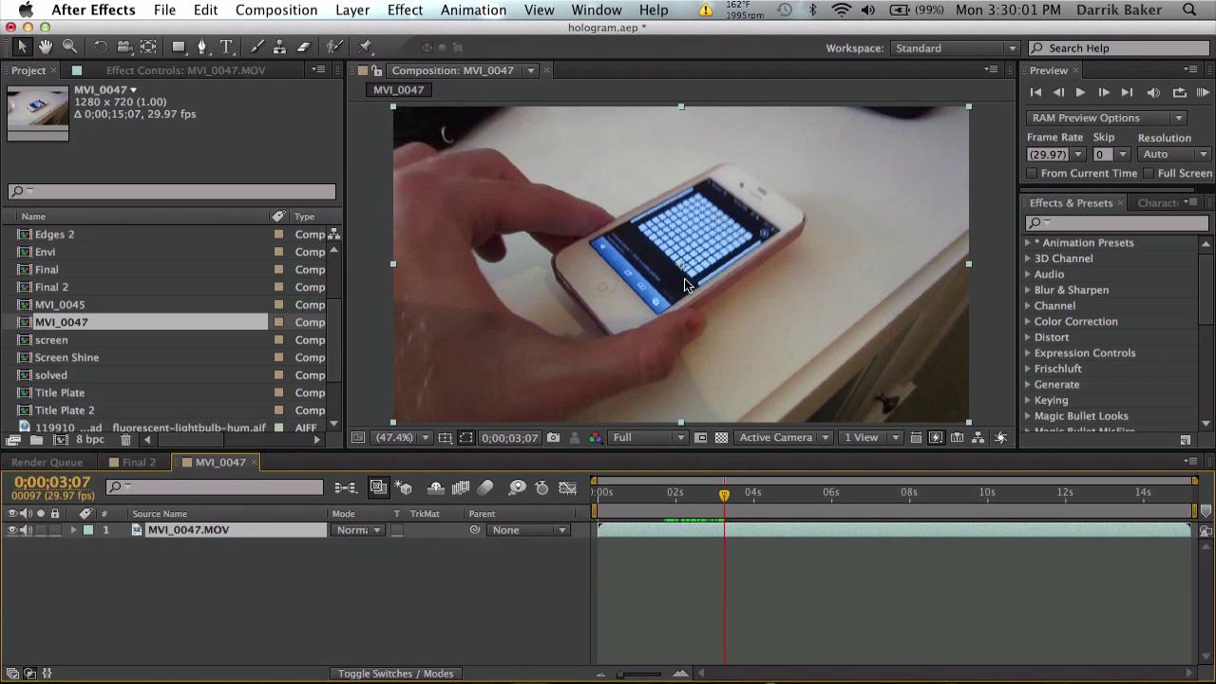
{"action": "left_click_drag", "start_coordinate": [728, 498], "coordinate": [745, 502]}
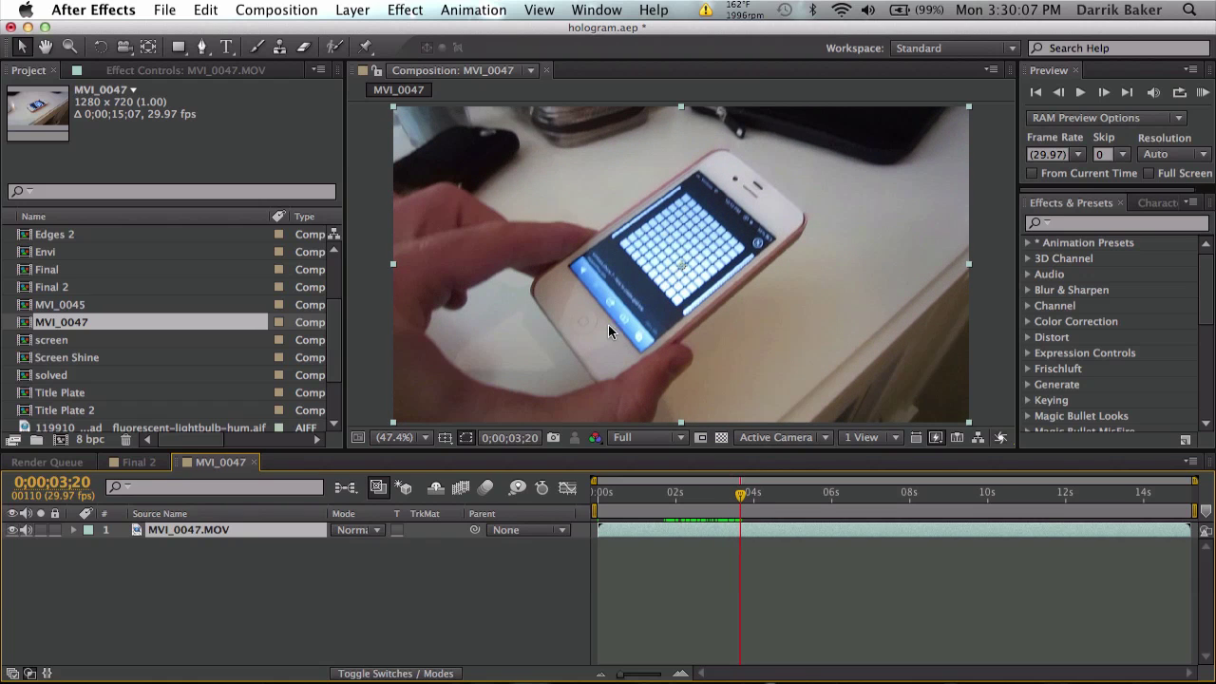
{"action": "left_click_drag", "start_coordinate": [743, 498], "coordinate": [837, 500]}
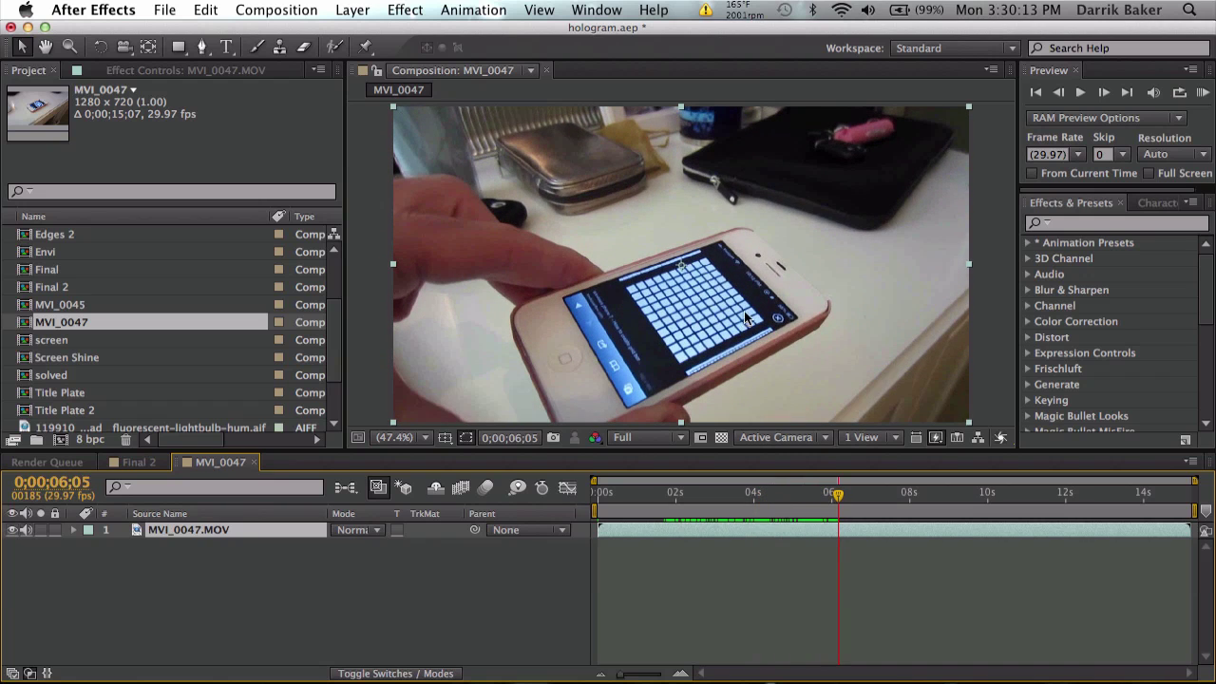
{"action": "mouse_move", "coordinate": [838, 495]}
{"action": "left_mouse_down"}
{"action": "mouse_move", "coordinate": [959, 500]}
{"action": "mouse_move", "coordinate": [1063, 524]}
{"action": "mouse_move", "coordinate": [1123, 496]}
{"action": "left_mouse_up"}
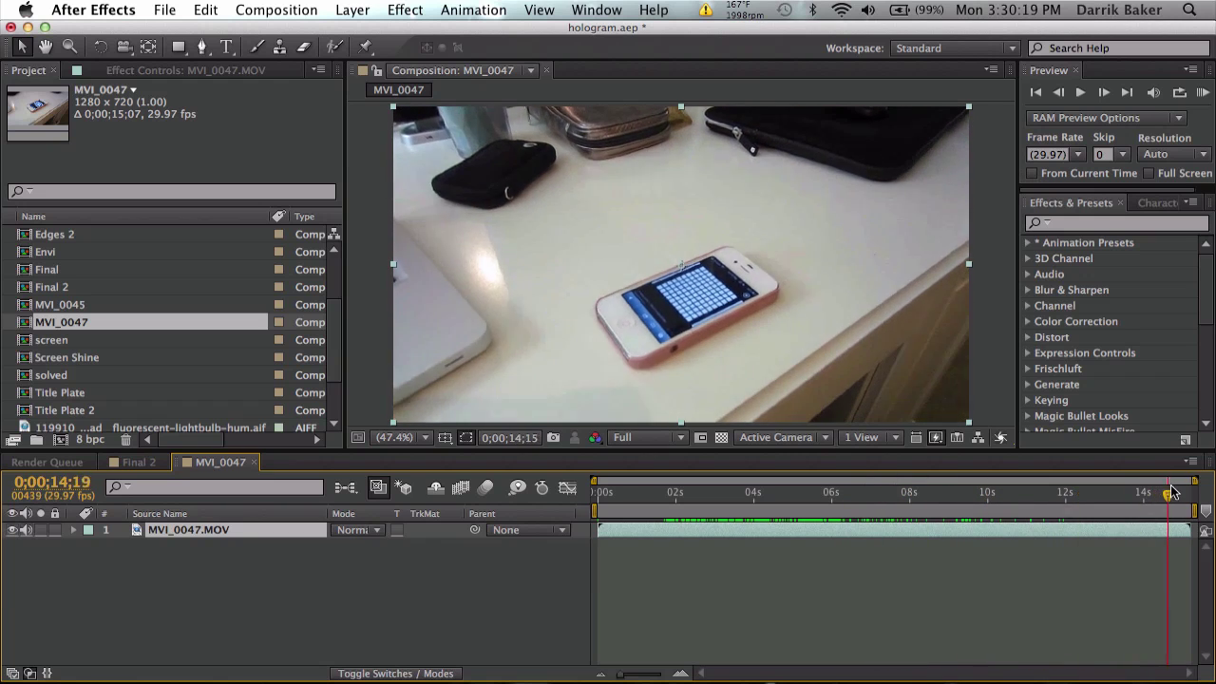
Add the MVI_0047 comp to the Render Queue with JPEG Sequence output format
{"action": "left_click", "coordinate": [252, 9]}
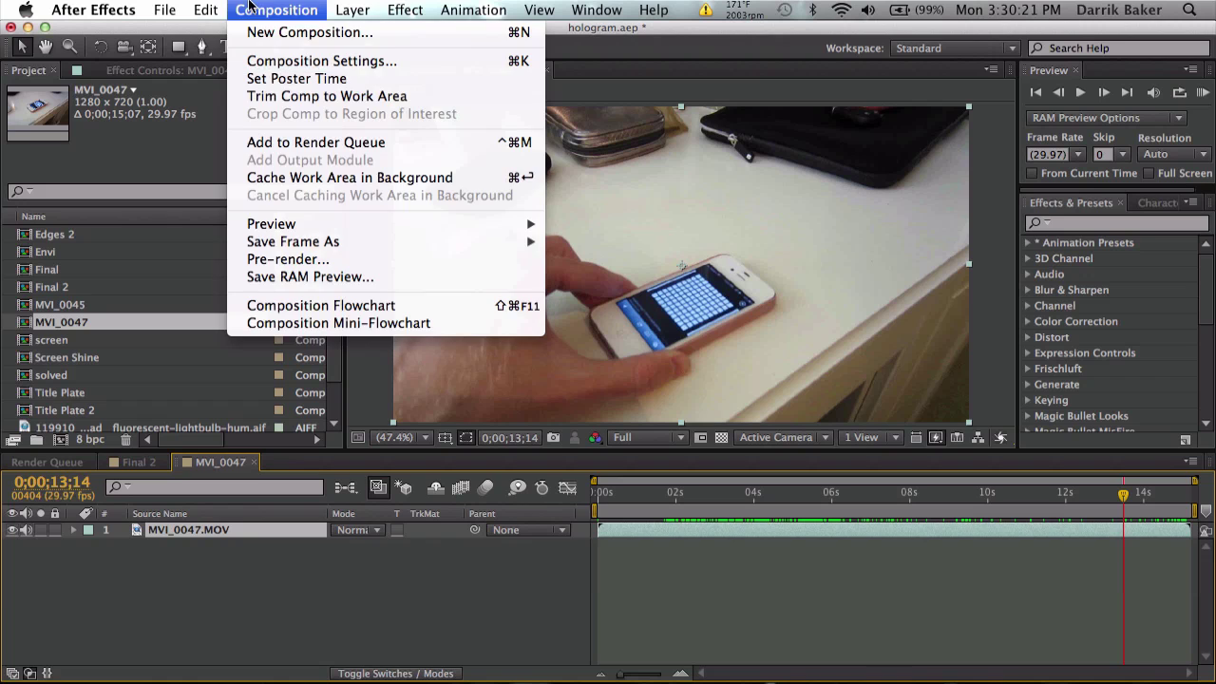
{"action": "left_click", "coordinate": [304, 142]}
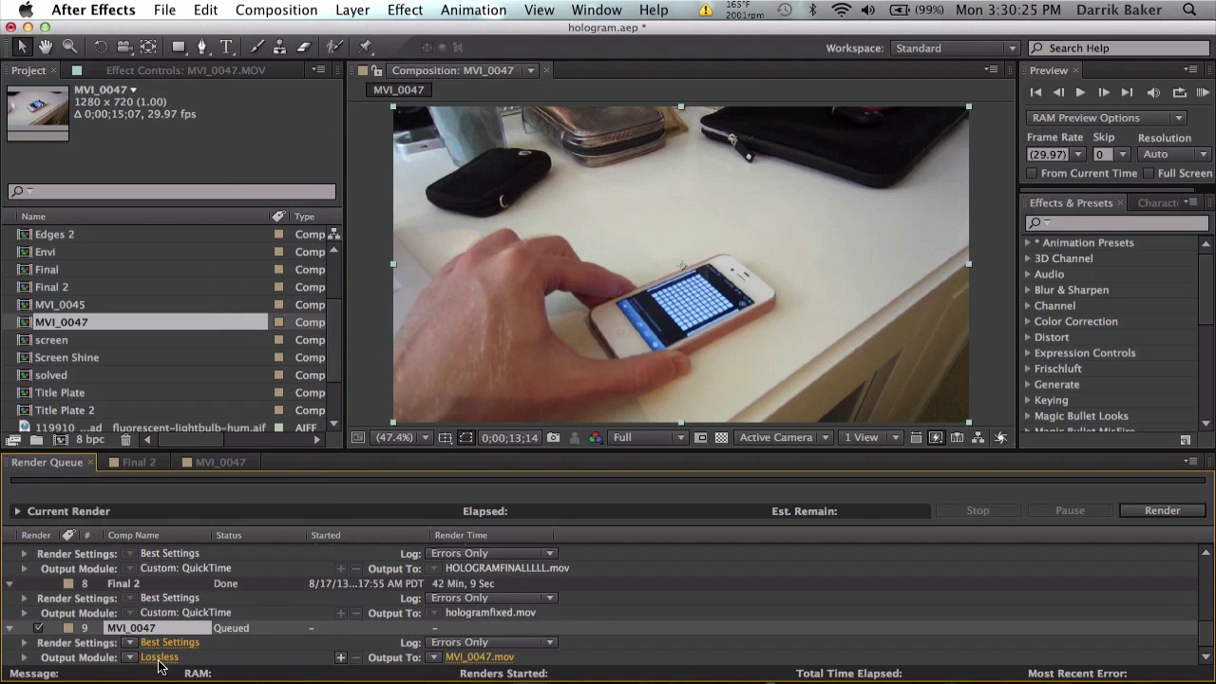
{"action": "left_click", "coordinate": [159, 657]}
{"action": "left_click", "coordinate": [560, 127]}
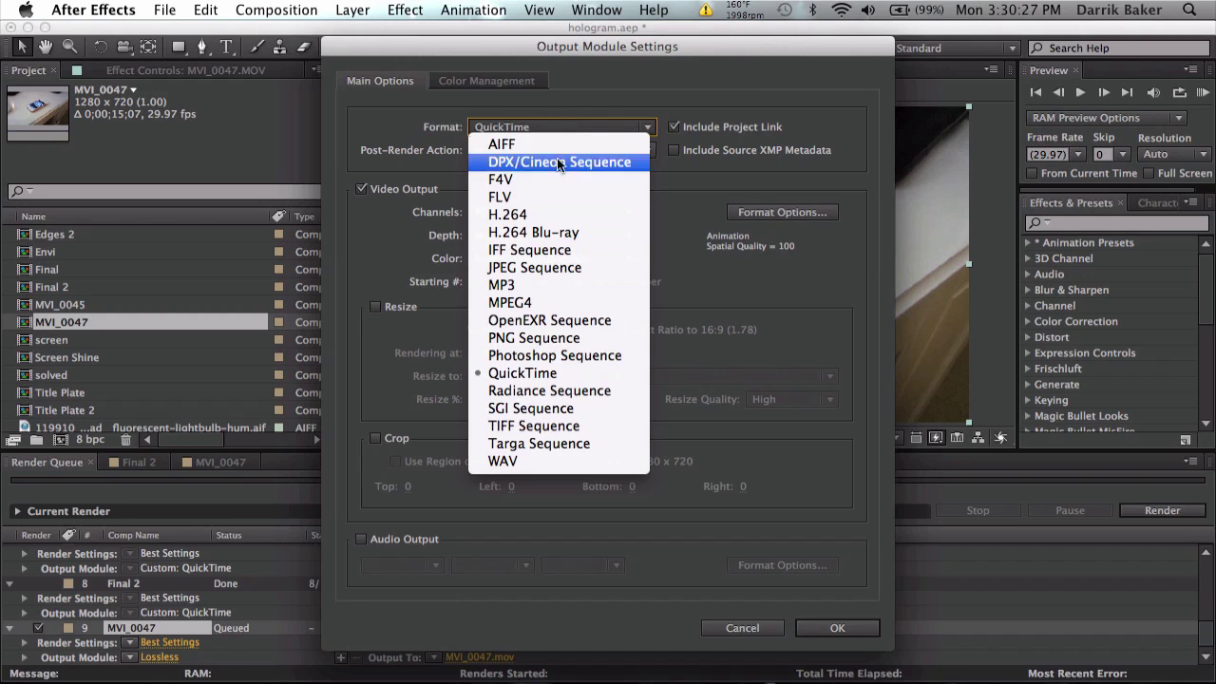
{"action": "left_click", "coordinate": [542, 275]}
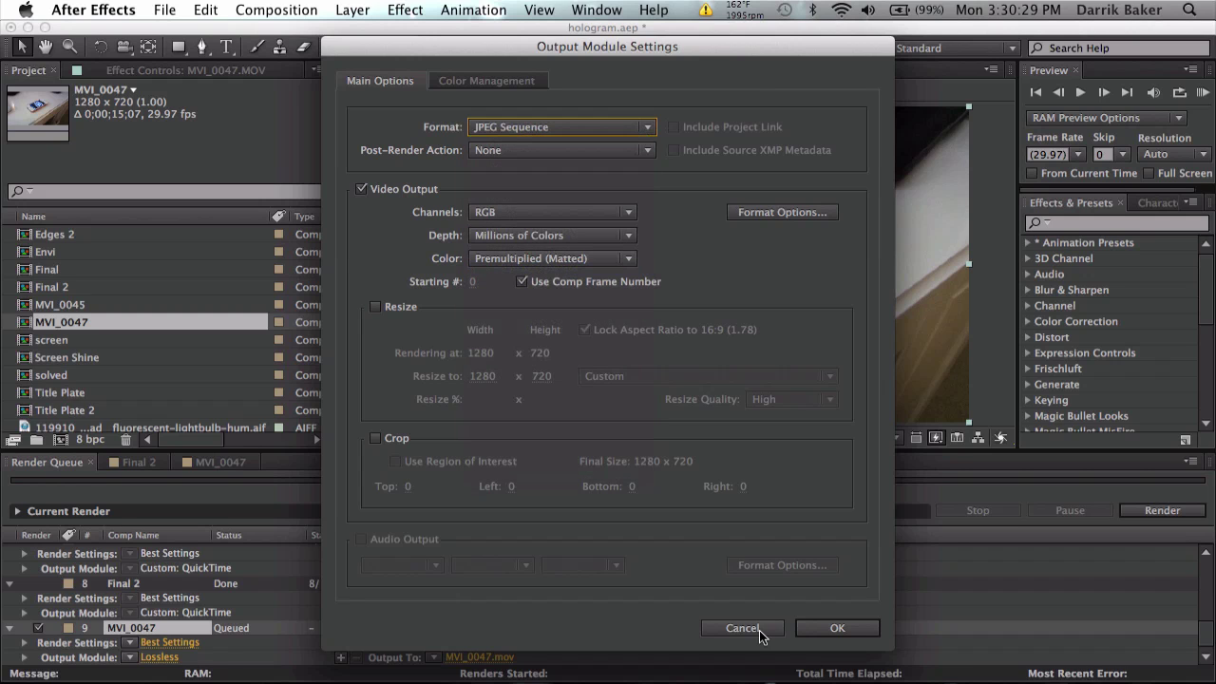
{"action": "left_click", "coordinate": [842, 630]}
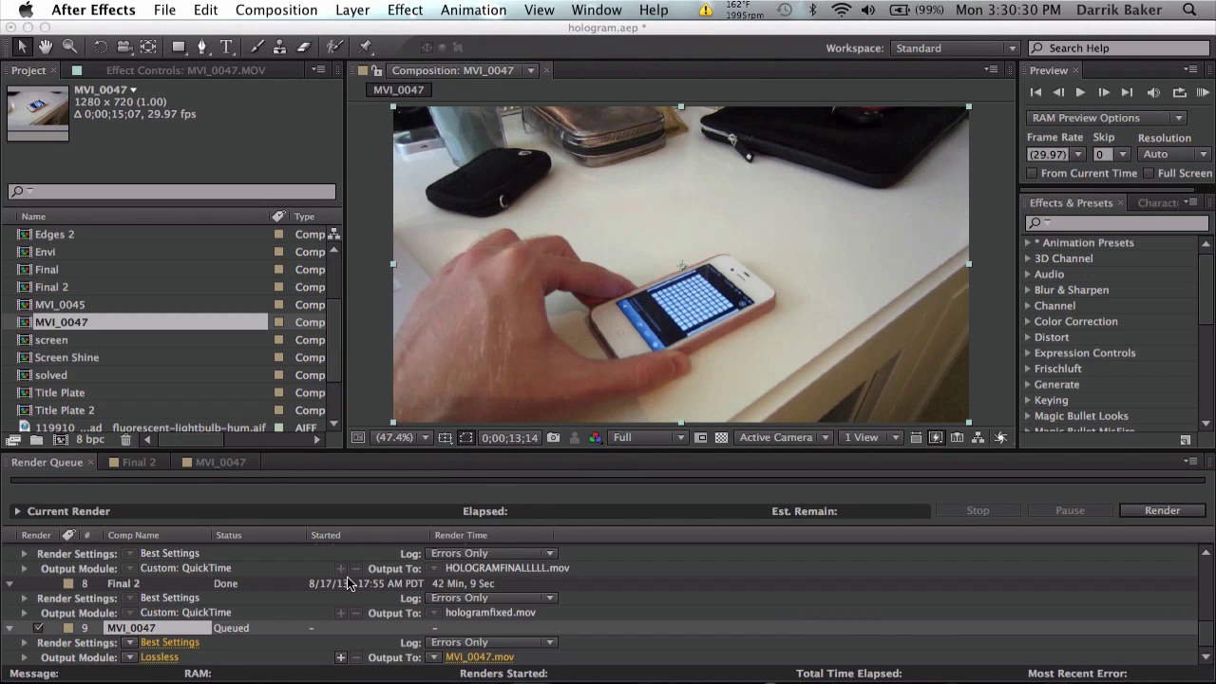
Set output to a new Desktop folder TUTORIAL_HOLOGRAM and start rendering
{"action": "left_click", "coordinate": [488, 662]}
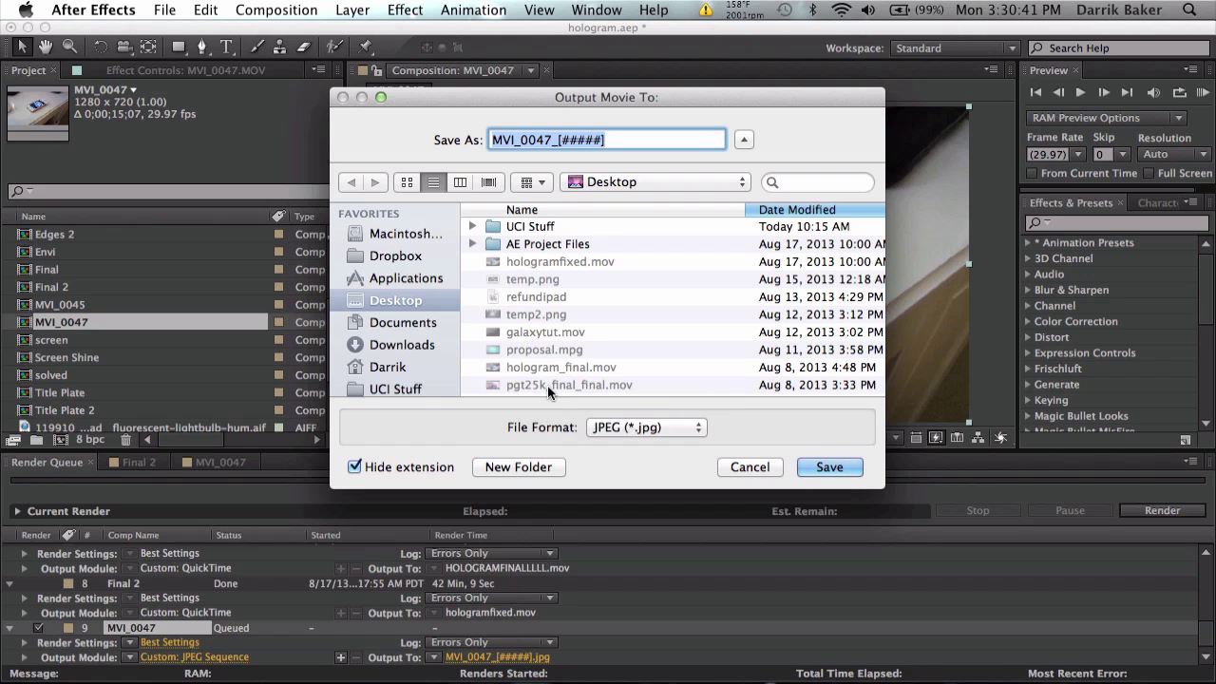
{"action": "left_click", "coordinate": [528, 466]}
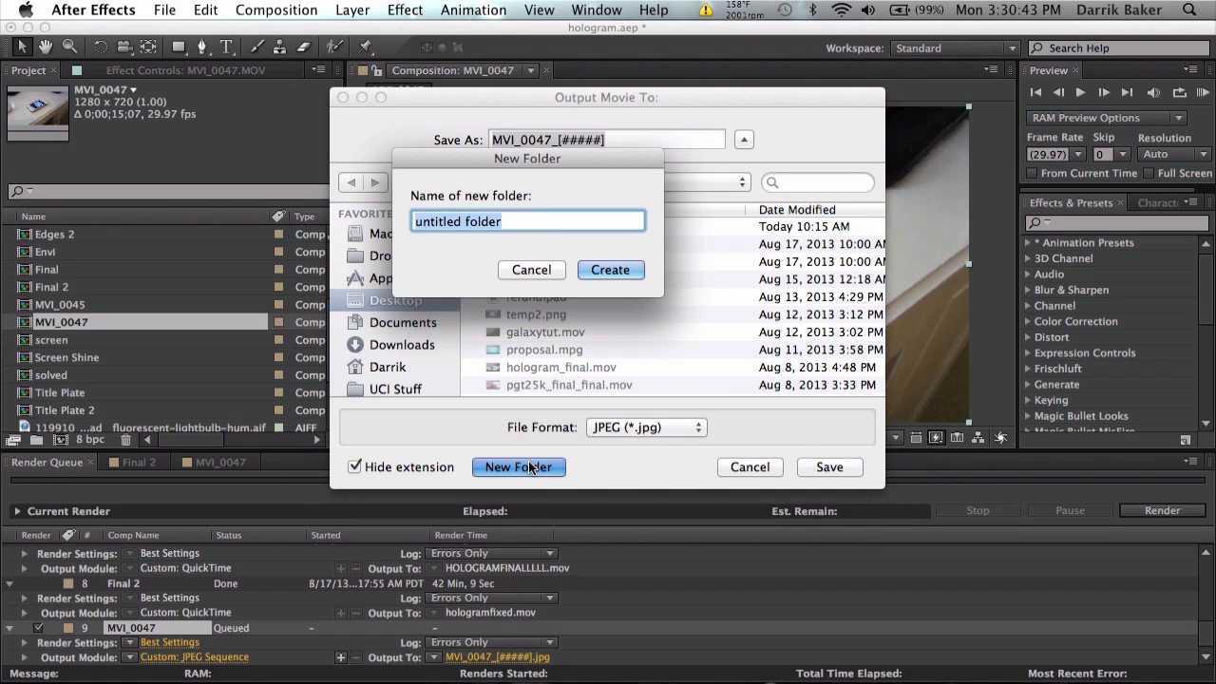
{"action": "type", "text": "TUTORIAL"}
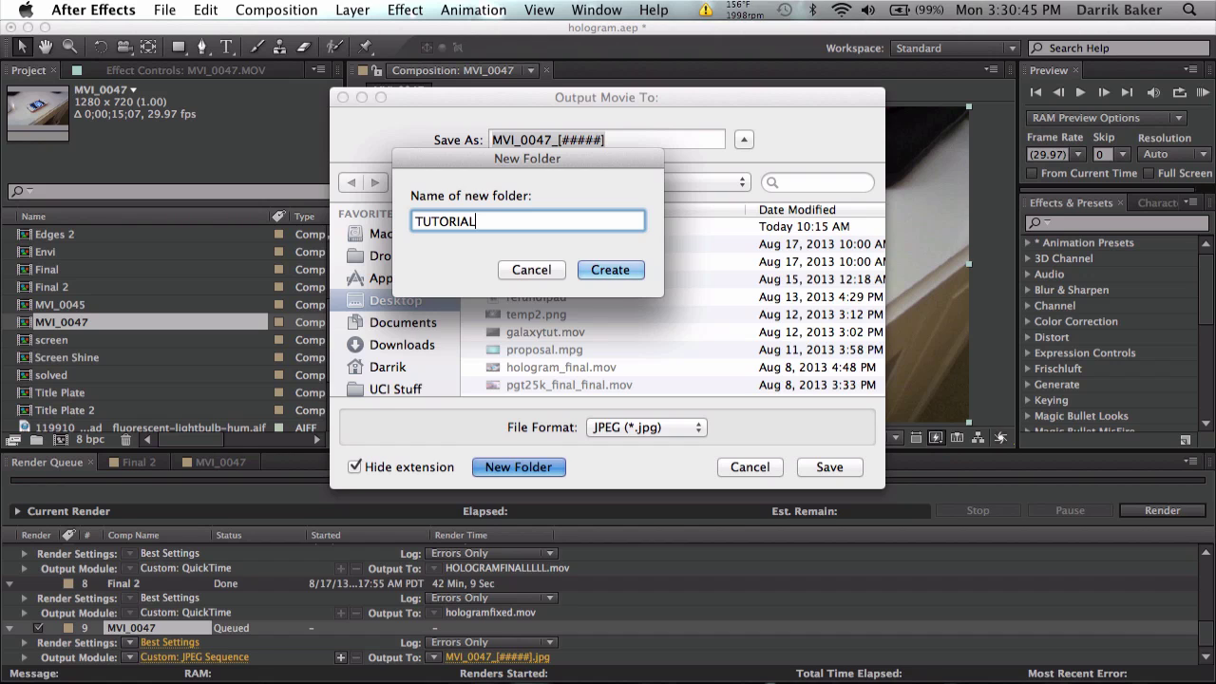
{"action": "type", "text": "_HOLOGRAM"}
{"action": "left_click", "coordinate": [614, 271]}
{"action": "left_click", "coordinate": [845, 464]}
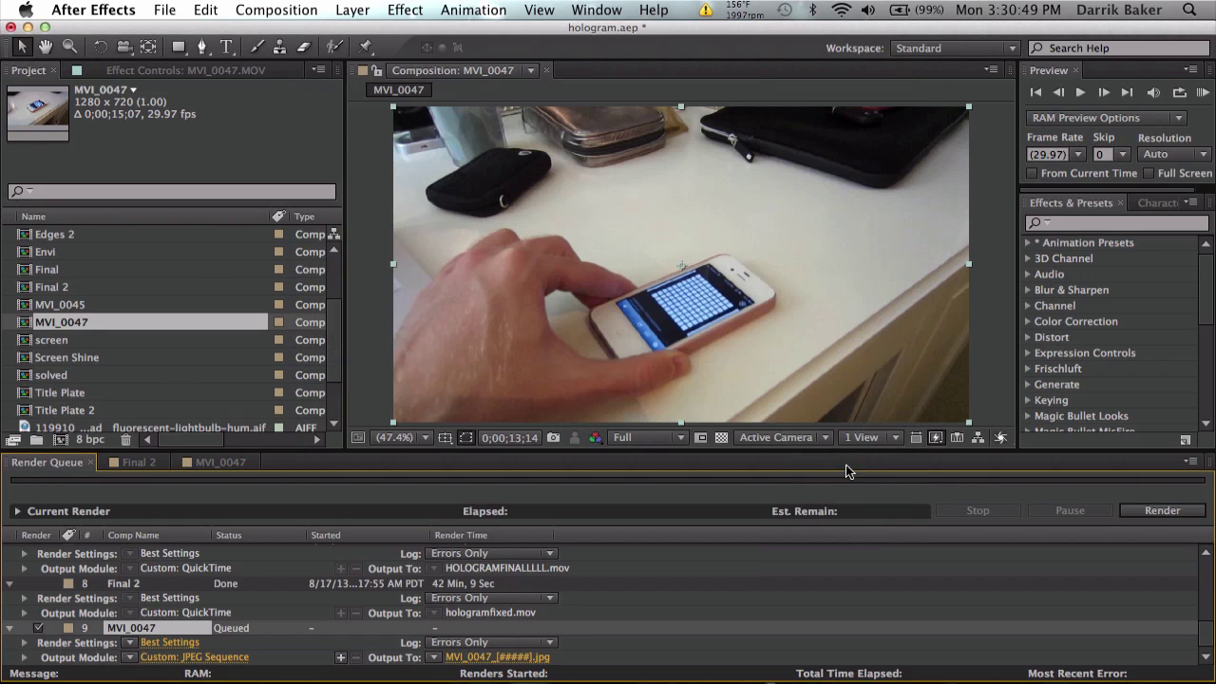
{"action": "left_click", "coordinate": [1147, 514]}
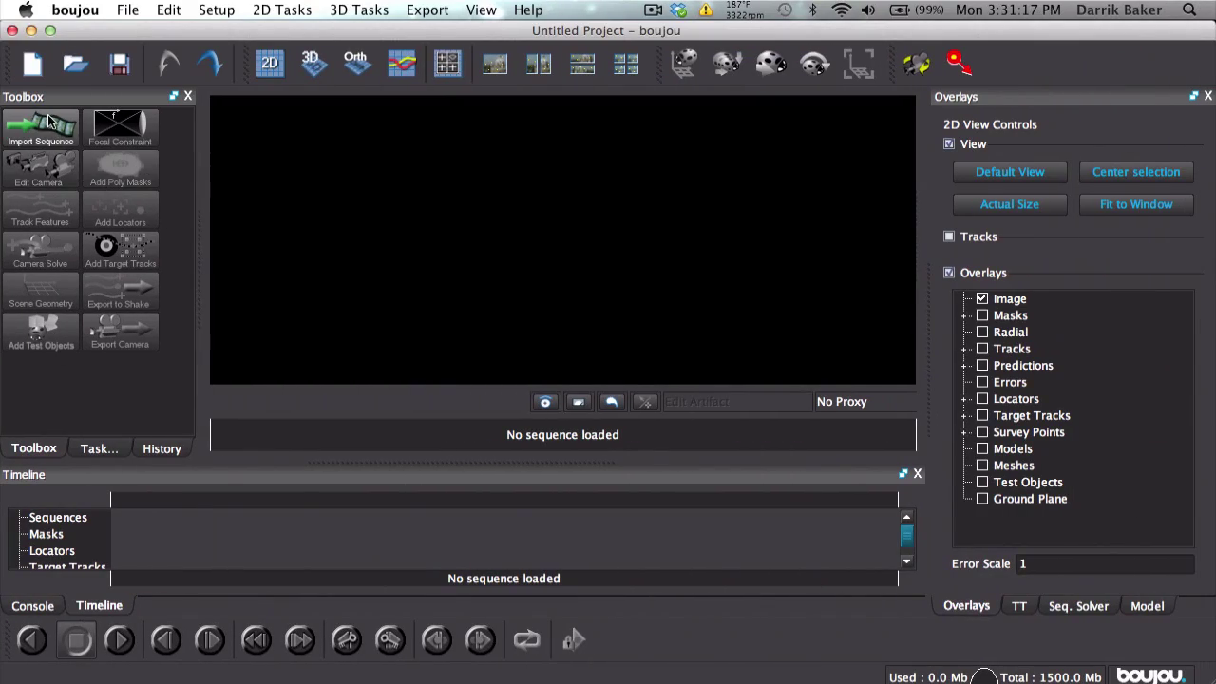
In boujou's Import Sequence dialog, browse to the Desktop TUTORIAL_HOLOGRAM folder
{"action": "left_click", "coordinate": [43, 123]}
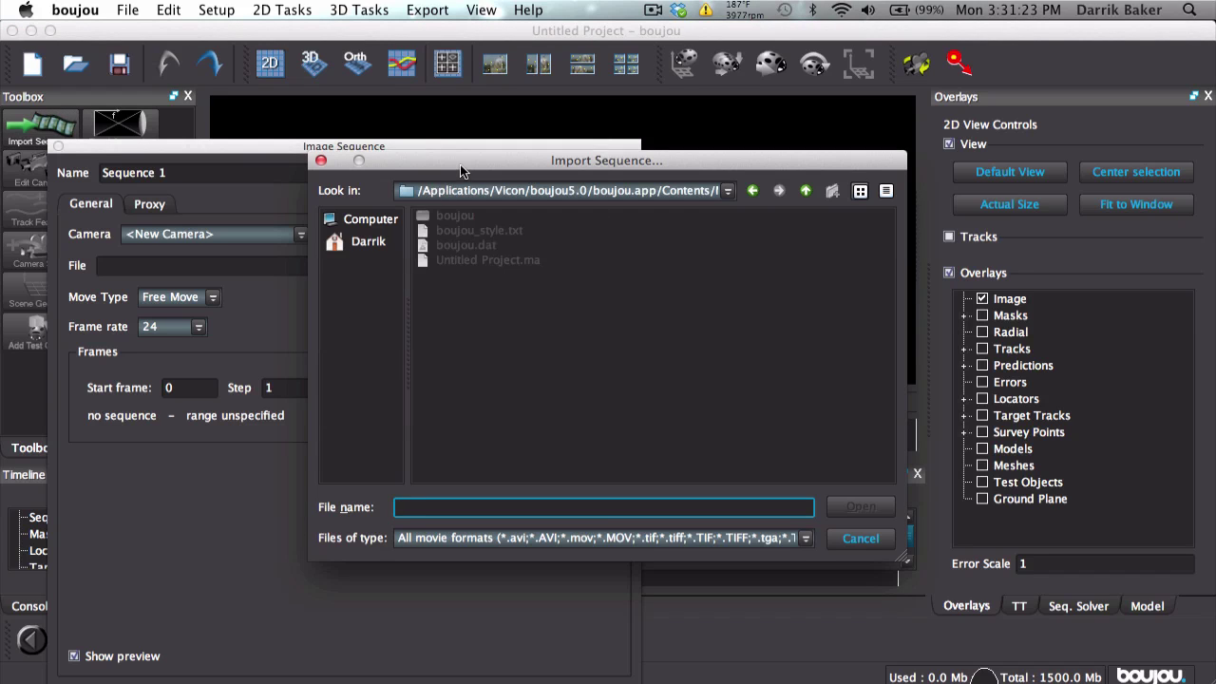
{"action": "left_click", "coordinate": [370, 243]}
{"action": "left_click", "coordinate": [458, 246]}
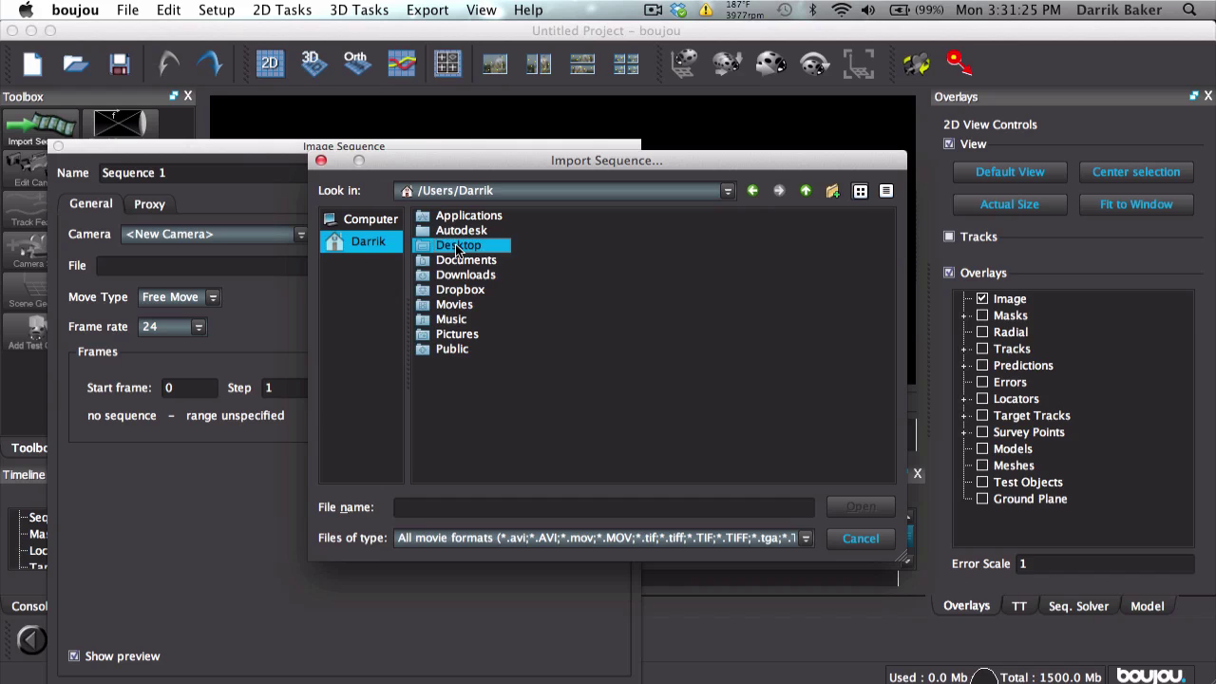
{"action": "double_click", "coordinate": [458, 247]}
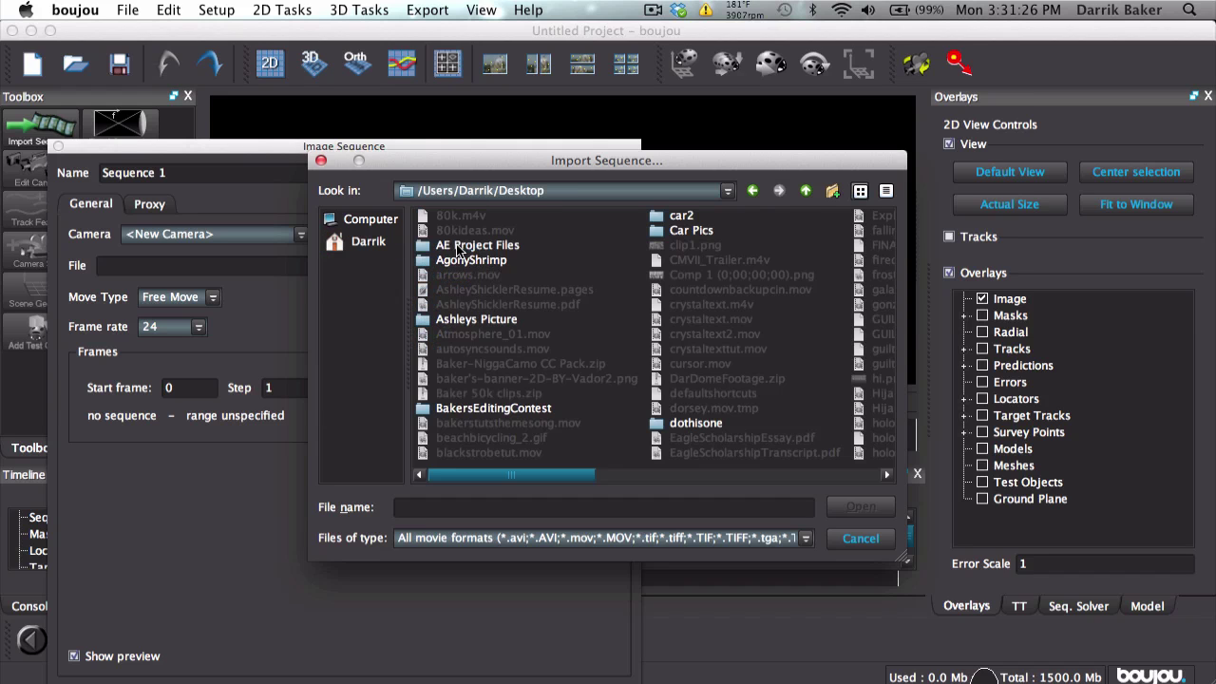
{"action": "left_click", "coordinate": [886, 477]}
{"action": "left_click", "coordinate": [886, 476]}
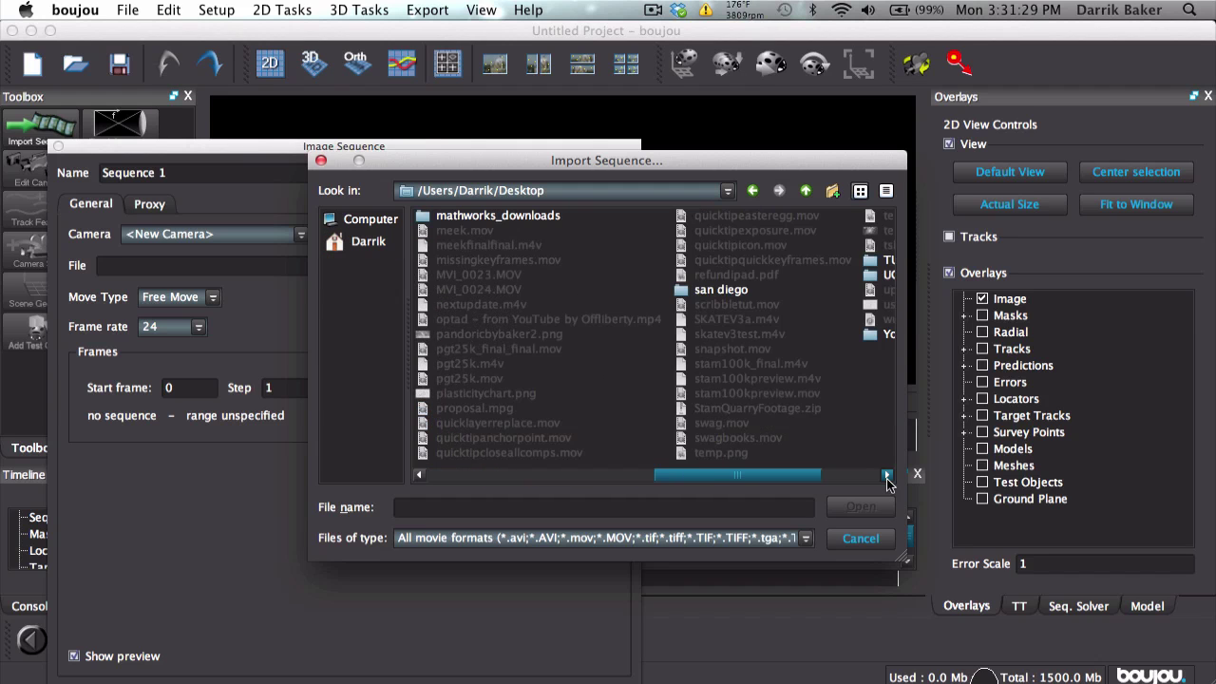
{"action": "left_click", "coordinate": [886, 477]}
{"action": "left_click", "coordinate": [719, 263]}
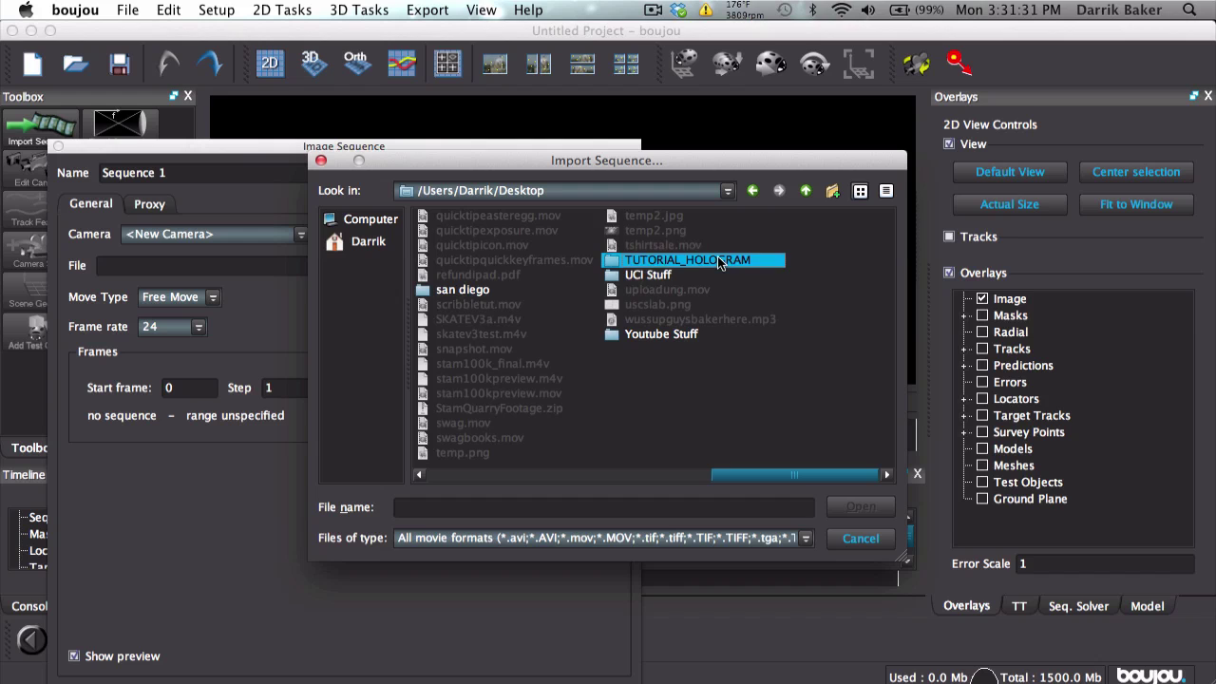
{"action": "double_click", "coordinate": [719, 262]}
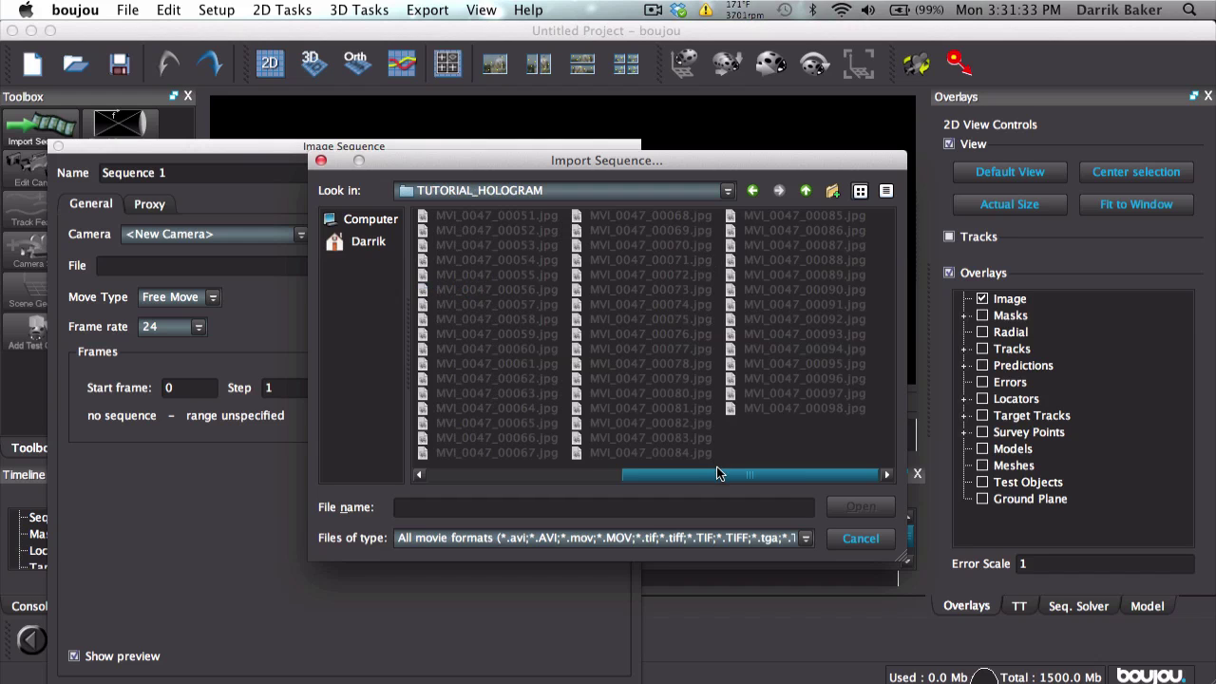
{"action": "left_click_drag", "start_coordinate": [573, 478], "coordinate": [472, 475]}
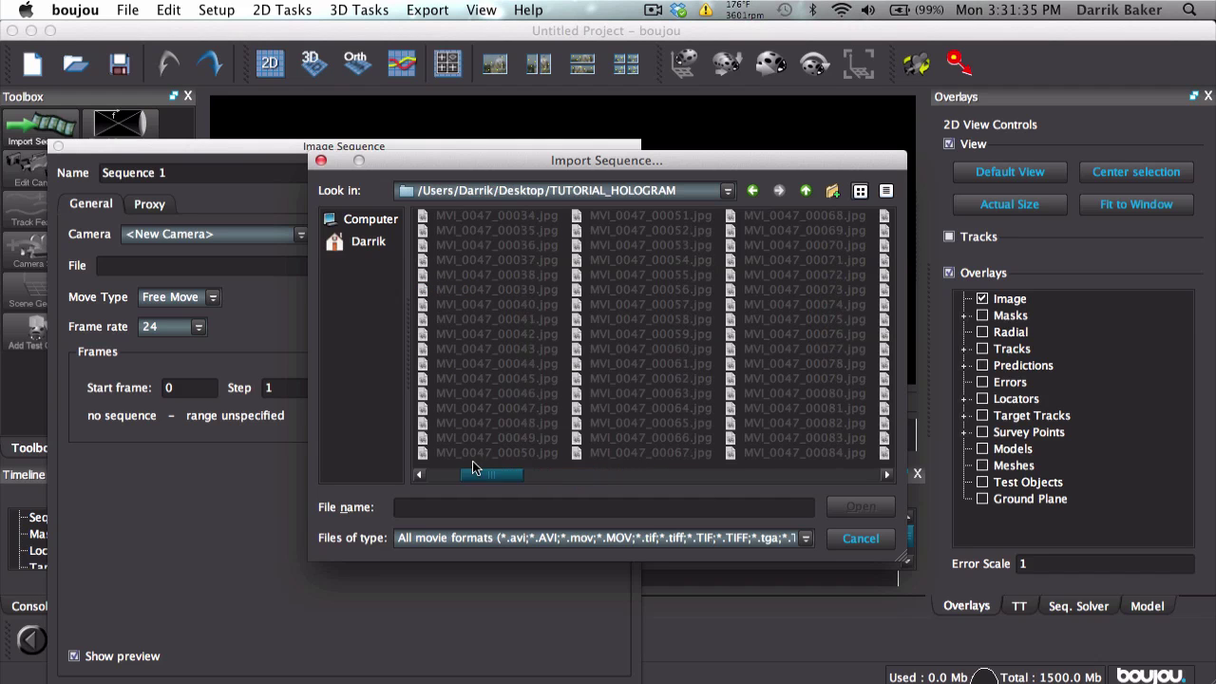
Load MVI_0047_00000.jpg as an image sequence and apply it
{"action": "left_click", "coordinate": [527, 219]}
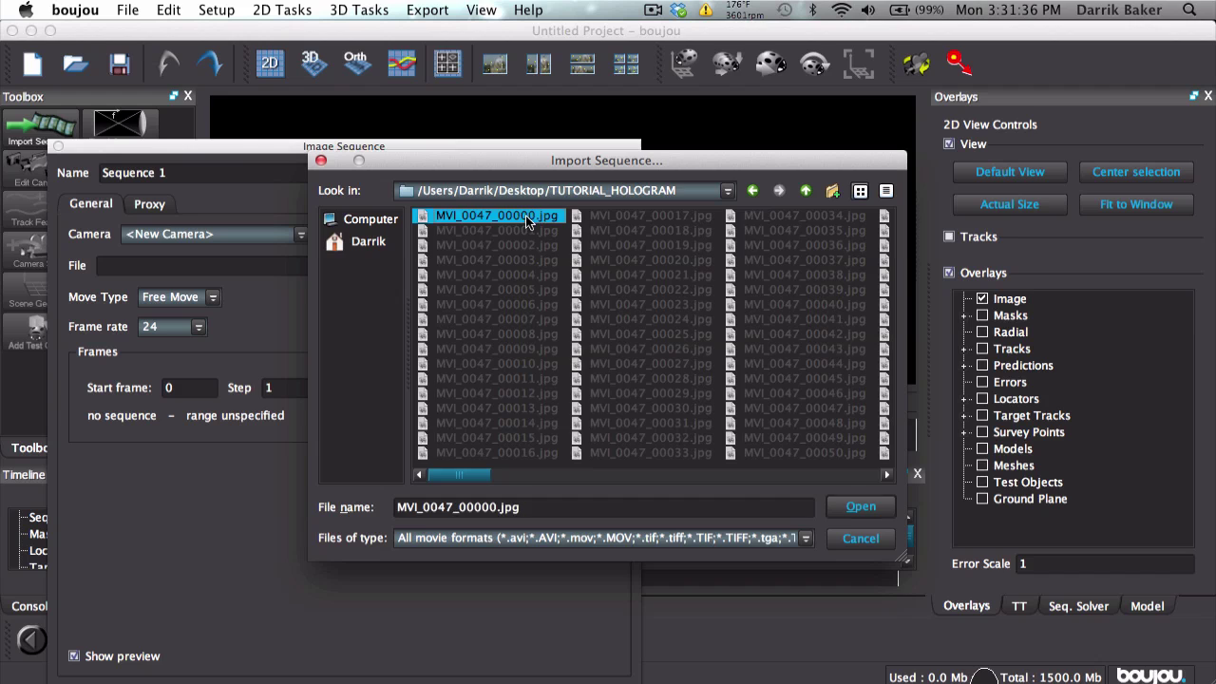
{"action": "left_click", "coordinate": [863, 501]}
{"action": "left_click_drag", "start_coordinate": [413, 152], "coordinate": [547, 79]}
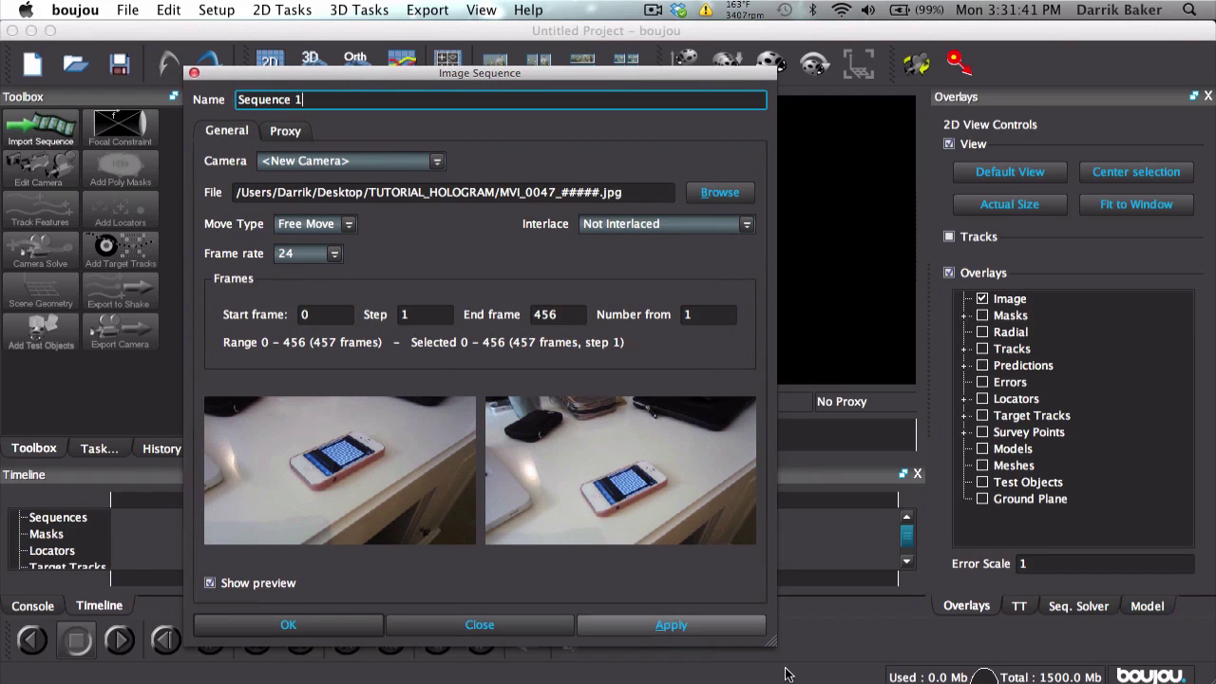
{"action": "left_click", "coordinate": [717, 629]}
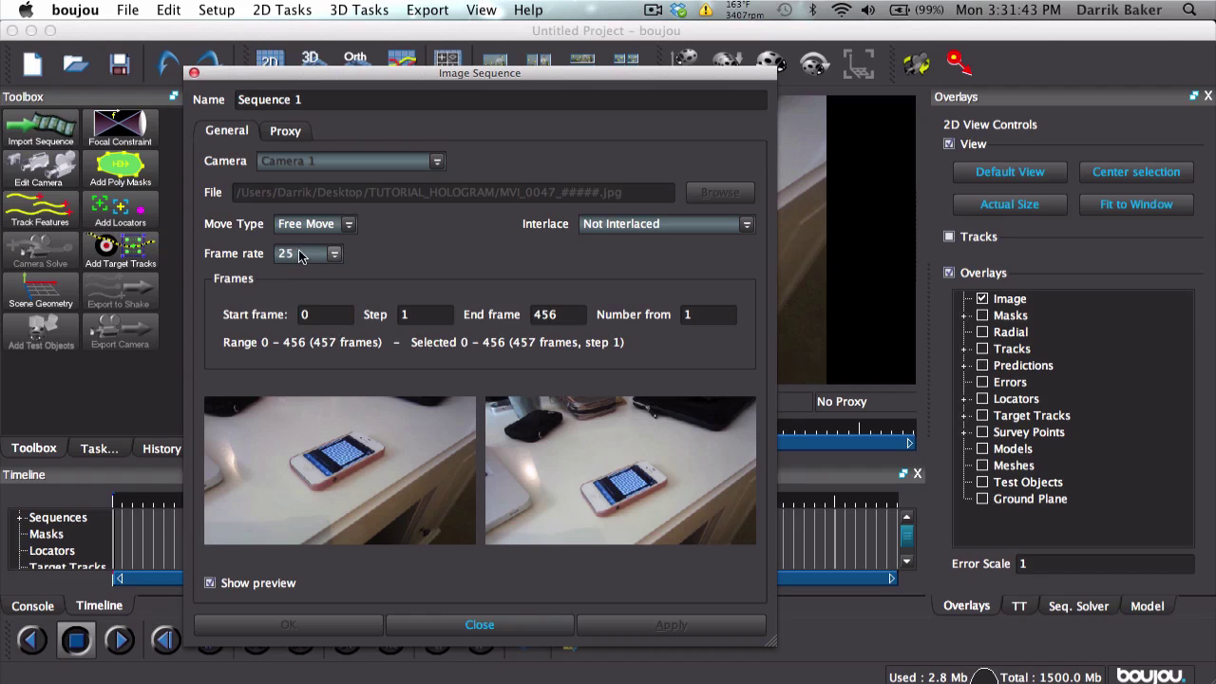
Set the sequence frame rate to 29.97 fps, apply, and close the settings
{"action": "left_click", "coordinate": [305, 254]}
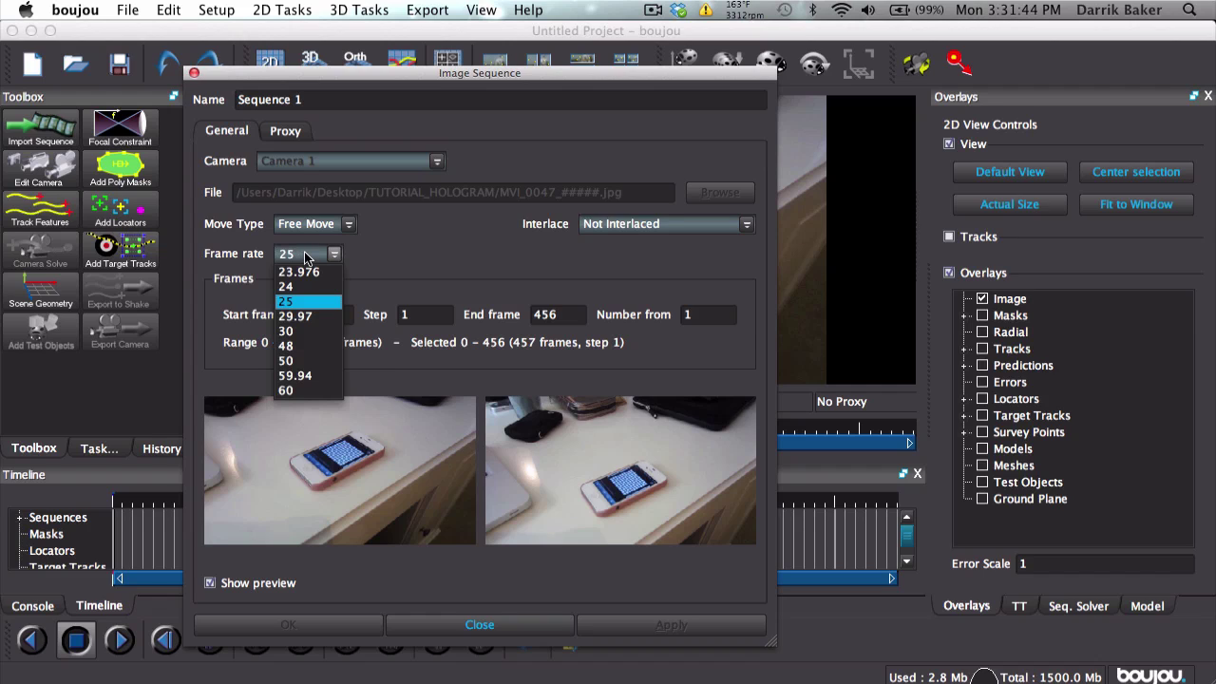
{"action": "left_click", "coordinate": [314, 317]}
{"action": "left_click", "coordinate": [669, 631]}
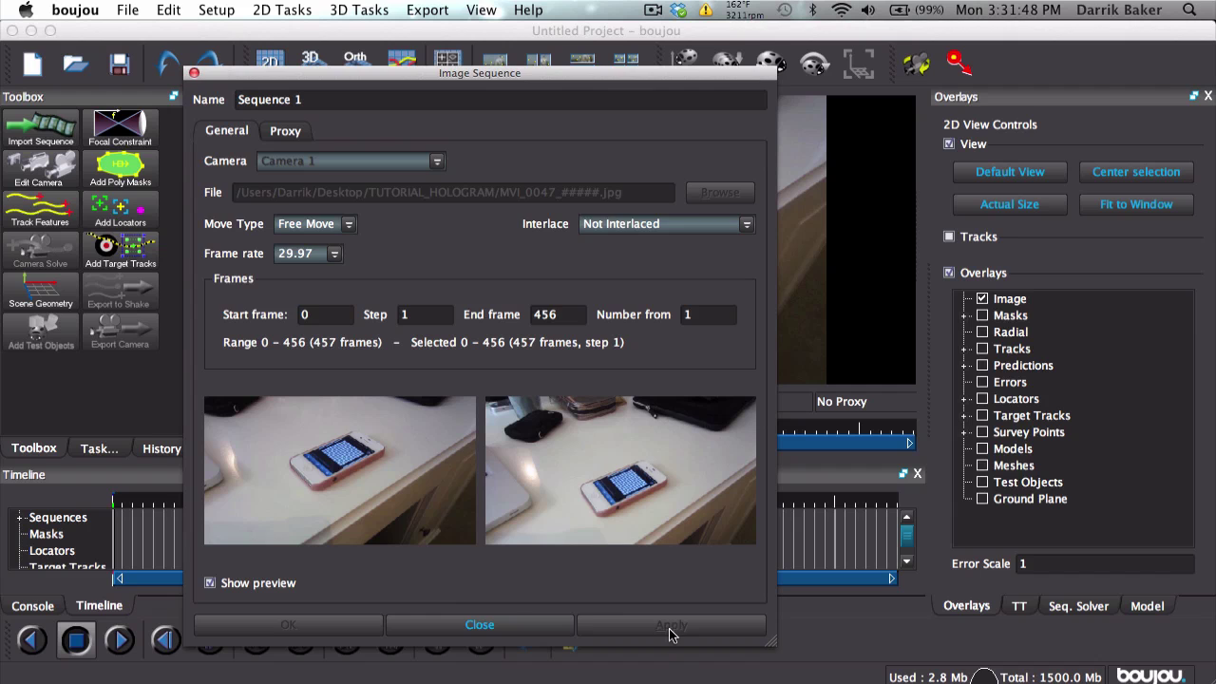
{"action": "left_click", "coordinate": [493, 632]}
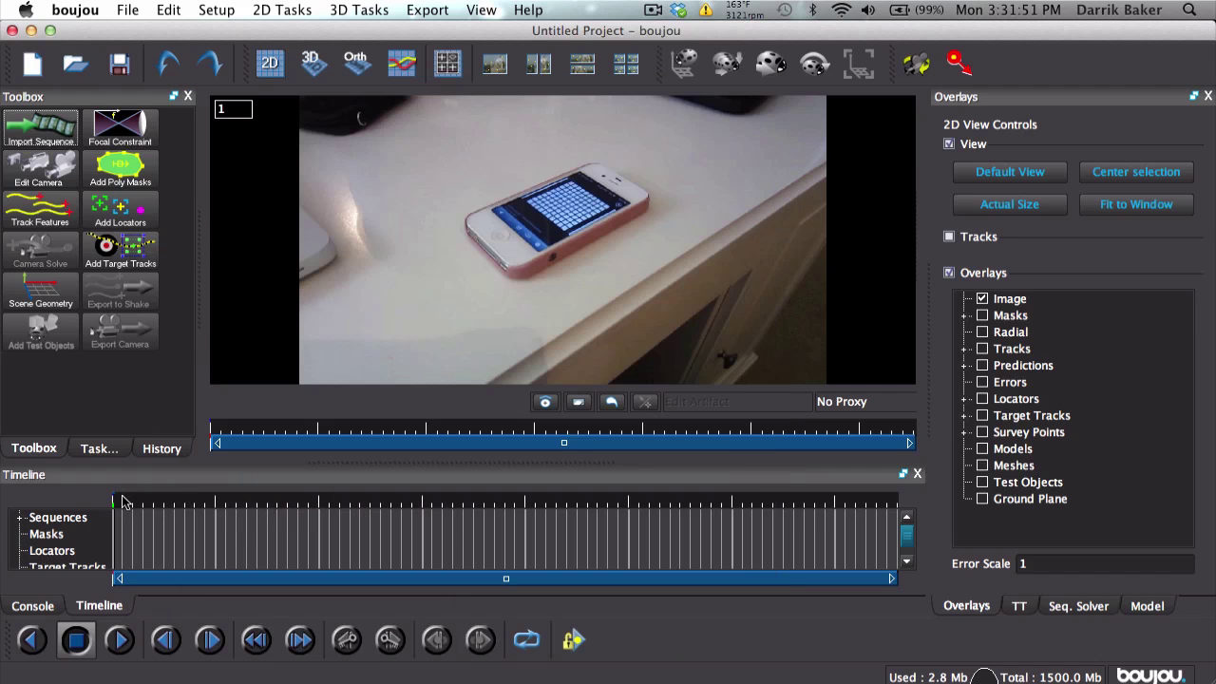
Scrub forward to cache the first ~200 frames, then return to frame 57
{"action": "left_click_drag", "start_coordinate": [122, 502], "coordinate": [299, 498]}
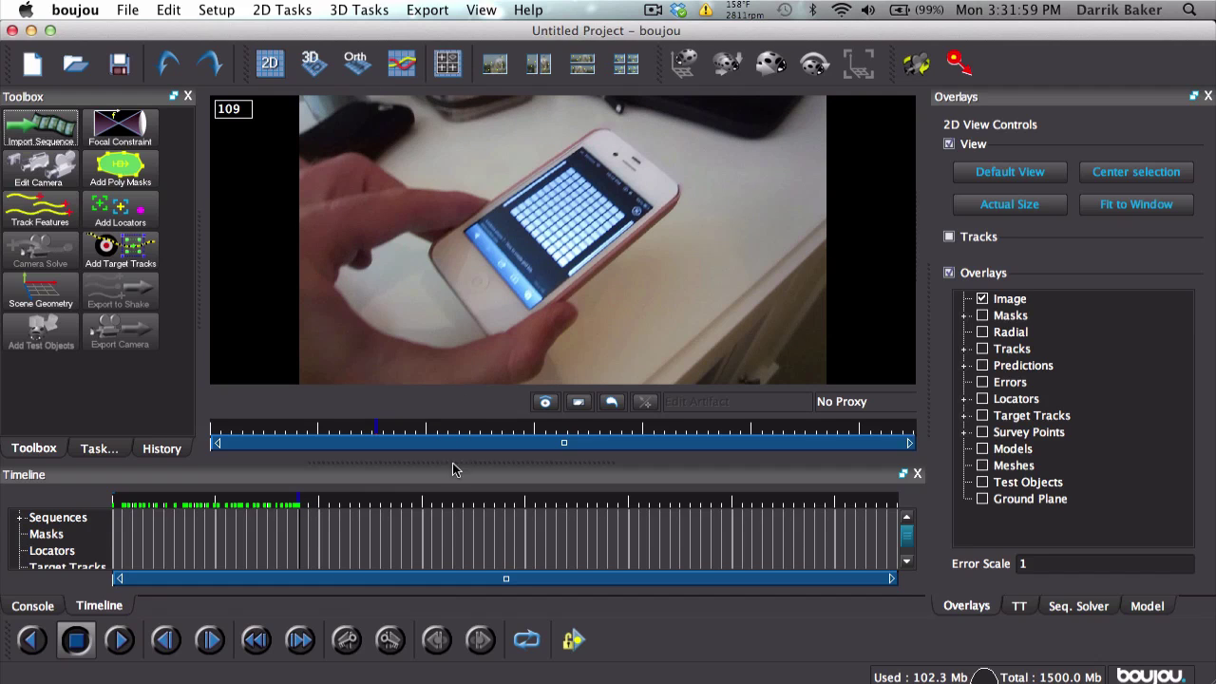
{"action": "left_click_drag", "start_coordinate": [319, 505], "coordinate": [459, 500]}
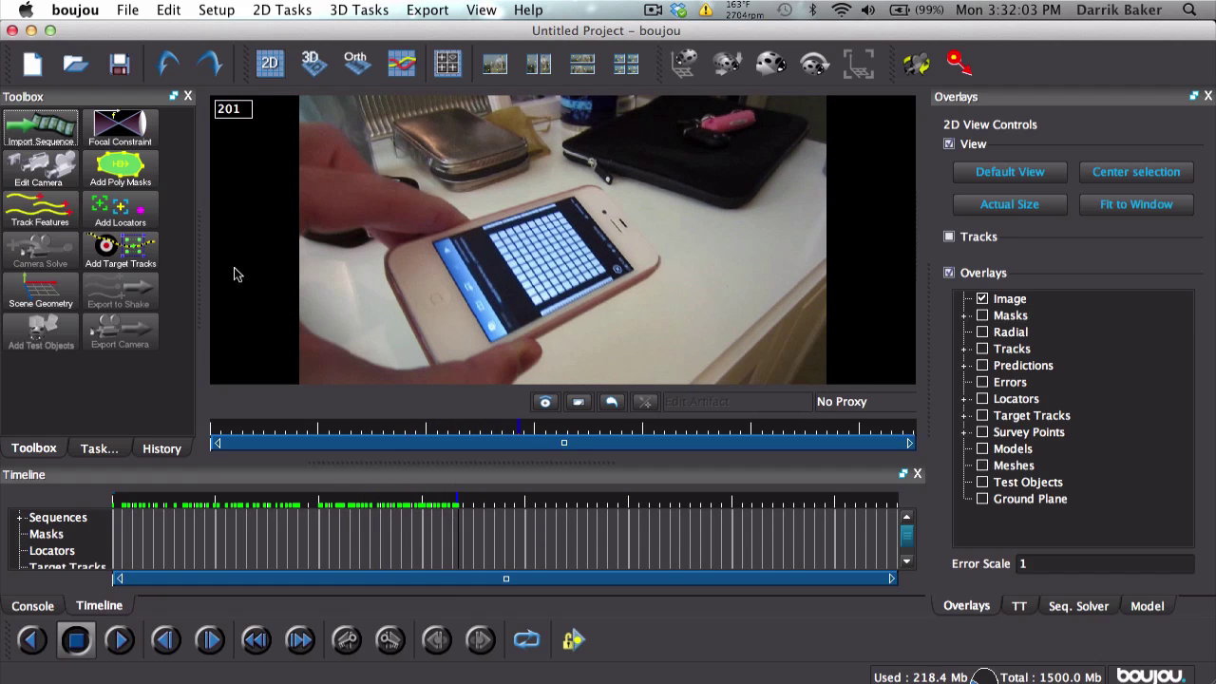
{"action": "left_click", "coordinate": [136, 176]}
{"action": "left_click", "coordinate": [212, 504]}
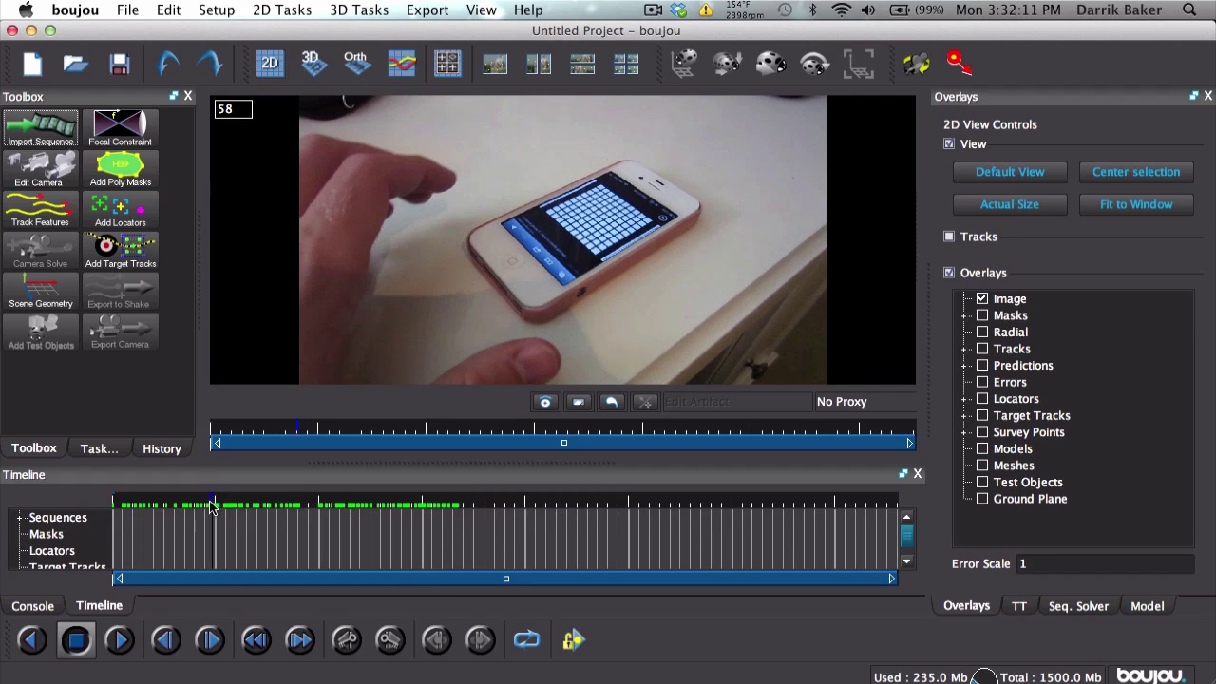
With Add Poly Masks, outline the phone's four corners on frame 57
{"action": "left_click", "coordinate": [134, 180]}
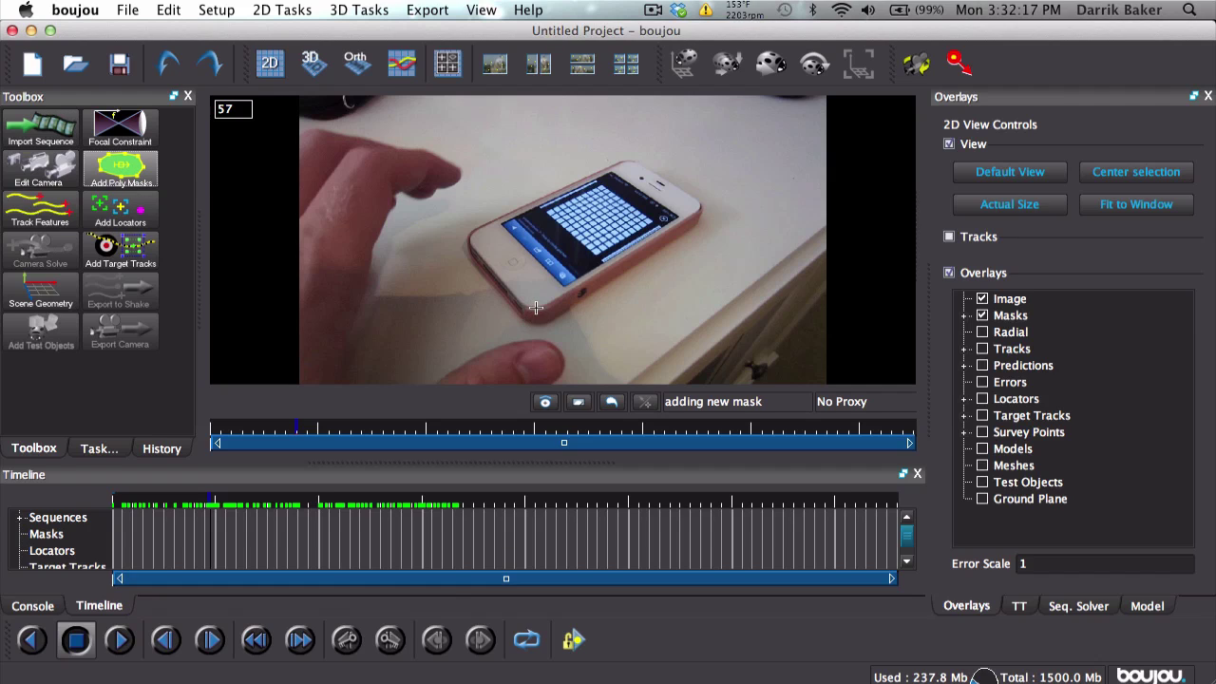
{"action": "left_click", "coordinate": [550, 300]}
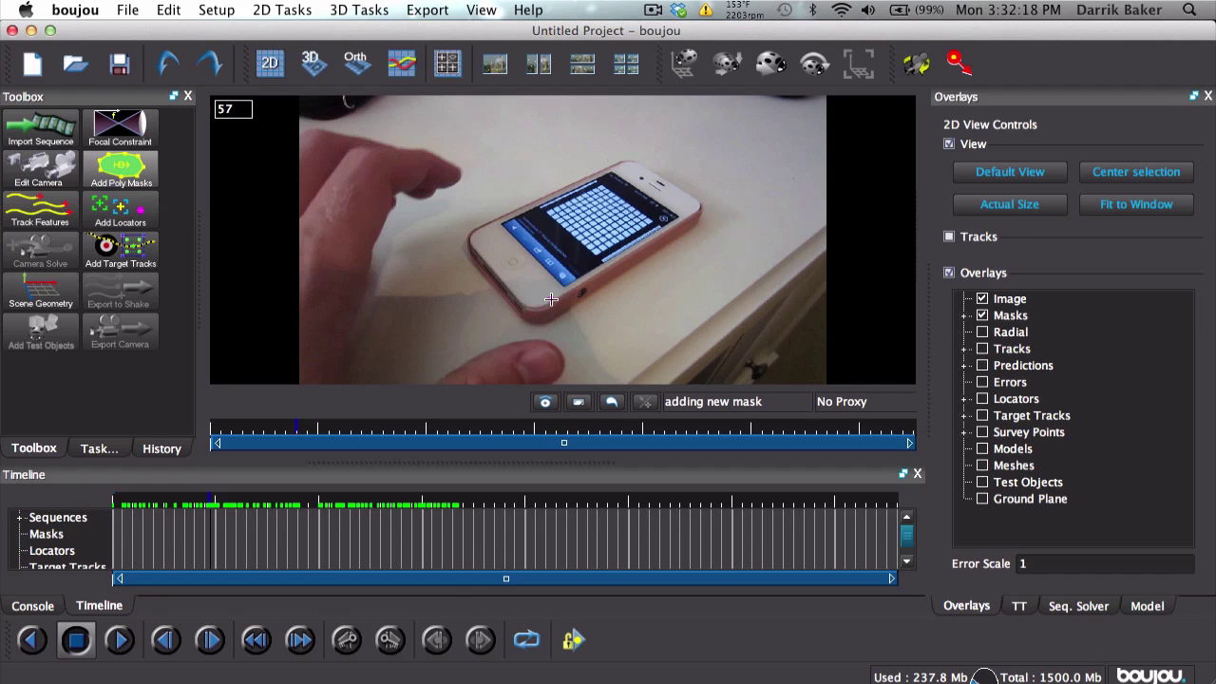
{"action": "left_click", "coordinate": [699, 208]}
{"action": "left_click", "coordinate": [622, 161]}
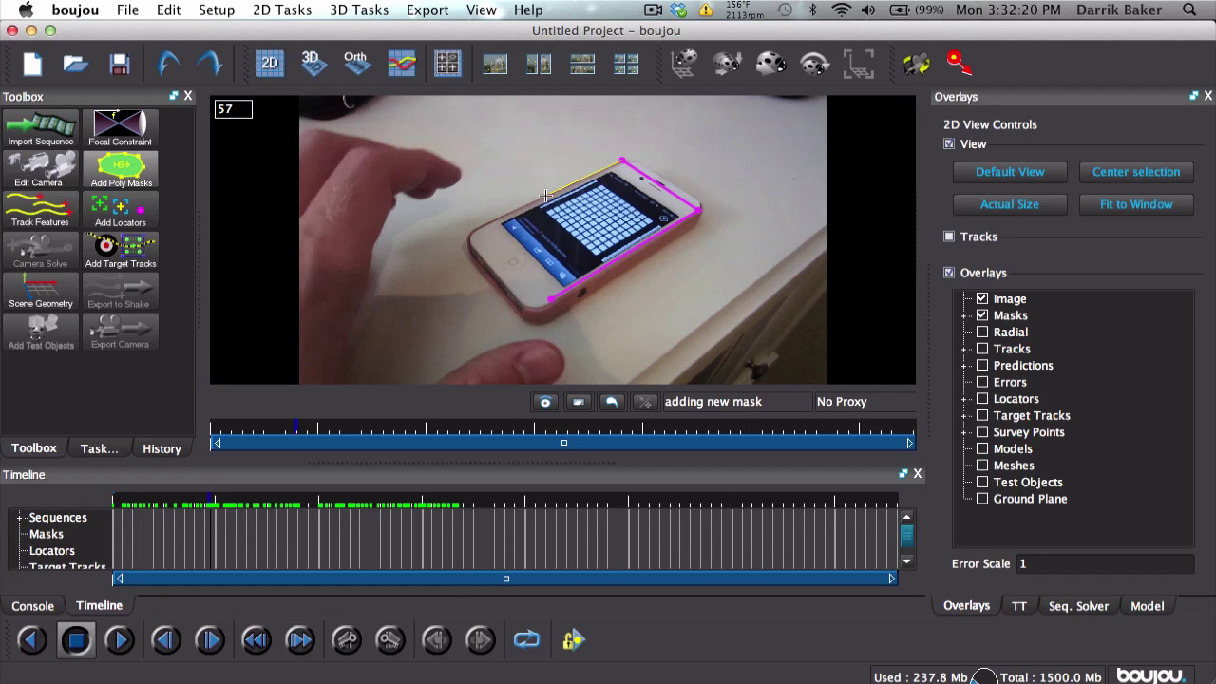
{"action": "left_click", "coordinate": [477, 232]}
{"action": "left_click", "coordinate": [537, 305]}
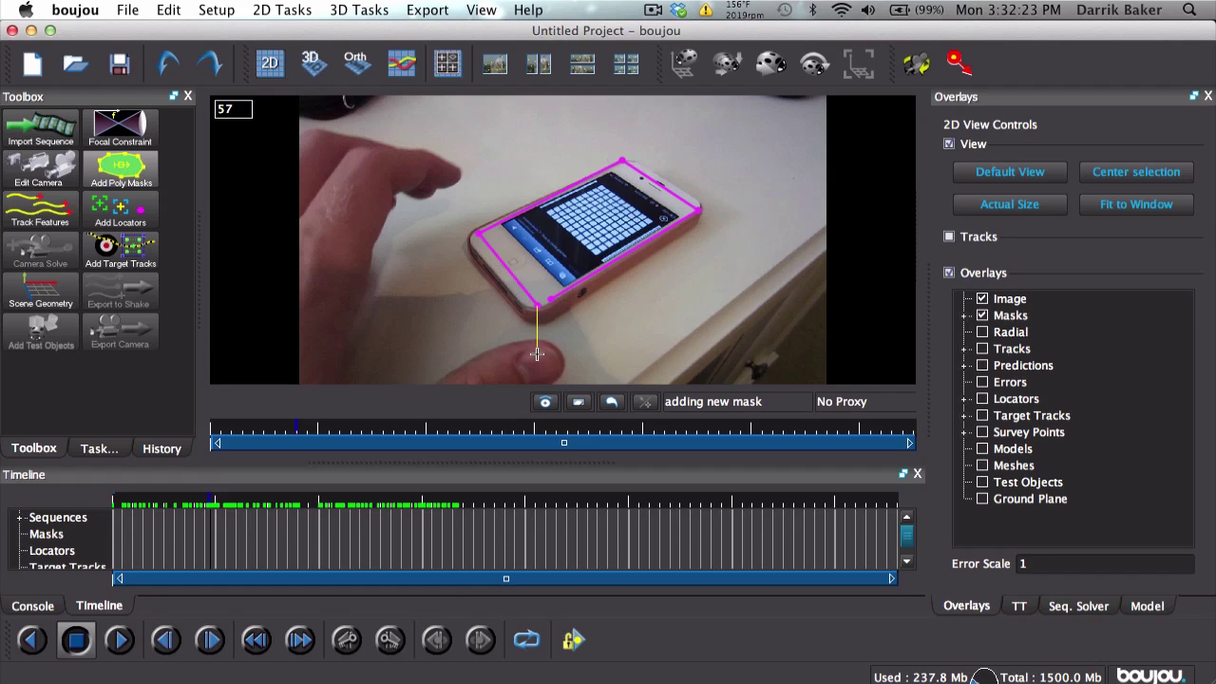
Extend the mask around the frame border and close it on the first point
{"action": "left_click", "coordinate": [551, 380]}
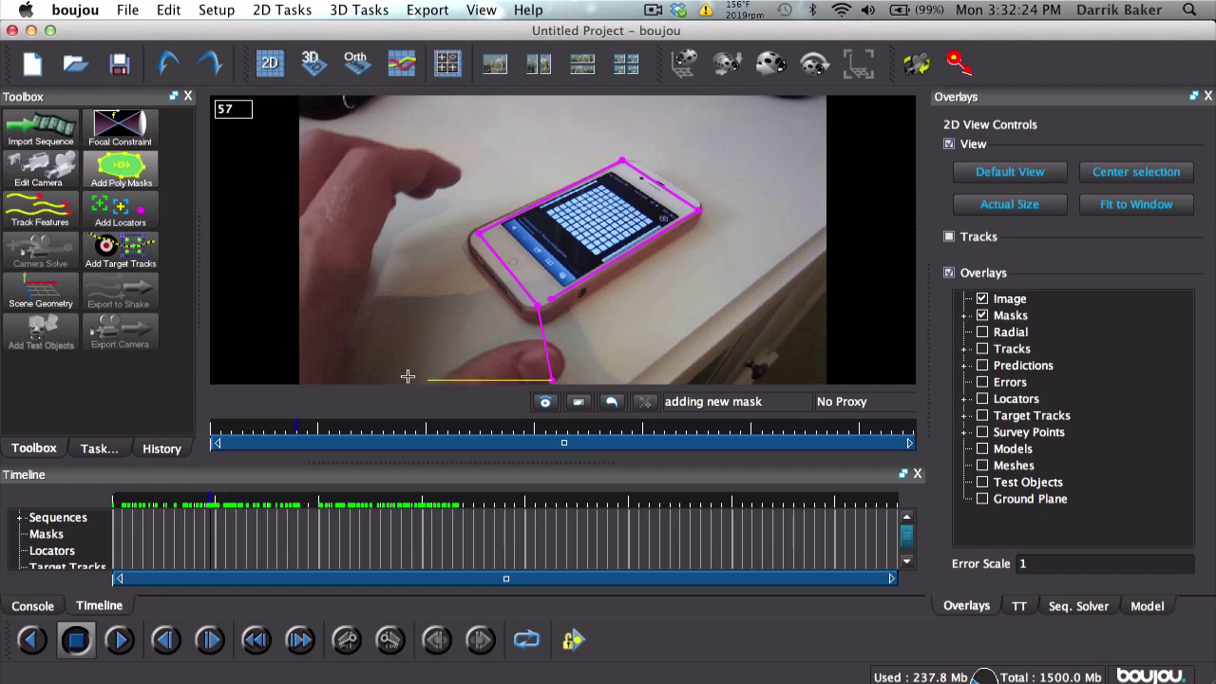
{"action": "left_click", "coordinate": [295, 380]}
{"action": "left_click", "coordinate": [291, 97]}
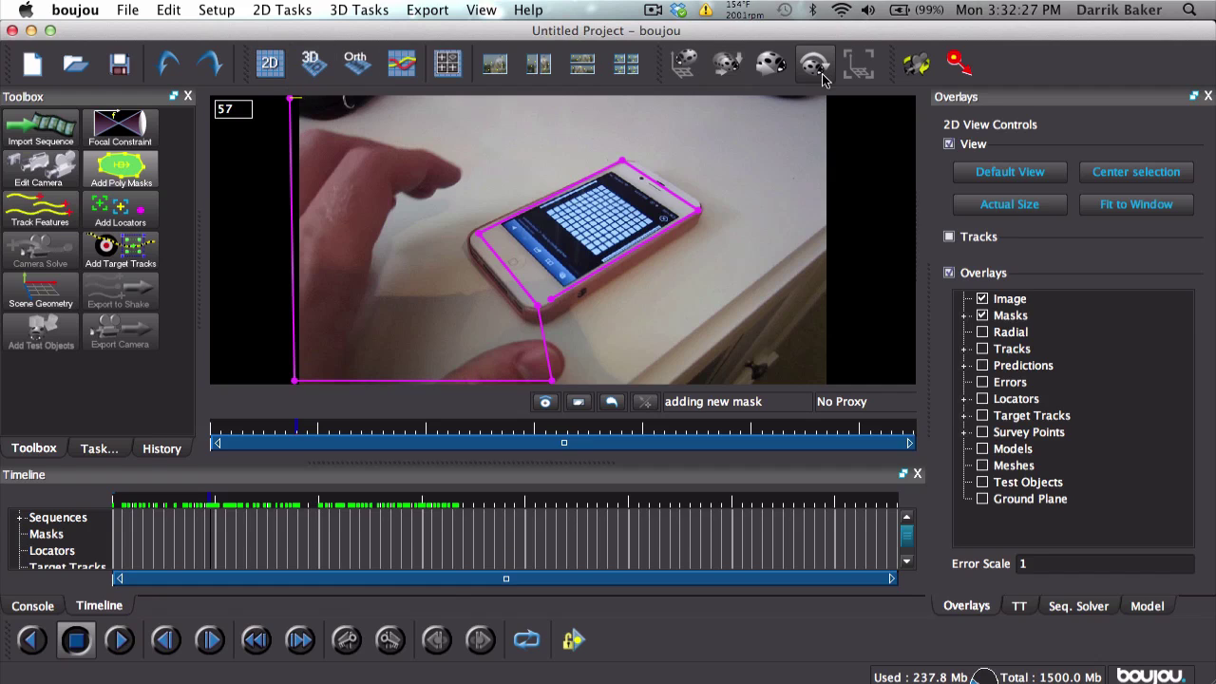
{"action": "left_click", "coordinate": [833, 99]}
{"action": "left_click", "coordinate": [832, 381]}
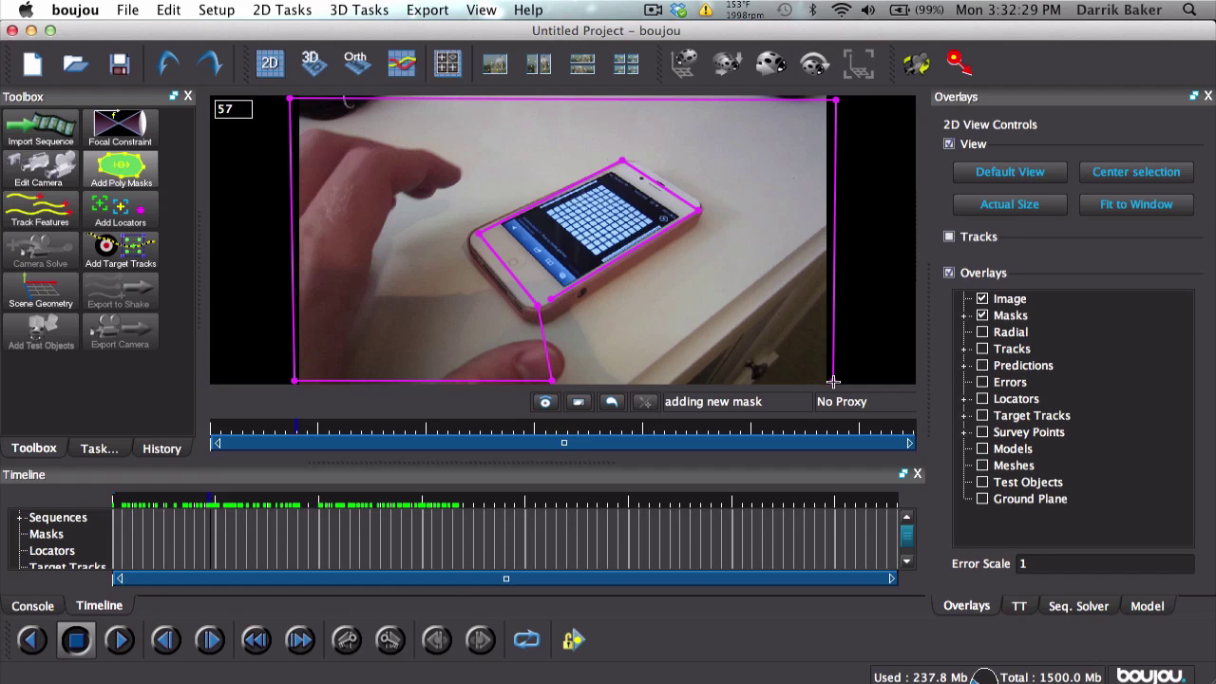
{"action": "left_click", "coordinate": [550, 304]}
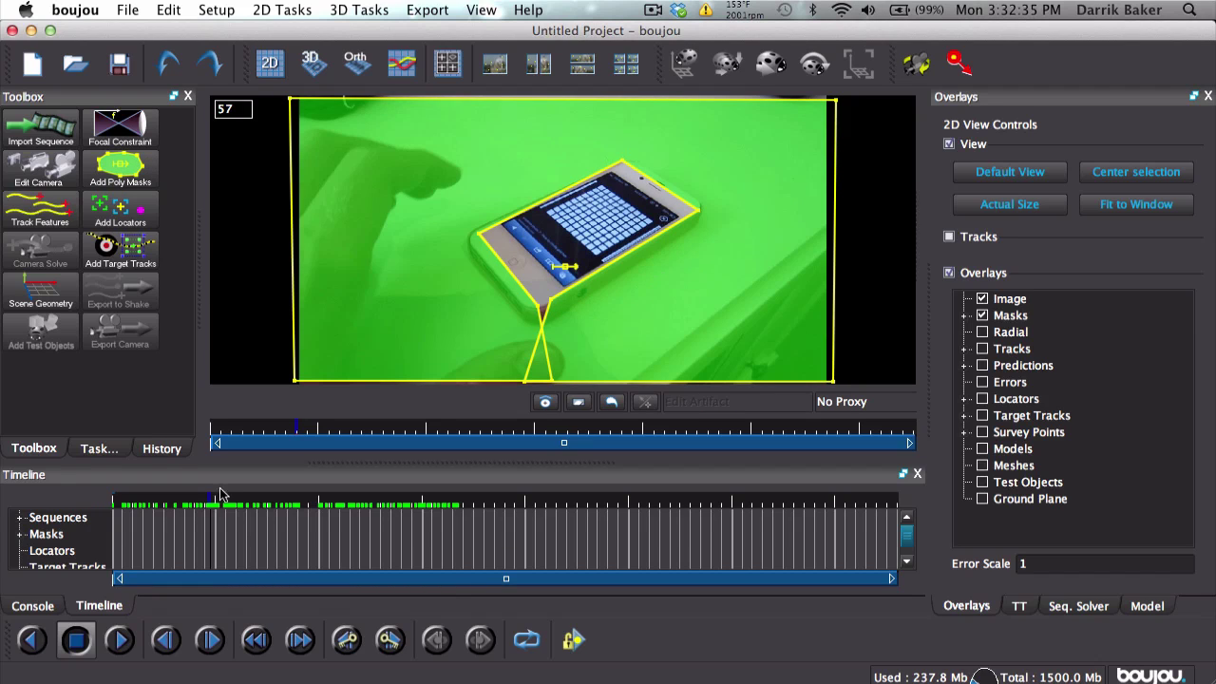
Expand Mask 1 and drag the mask vertices onto the phone corners at frame 36
{"action": "left_click", "coordinate": [19, 534]}
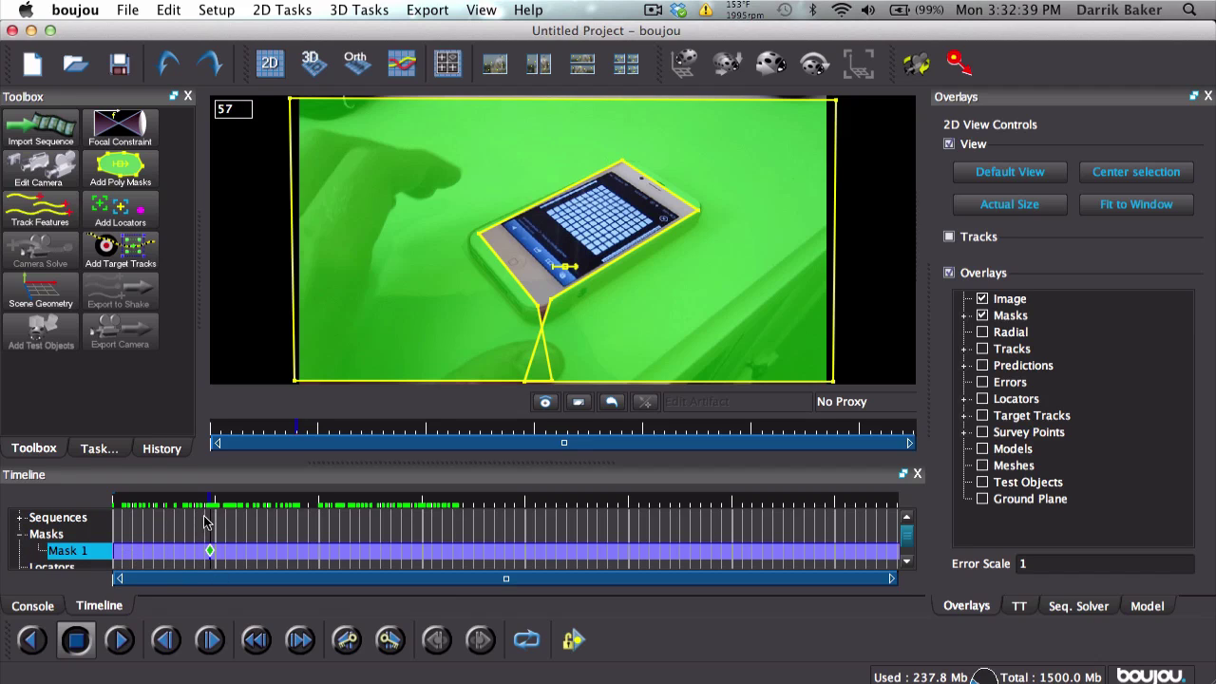
{"action": "left_click", "coordinate": [173, 504]}
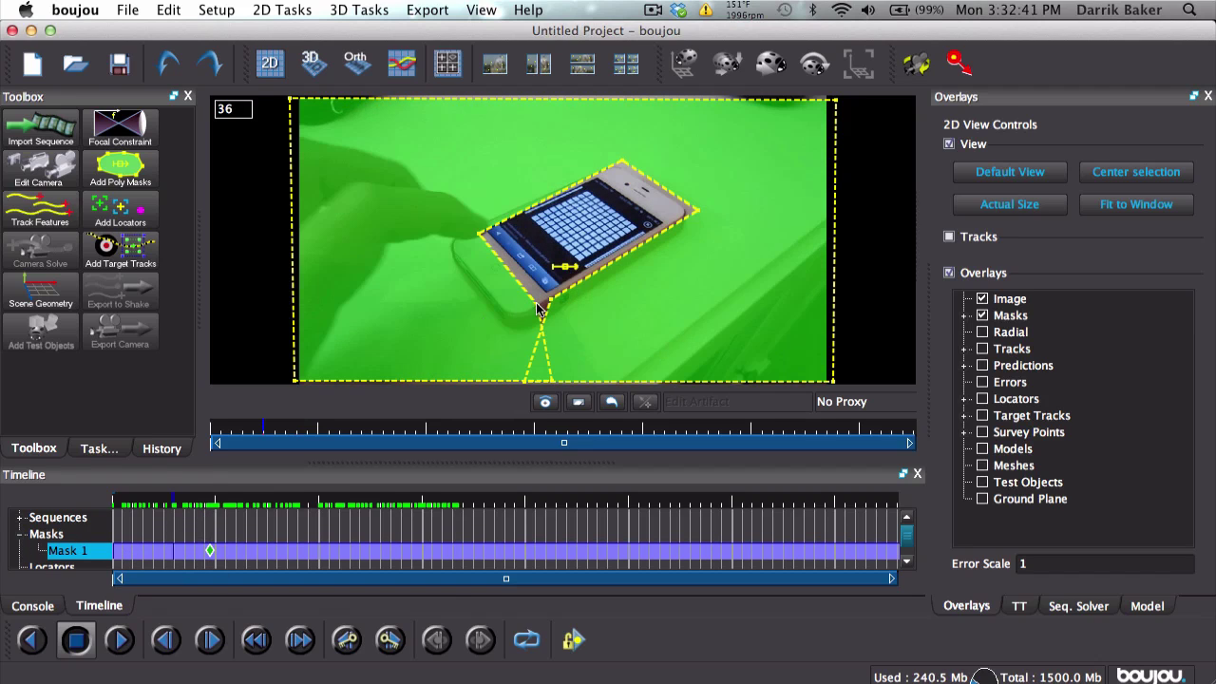
{"action": "mouse_move", "coordinate": [521, 310]}
{"action": "left_mouse_down"}
{"action": "mouse_move", "coordinate": [471, 243]}
{"action": "mouse_move", "coordinate": [482, 230]}
{"action": "left_mouse_up"}
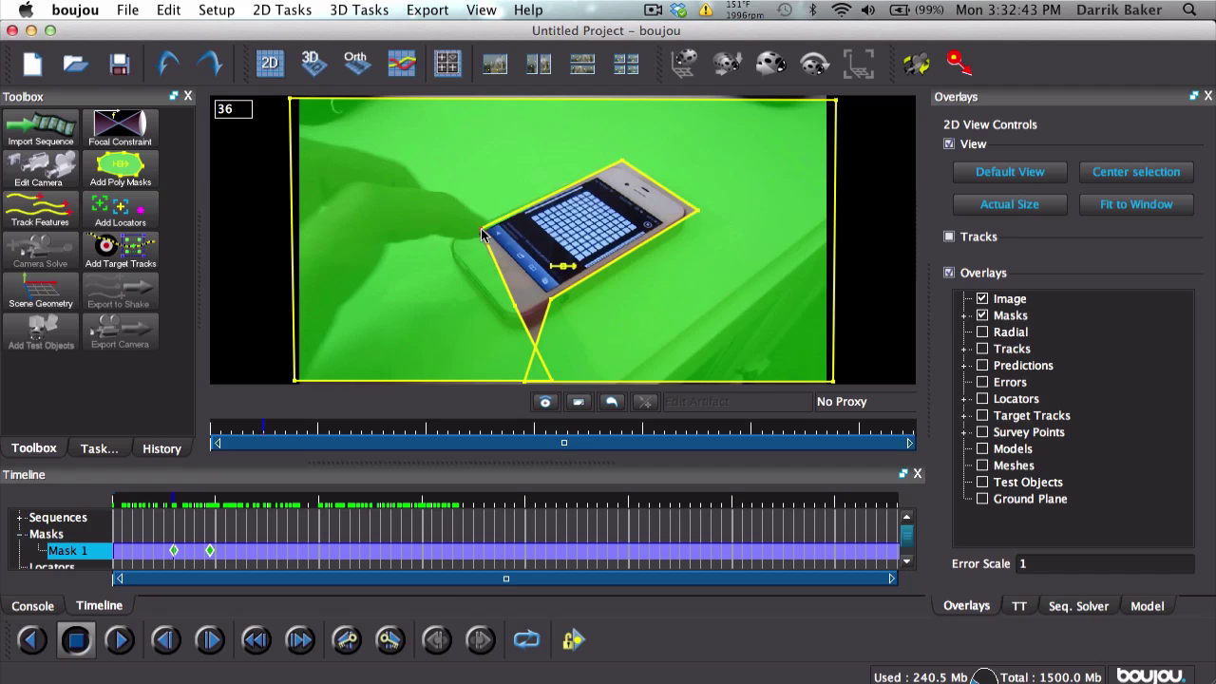
{"action": "left_click_drag", "start_coordinate": [698, 210], "coordinate": [684, 211]}
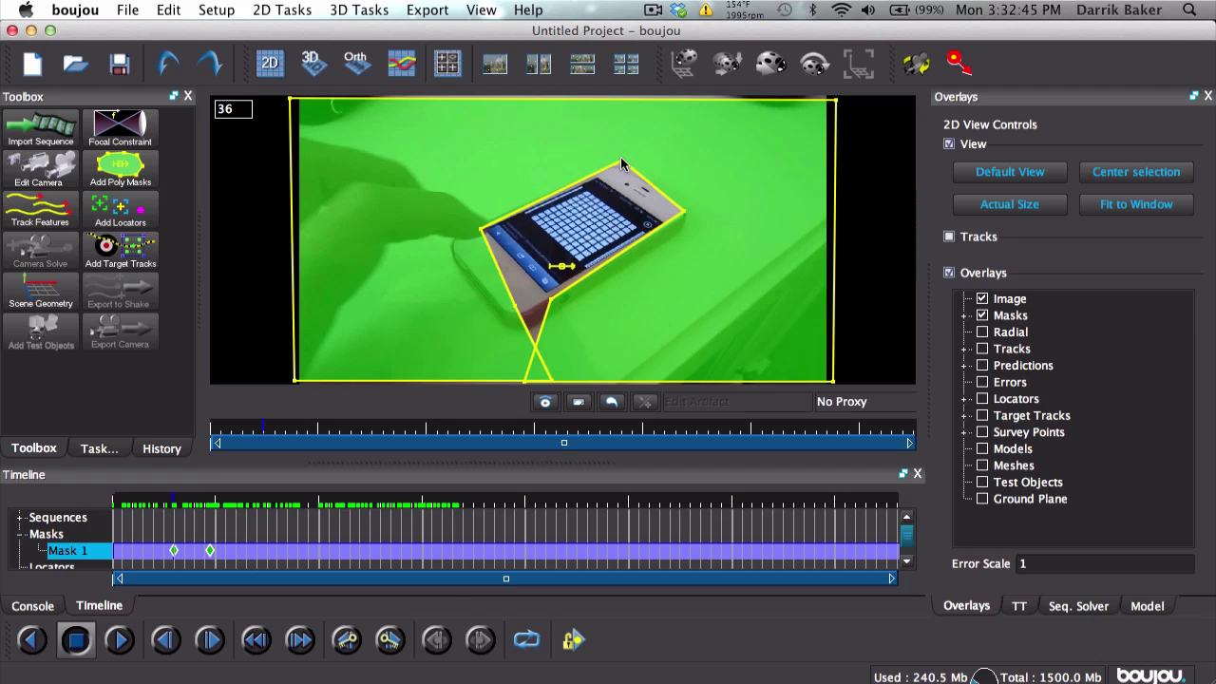
{"action": "left_click_drag", "start_coordinate": [622, 164], "coordinate": [614, 166]}
{"action": "mouse_move", "coordinate": [552, 299]}
{"action": "left_mouse_down"}
{"action": "mouse_move", "coordinate": [527, 307]}
{"action": "mouse_move", "coordinate": [537, 300]}
{"action": "left_mouse_up"}
Refit the mask vertices to the phone at frame 15, then check frame 109
{"action": "left_click", "coordinate": [138, 502]}
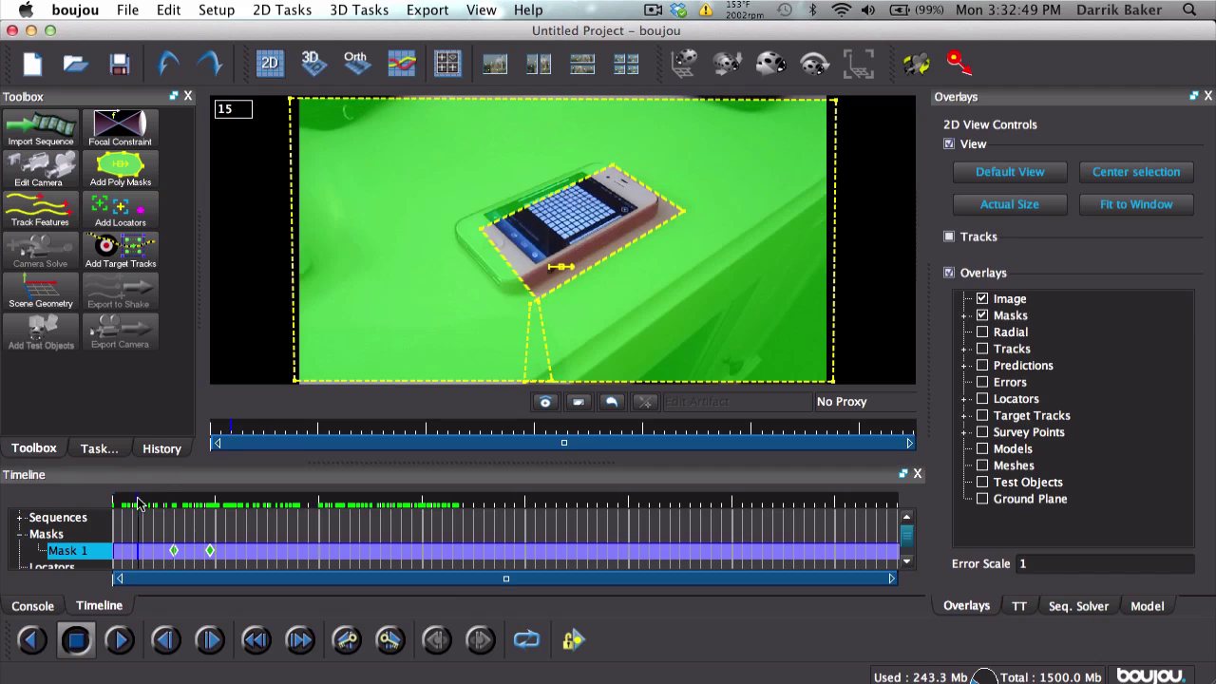
{"action": "left_click_drag", "start_coordinate": [478, 232], "coordinate": [481, 215]}
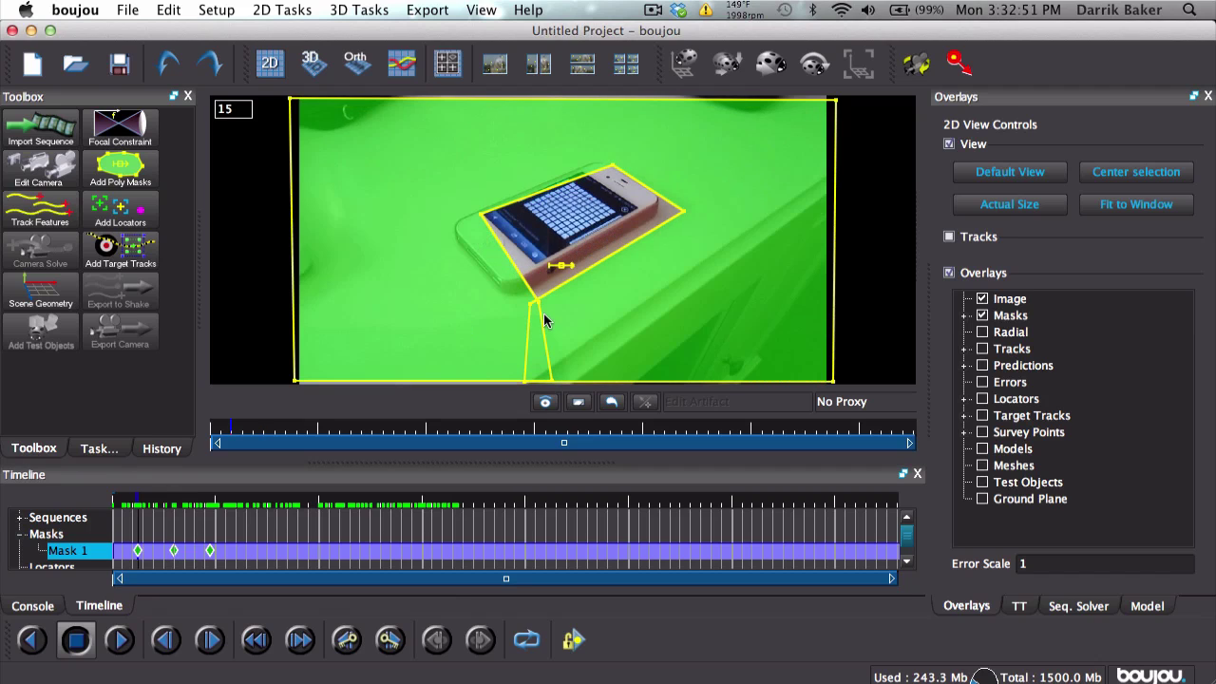
{"action": "left_click_drag", "start_coordinate": [534, 301], "coordinate": [533, 278]}
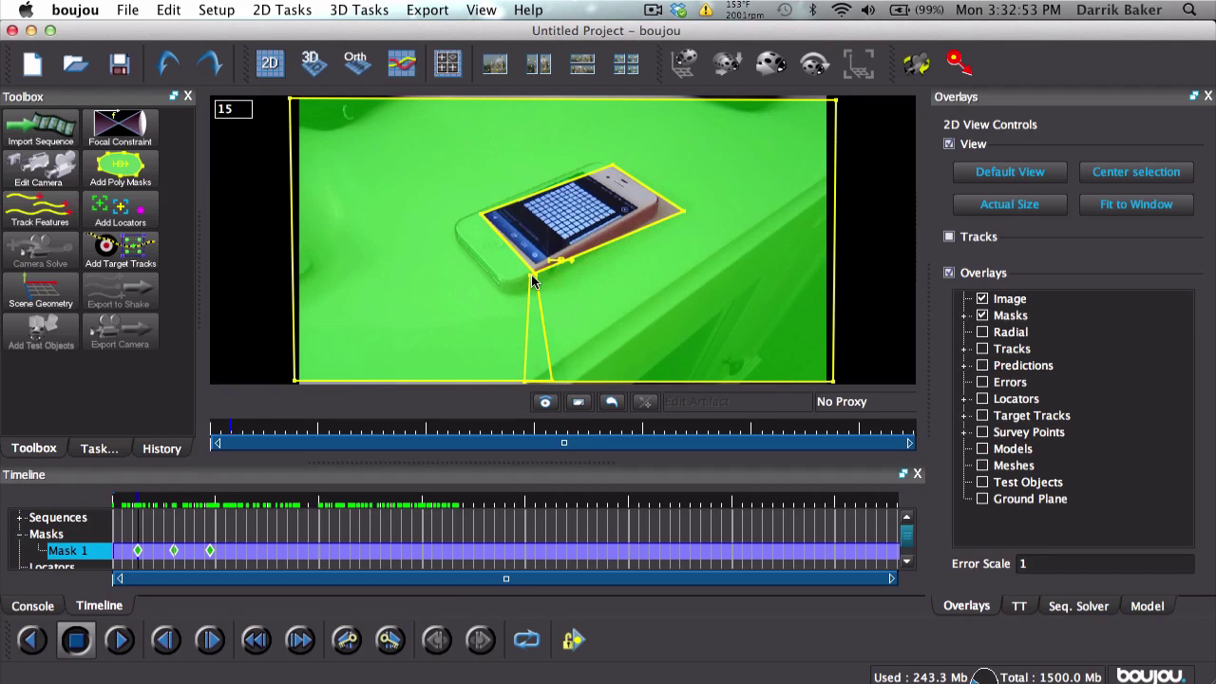
{"action": "left_click_drag", "start_coordinate": [683, 211], "coordinate": [608, 169]}
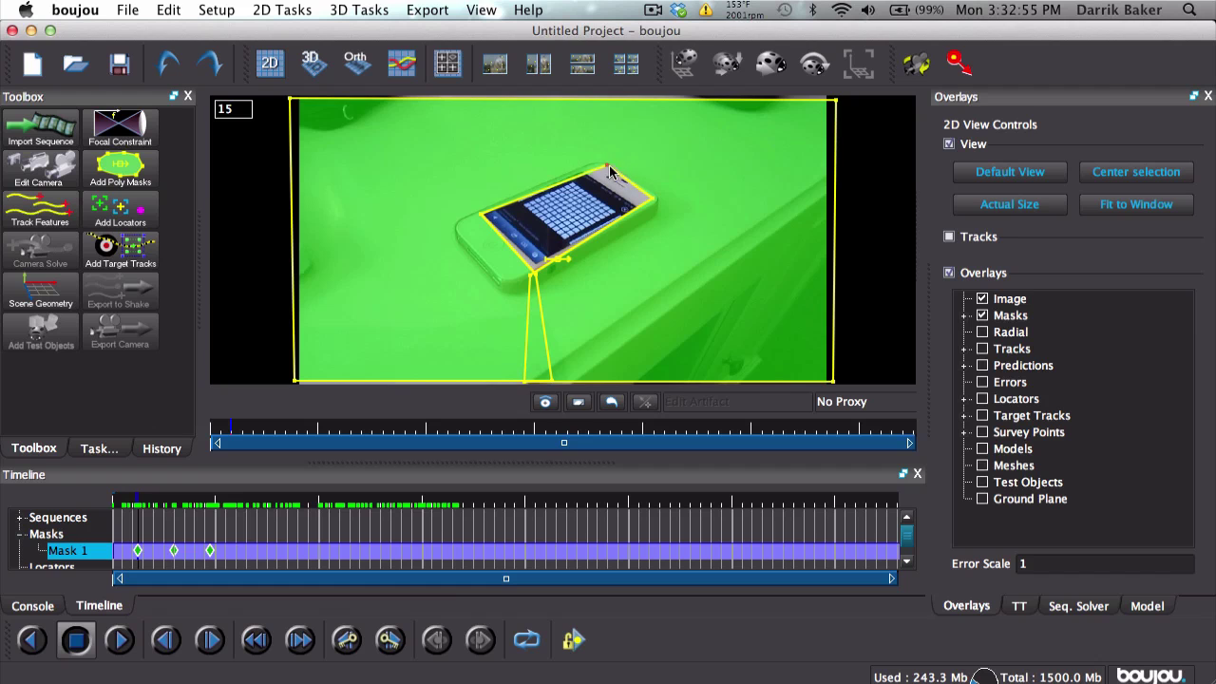
{"action": "left_click", "coordinate": [299, 501]}
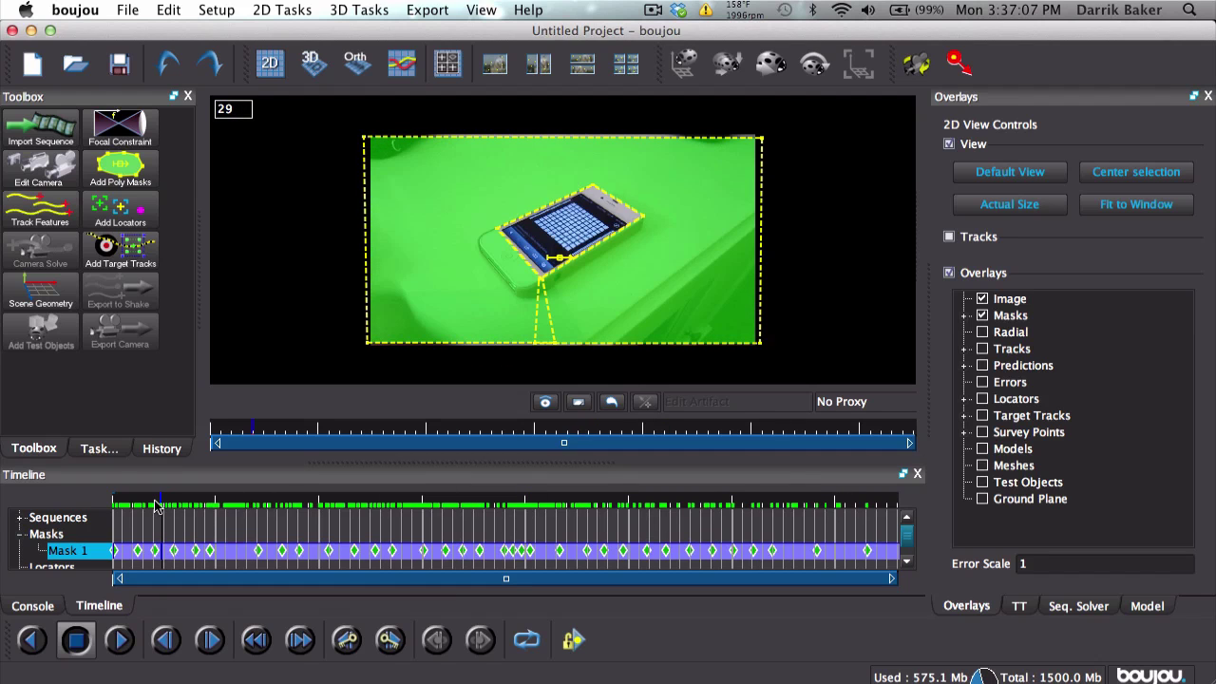
Scrub the sequence up to frame 424 to confirm the mask stays fitted to the phone
{"action": "left_click_drag", "start_coordinate": [156, 505], "coordinate": [367, 494]}
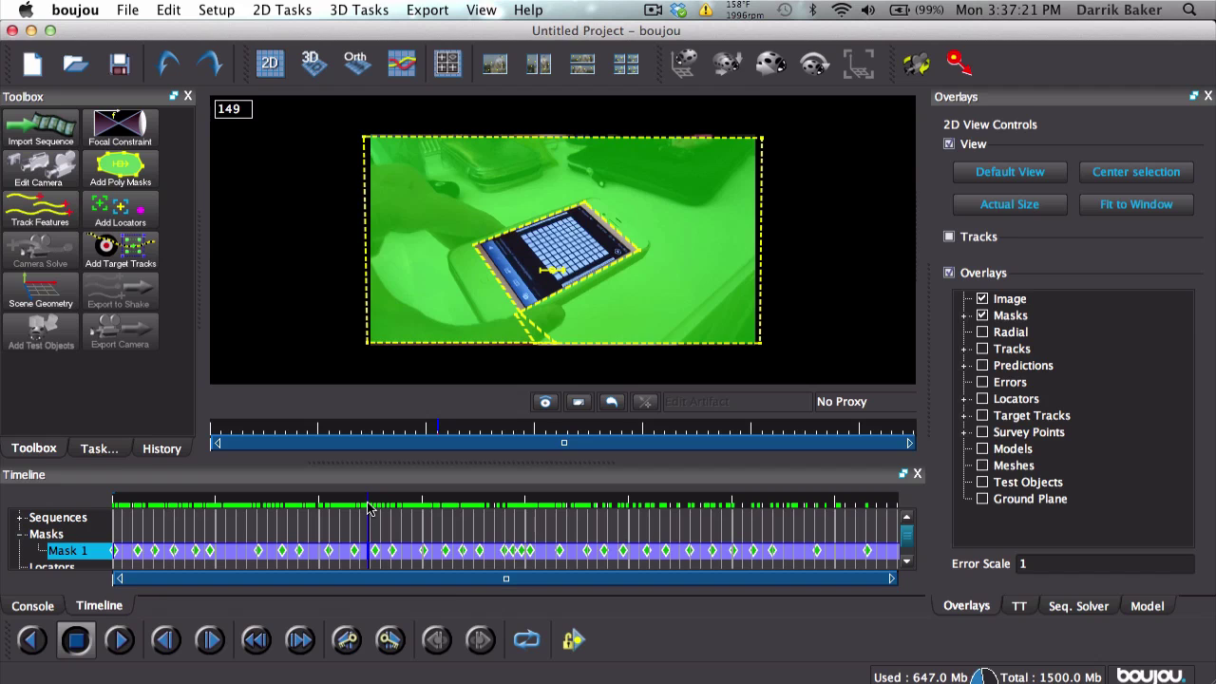
{"action": "mouse_move", "coordinate": [369, 508]}
{"action": "left_mouse_down"}
{"action": "mouse_move", "coordinate": [596, 468]}
{"action": "mouse_move", "coordinate": [868, 493]}
{"action": "mouse_move", "coordinate": [839, 494]}
{"action": "left_mouse_up"}
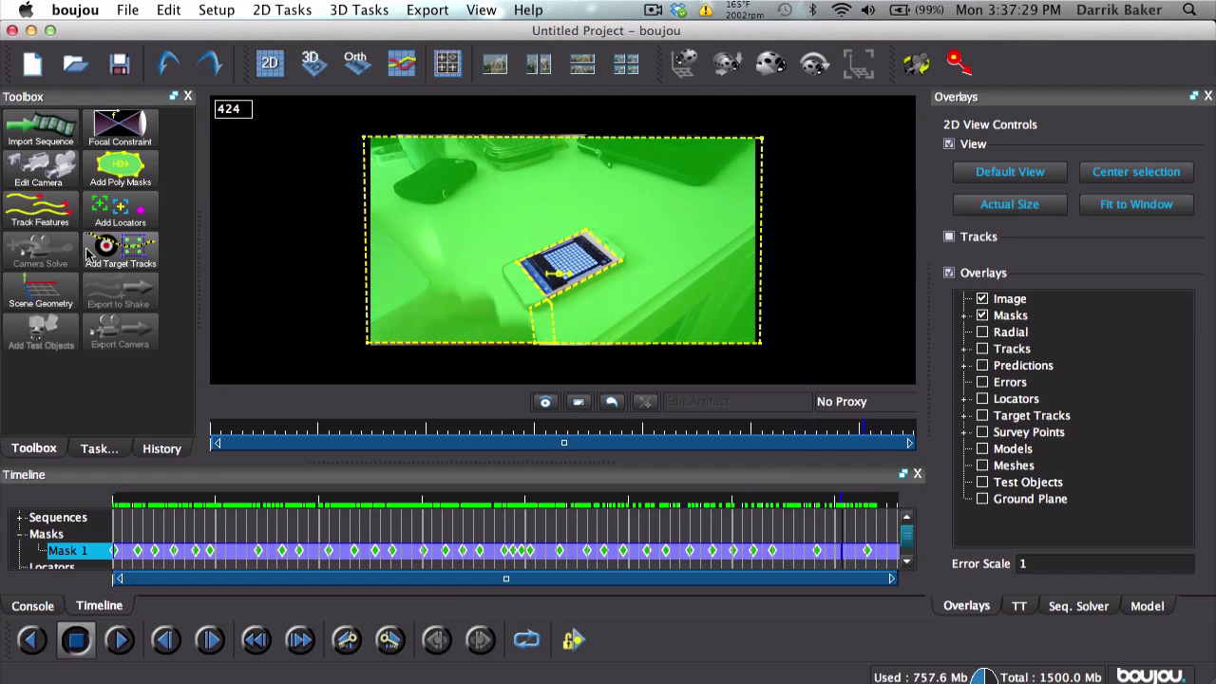
Run Track Features with sensitivity at maximum and max search distance 40
{"action": "left_click", "coordinate": [60, 226]}
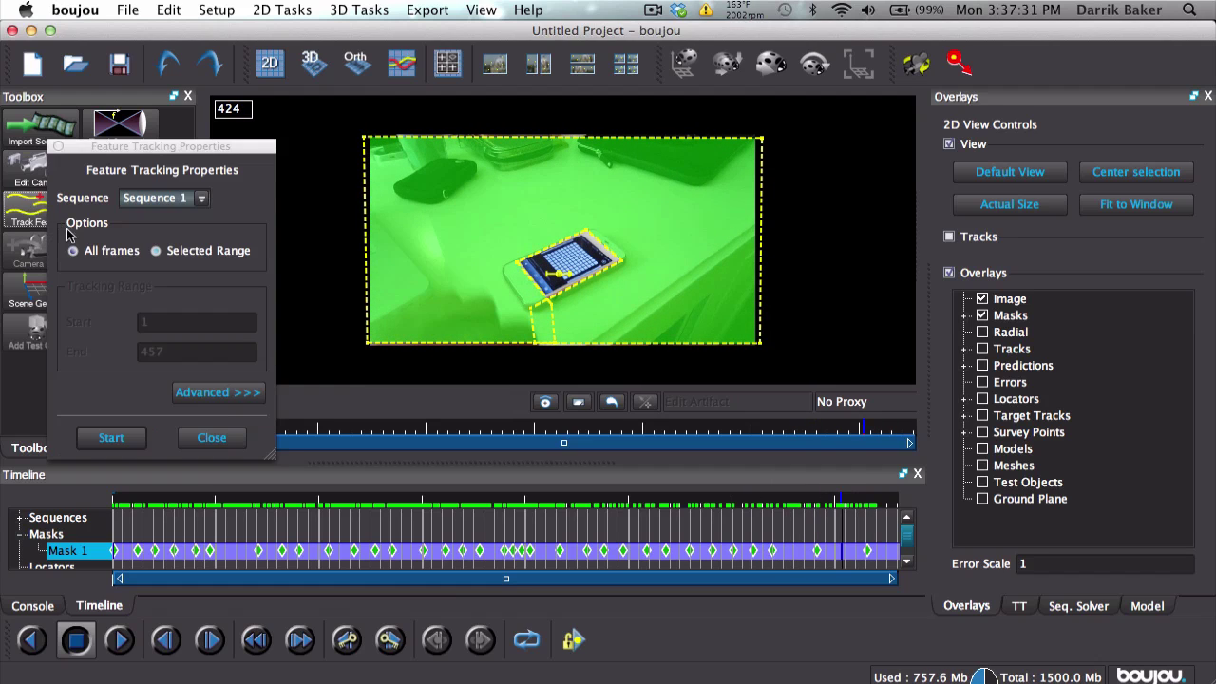
{"action": "left_click", "coordinate": [253, 398]}
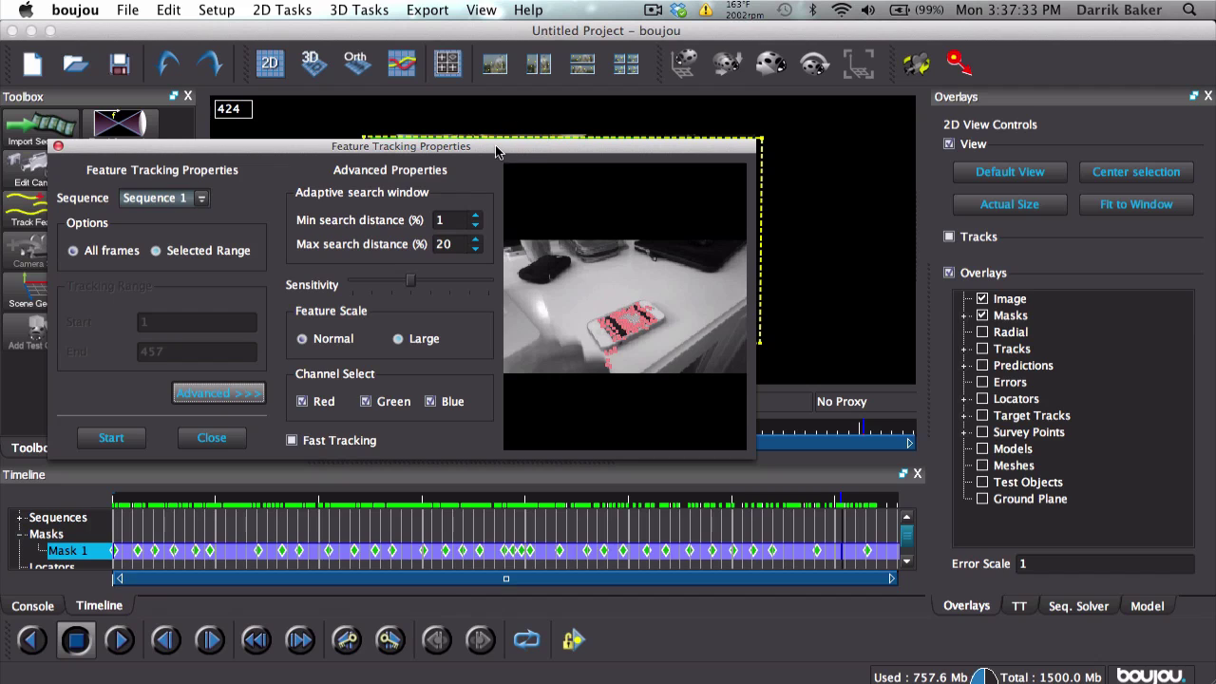
{"action": "mouse_move", "coordinate": [497, 153]}
{"action": "left_mouse_down"}
{"action": "mouse_move", "coordinate": [508, 375]}
{"action": "mouse_move", "coordinate": [529, 359]}
{"action": "left_mouse_up"}
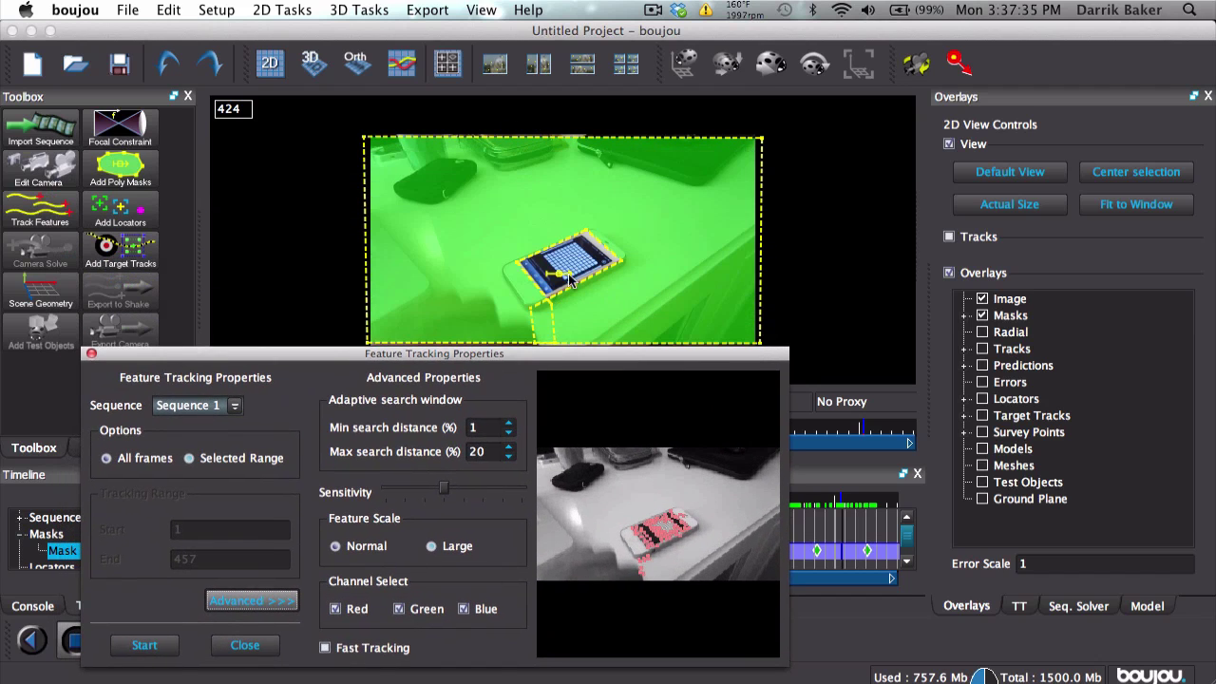
{"action": "left_click_drag", "start_coordinate": [444, 488], "coordinate": [528, 488]}
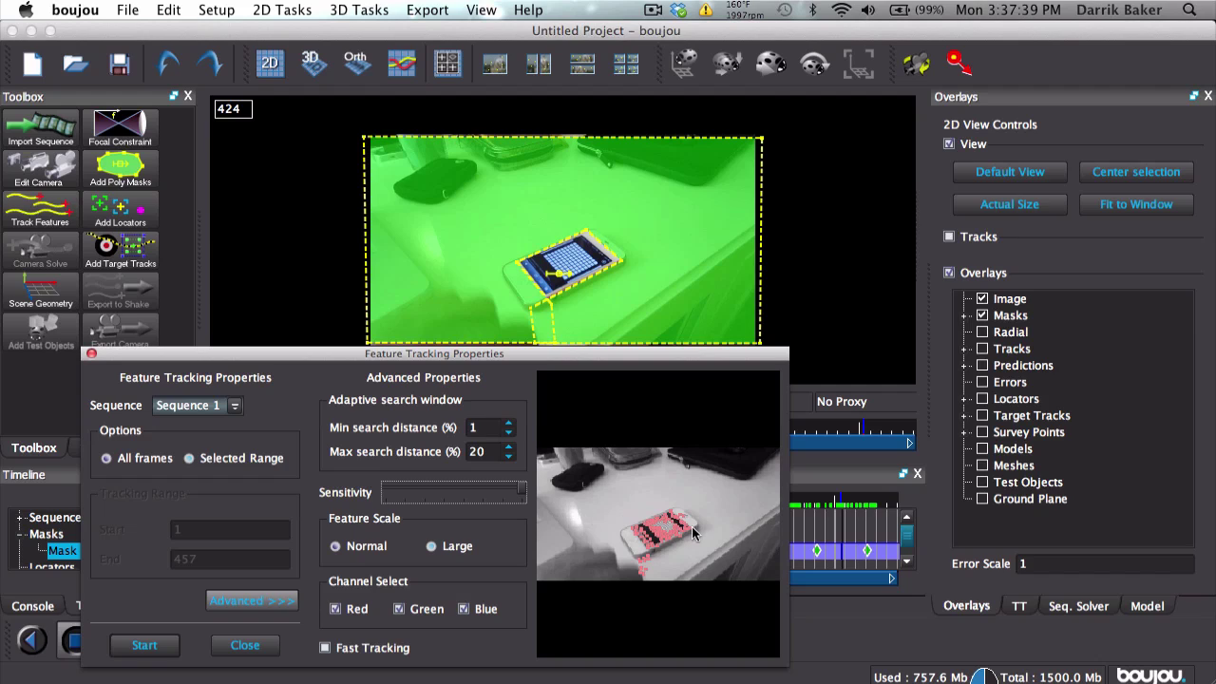
{"action": "double_click", "coordinate": [491, 452]}
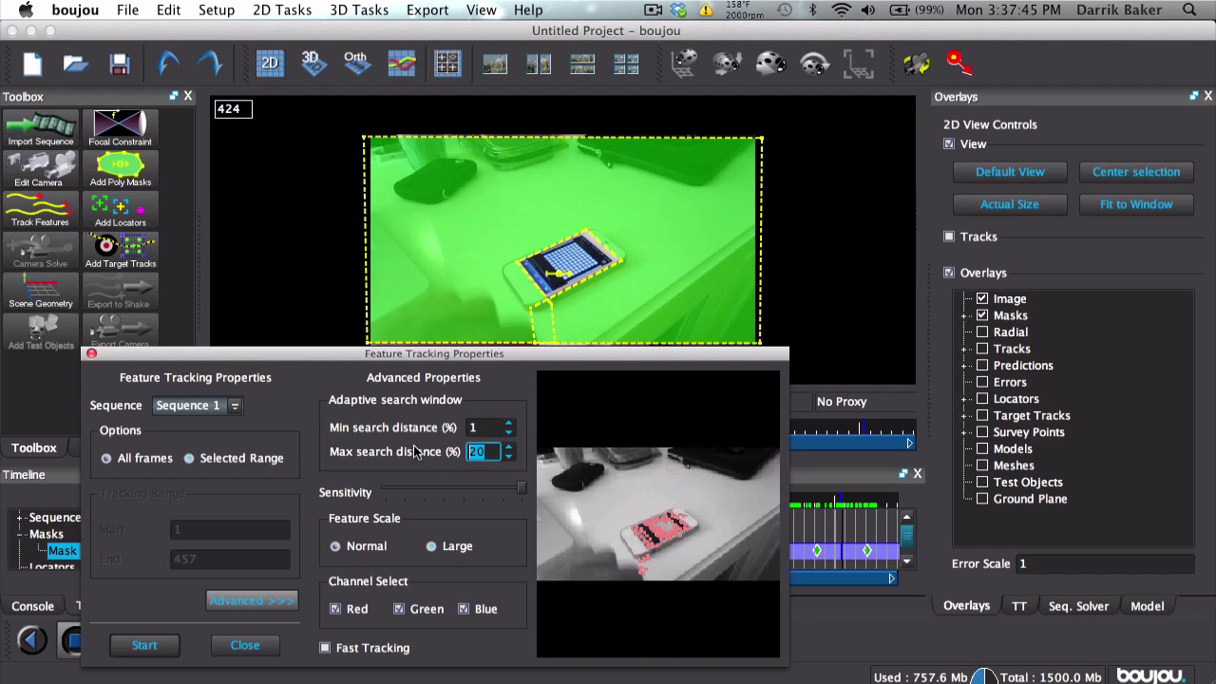
{"action": "type", "text": "40"}
{"action": "left_click", "coordinate": [145, 646]}
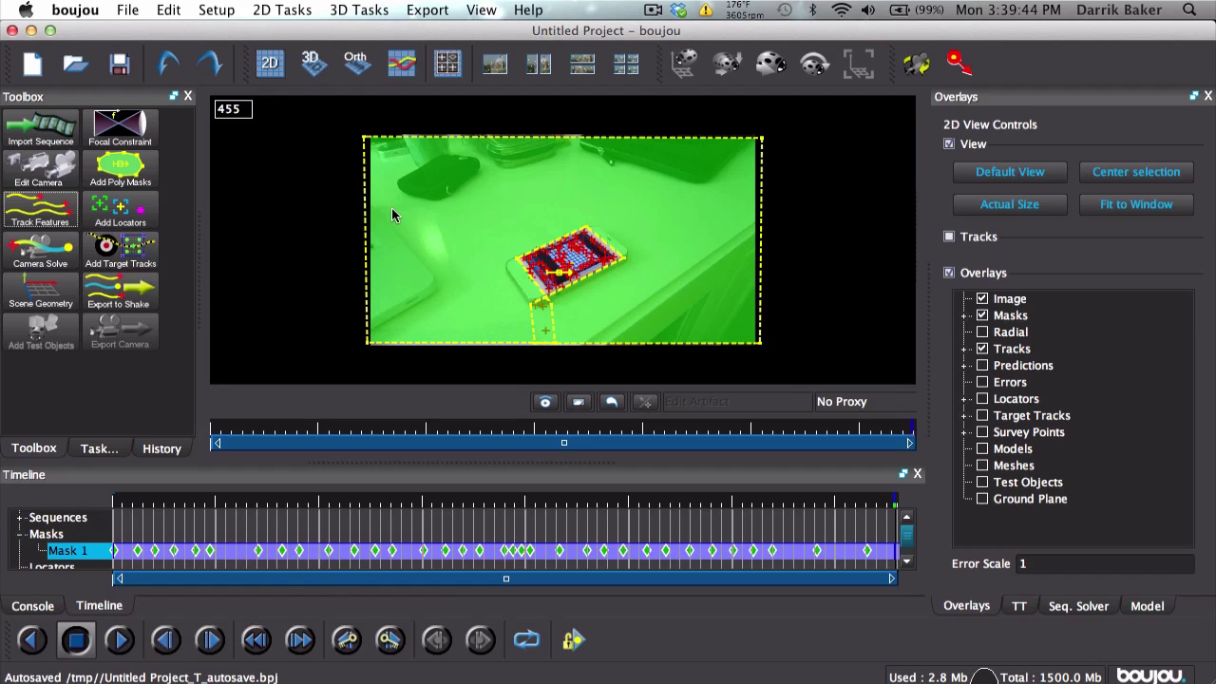
Run a Camera Solve over all frames of the sequence to create Camera solve 1
{"action": "left_click", "coordinate": [40, 247]}
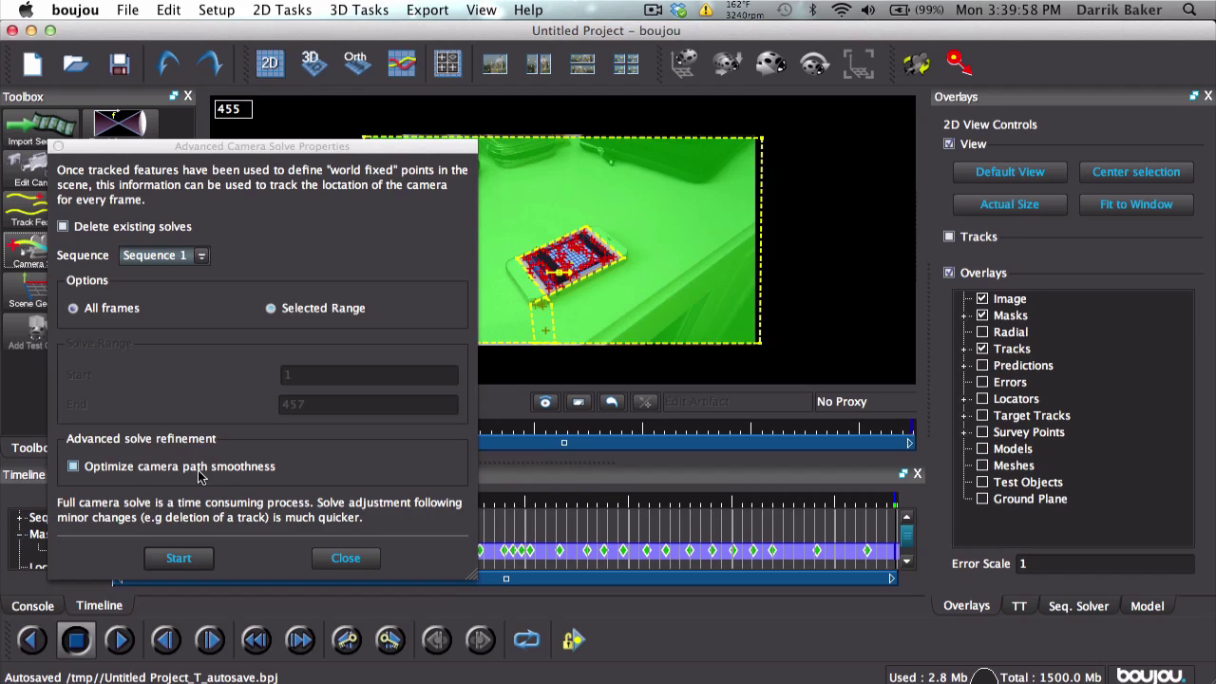
{"action": "left_click", "coordinate": [179, 558]}
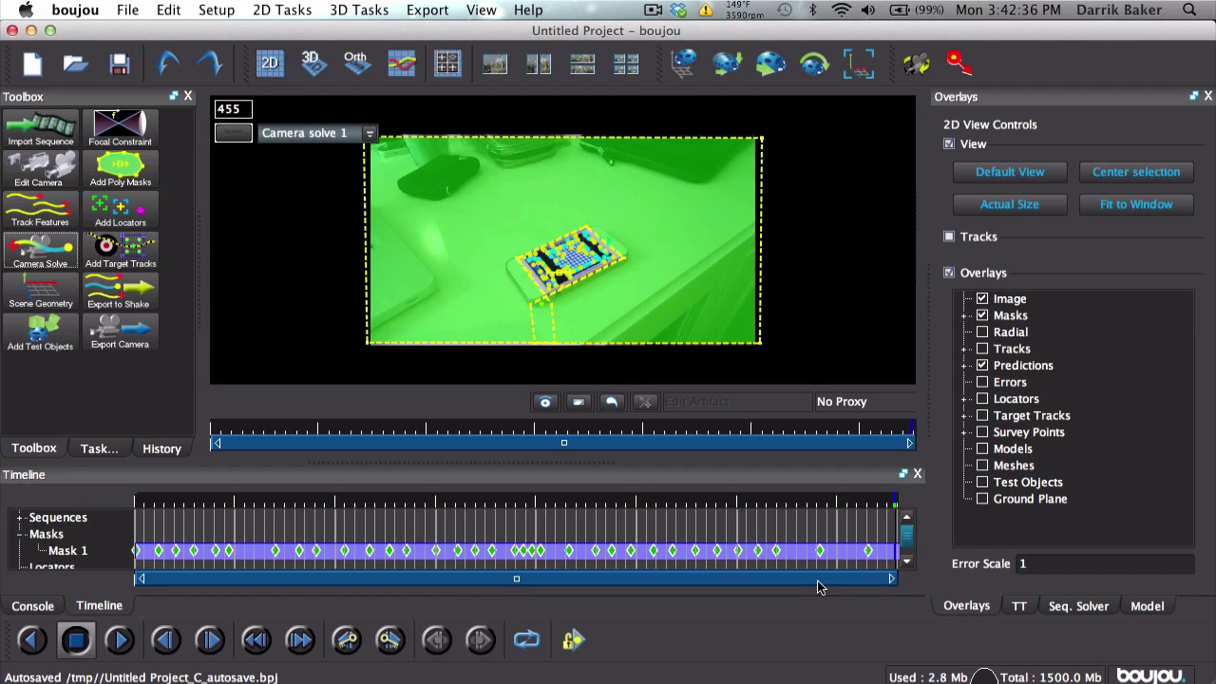
Hide the green Masks overlay and inspect a stray track point's options
{"action": "left_click", "coordinate": [982, 315]}
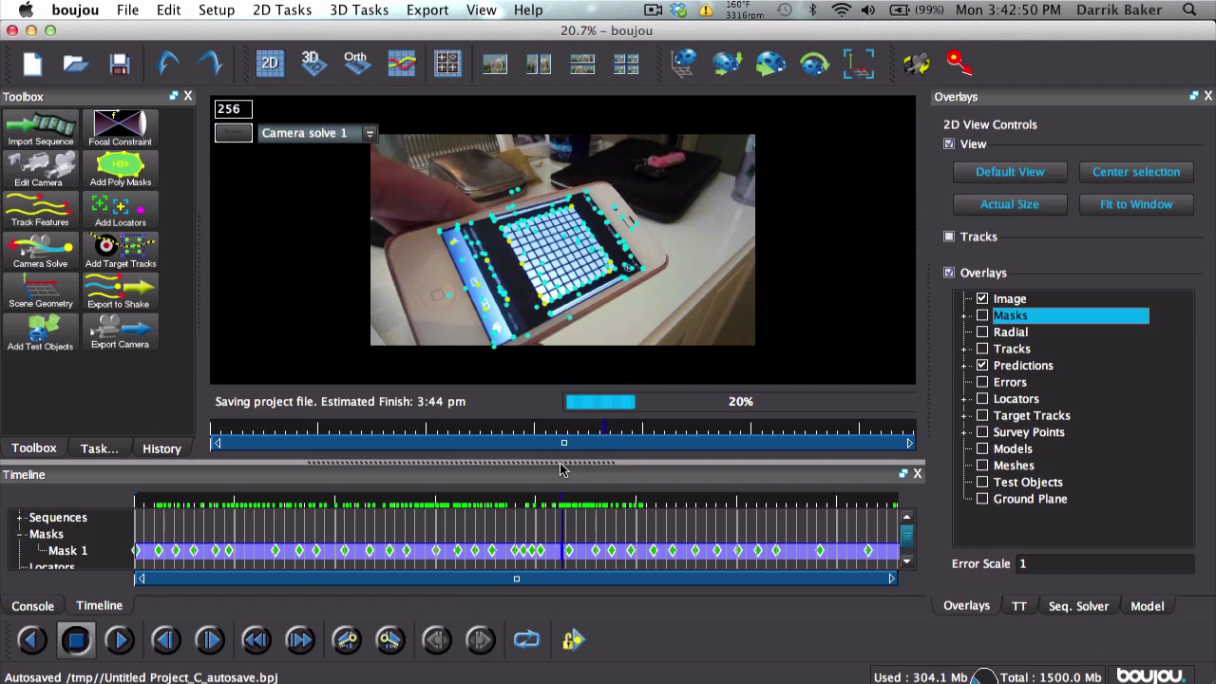
{"action": "right_click", "coordinate": [514, 177]}
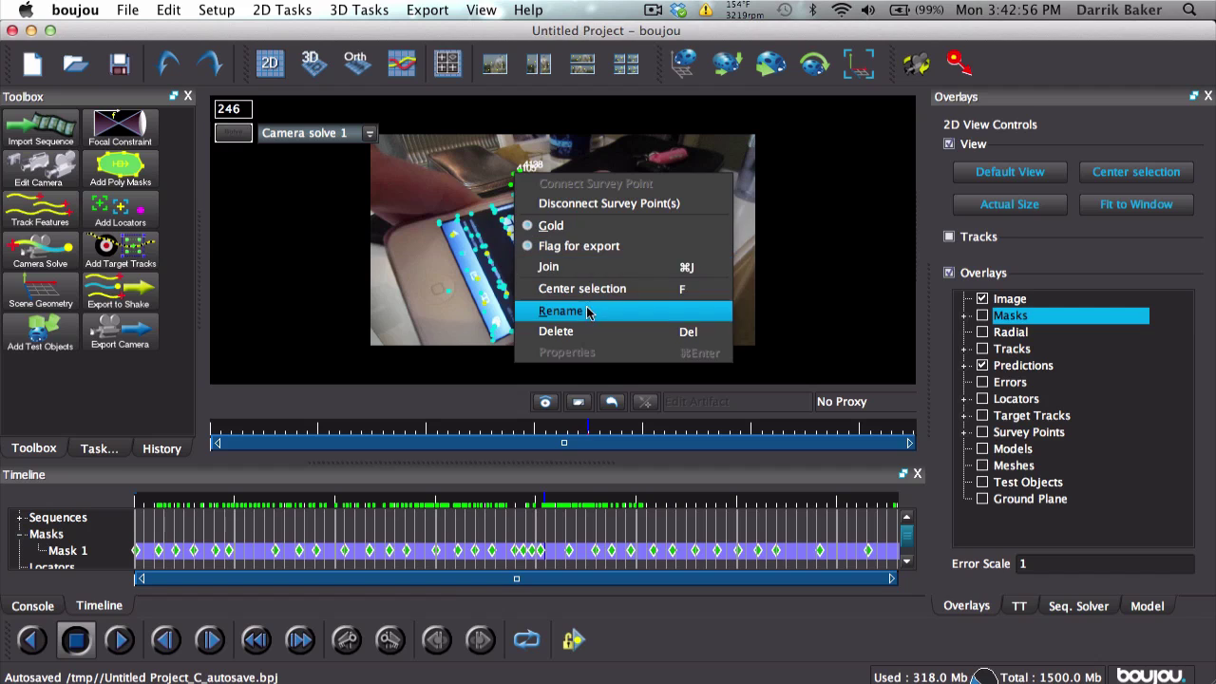
{"action": "left_click", "coordinate": [584, 337]}
Delete stray survey points 4135 and 4148 from the solve
{"action": "left_click_drag", "start_coordinate": [548, 500], "coordinate": [472, 489]}
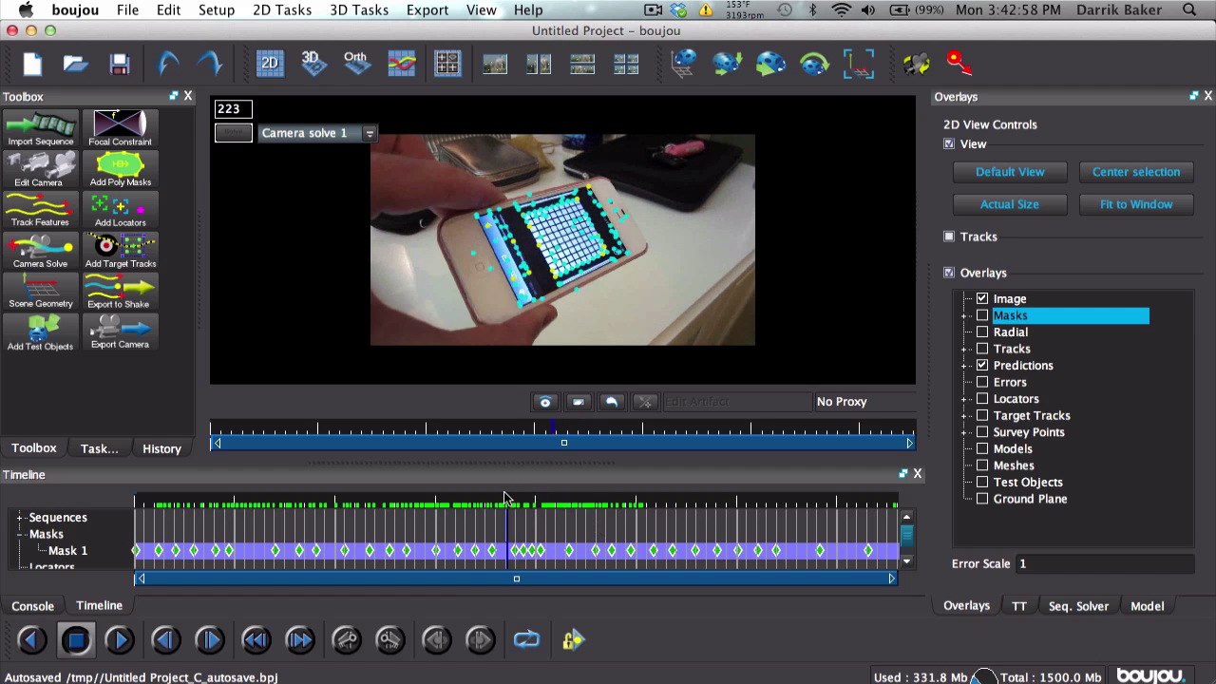
{"action": "right_click", "coordinate": [607, 371]}
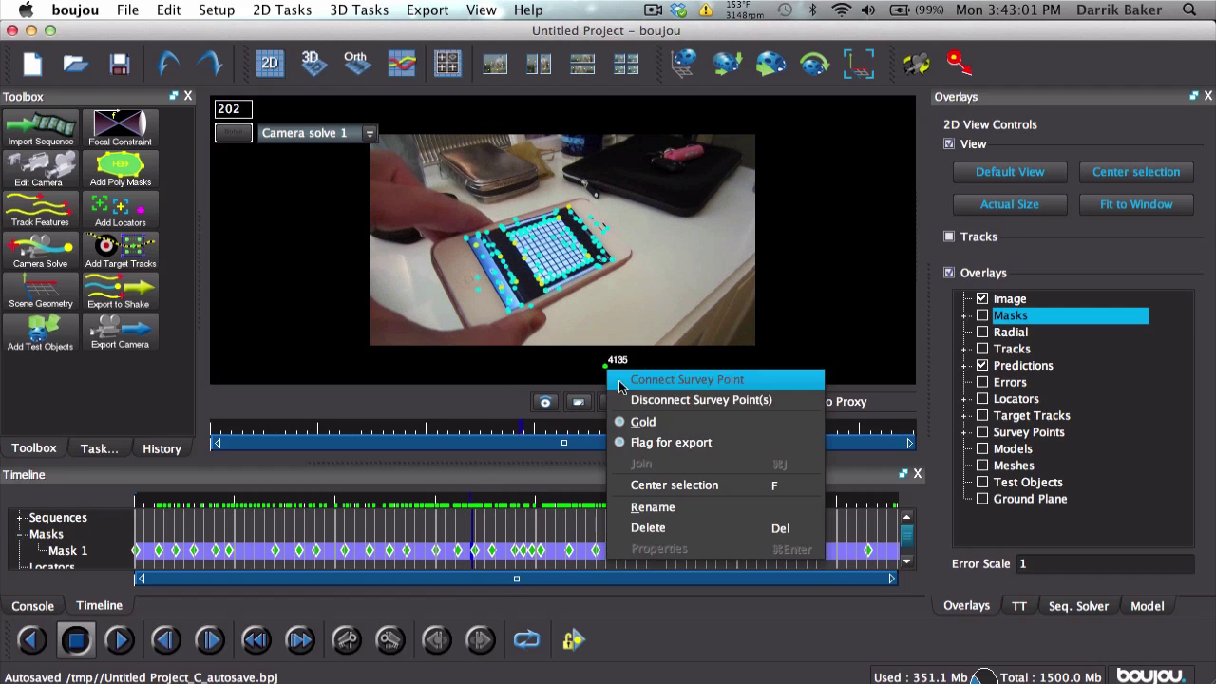
{"action": "left_click", "coordinate": [653, 525]}
{"action": "mouse_move", "coordinate": [462, 498]}
{"action": "left_mouse_down"}
{"action": "mouse_move", "coordinate": [307, 491]}
{"action": "mouse_move", "coordinate": [538, 491]}
{"action": "mouse_move", "coordinate": [658, 468]}
{"action": "mouse_move", "coordinate": [712, 482]}
{"action": "mouse_move", "coordinate": [814, 480]}
{"action": "left_mouse_up"}
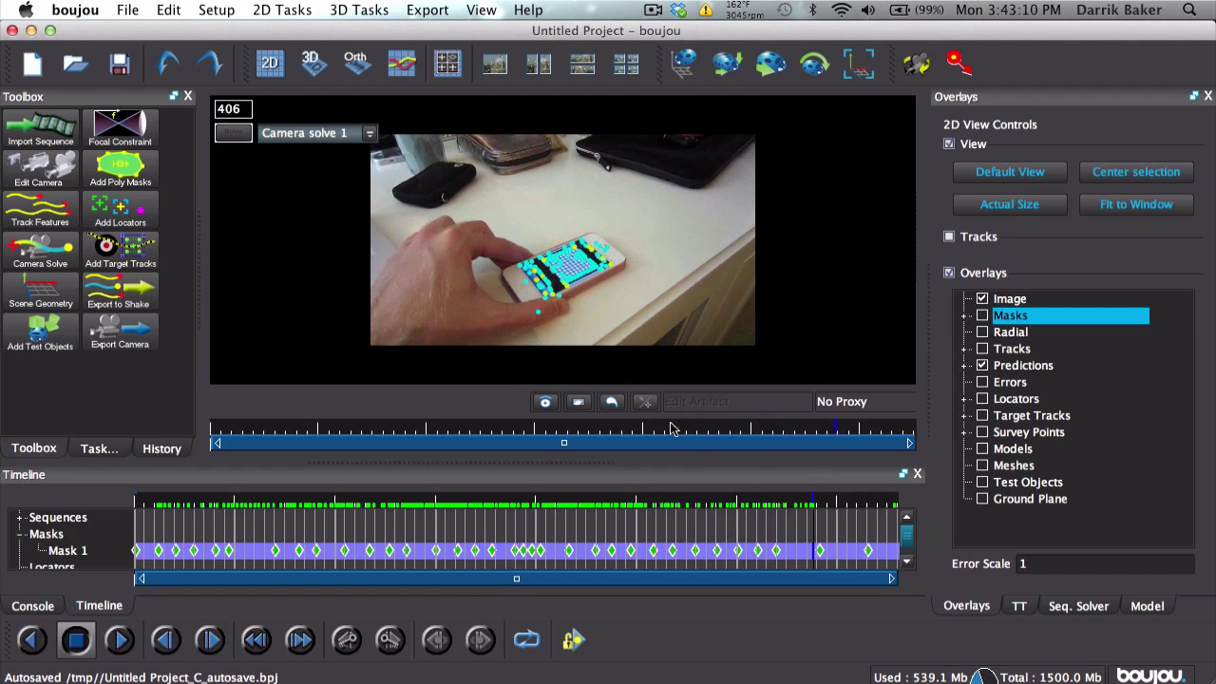
{"action": "right_click", "coordinate": [539, 309]}
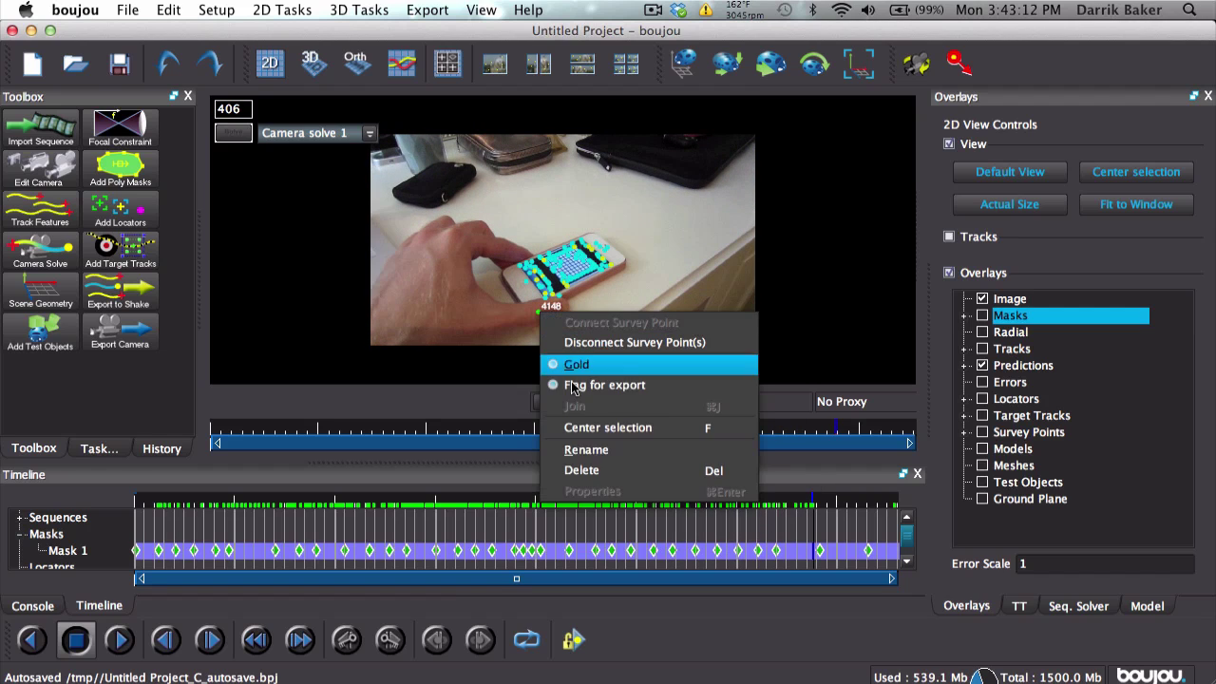
{"action": "left_click", "coordinate": [593, 471]}
{"action": "left_click_drag", "start_coordinate": [503, 491], "coordinate": [494, 493]}
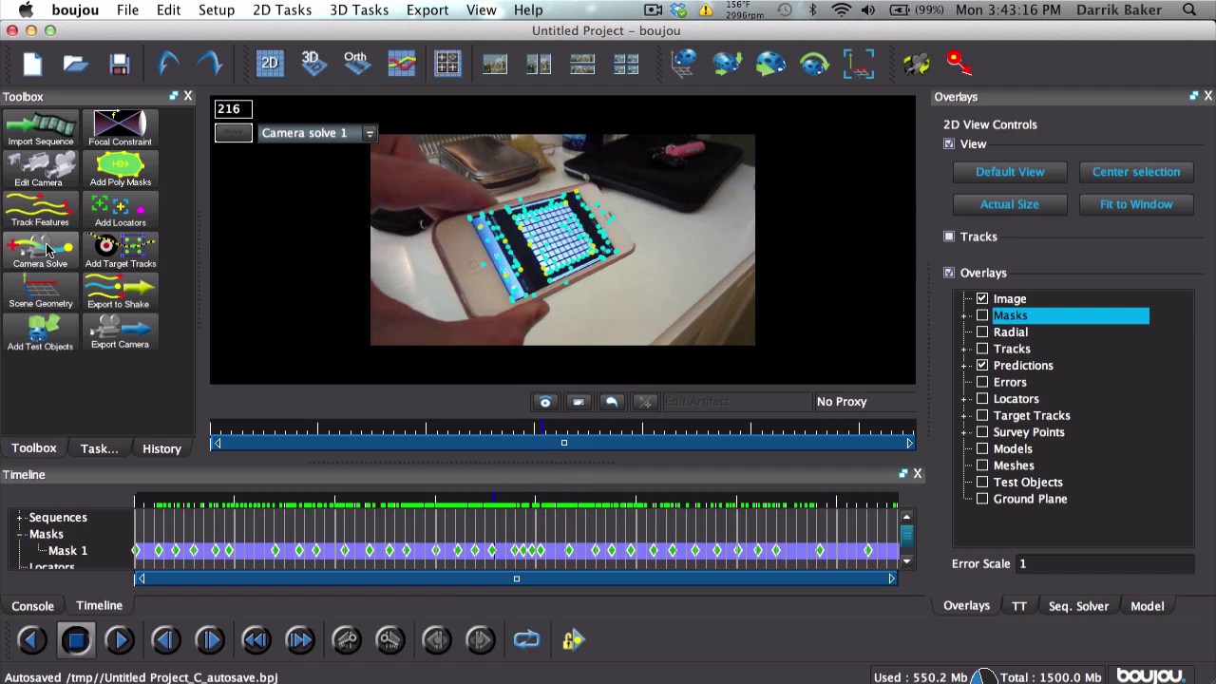
In Scene Geometry, add an x-axis coordinate frame hint linked to two phone-screen tracks
{"action": "left_click", "coordinate": [40, 298]}
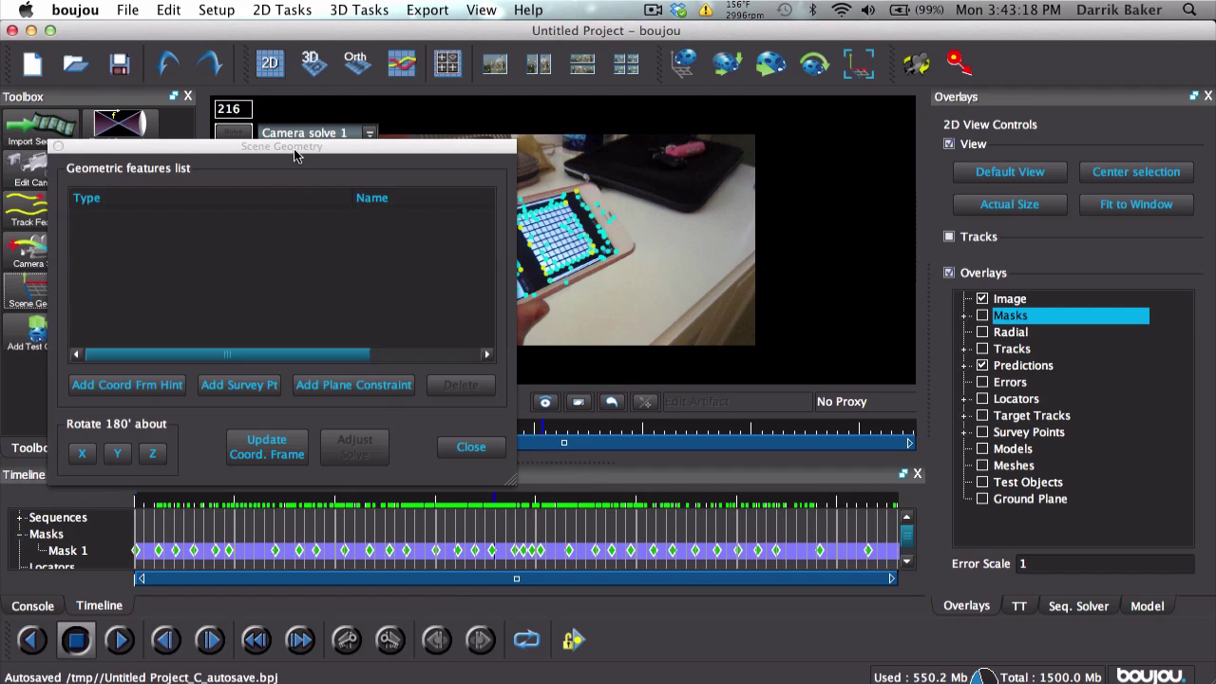
{"action": "mouse_move", "coordinate": [294, 148]}
{"action": "left_mouse_down"}
{"action": "mouse_move", "coordinate": [648, 164]}
{"action": "mouse_move", "coordinate": [949, 281]}
{"action": "mouse_move", "coordinate": [982, 345]}
{"action": "left_mouse_up"}
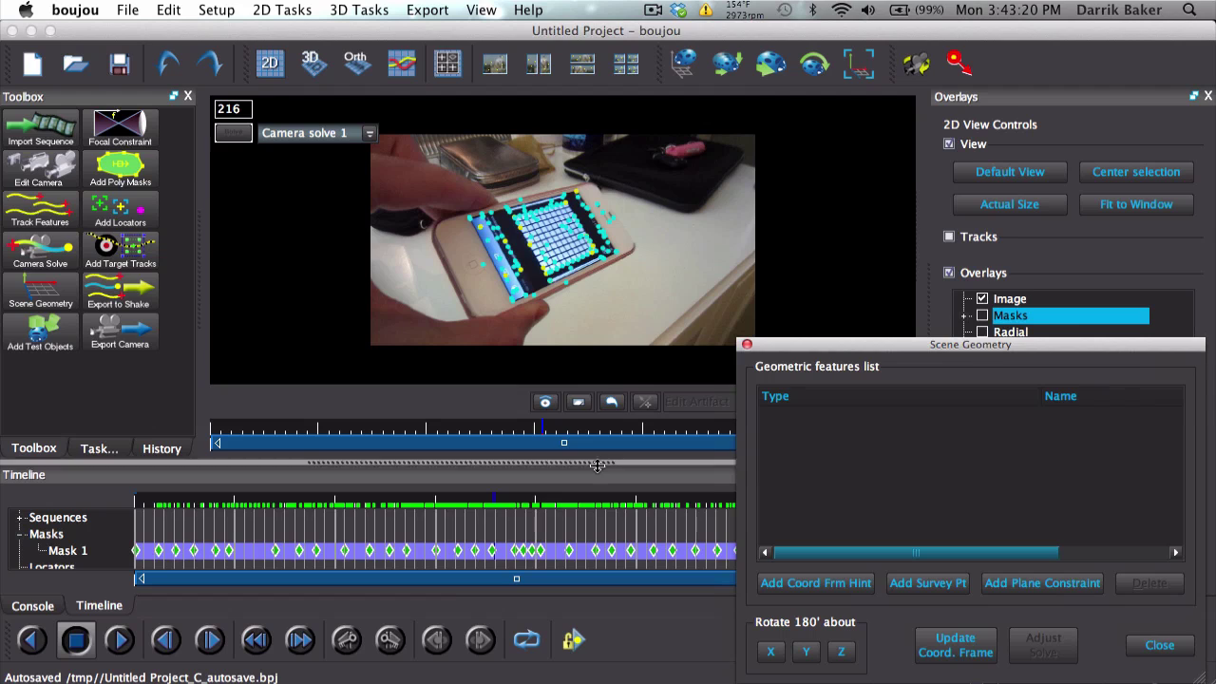
{"action": "left_click_drag", "start_coordinate": [505, 510], "coordinate": [483, 510]}
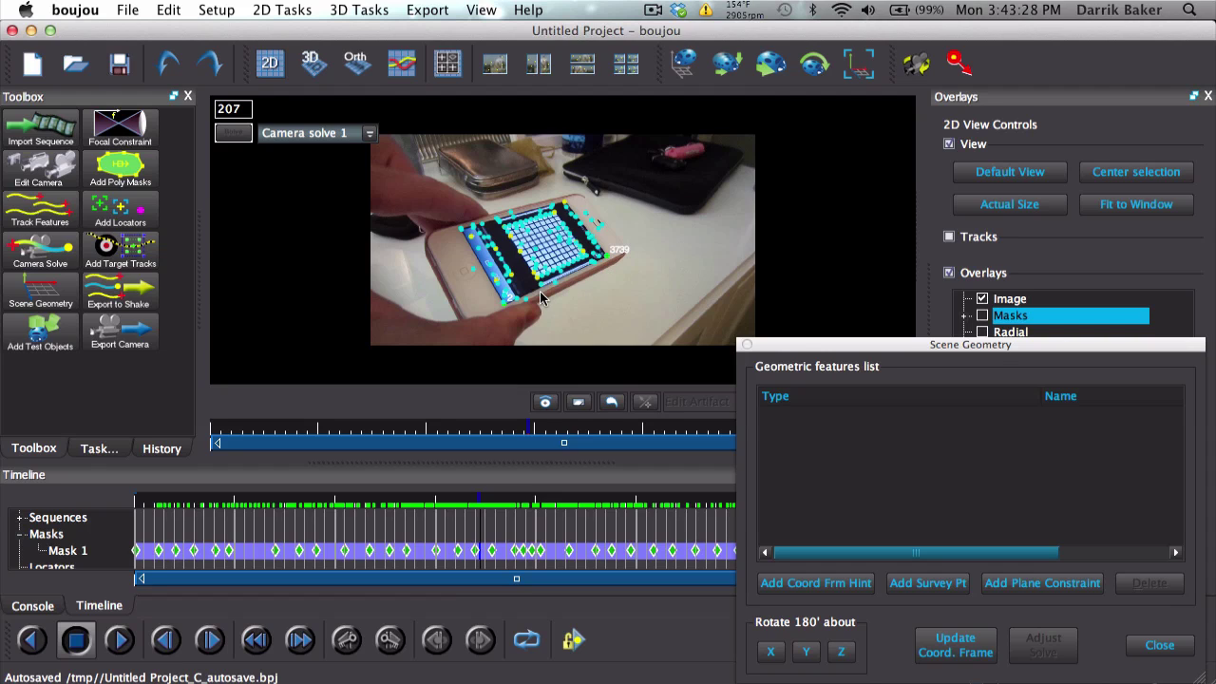
{"action": "left_click_drag", "start_coordinate": [790, 345], "coordinate": [781, 303]}
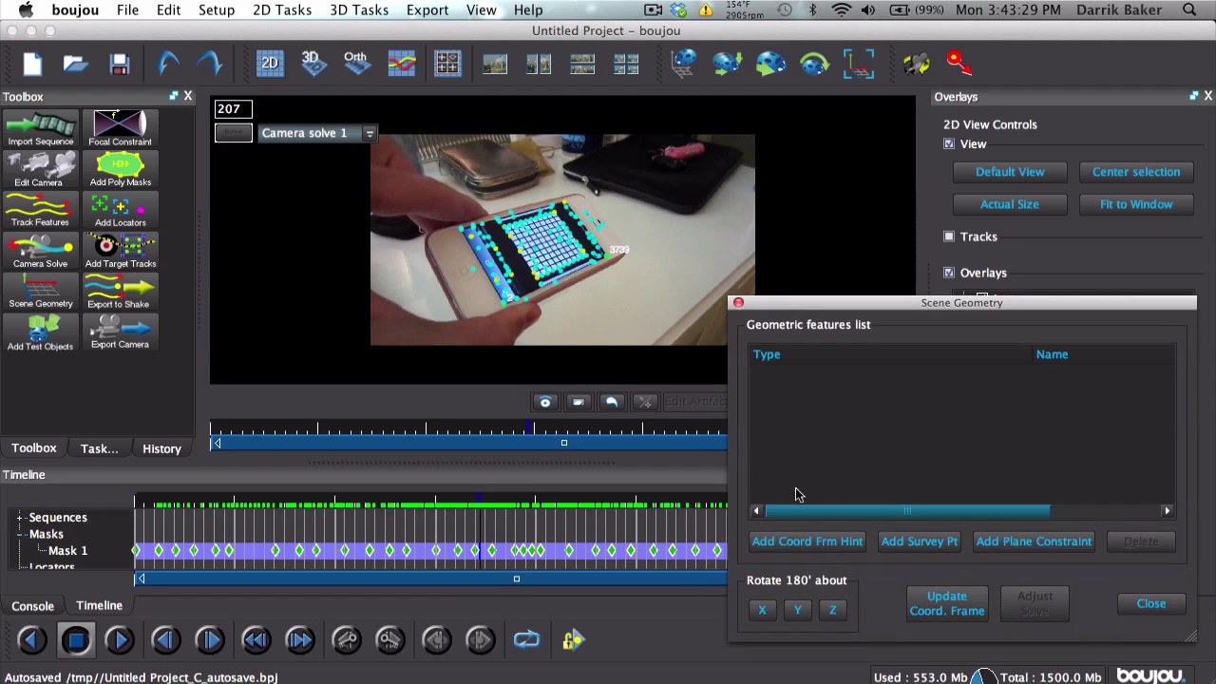
{"action": "left_click", "coordinate": [829, 553]}
{"action": "left_click_drag", "start_coordinate": [1031, 303], "coordinate": [1027, 225]}
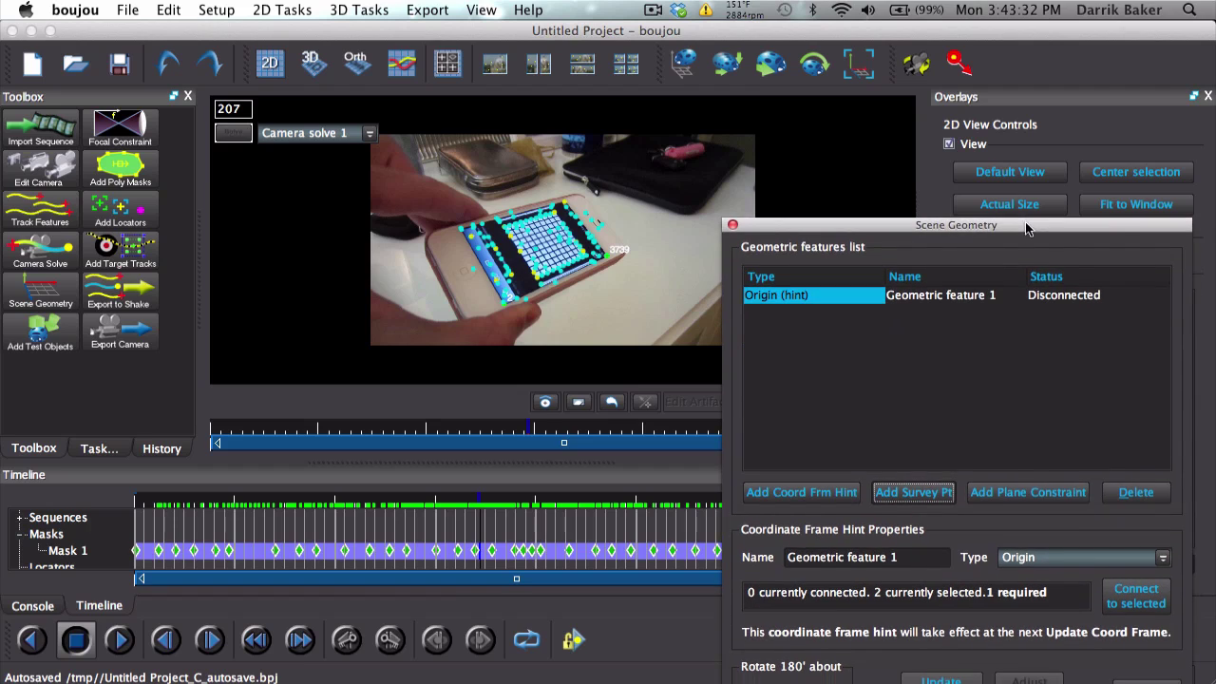
{"action": "left_click", "coordinate": [1064, 557]}
{"action": "left_click", "coordinate": [1054, 437]}
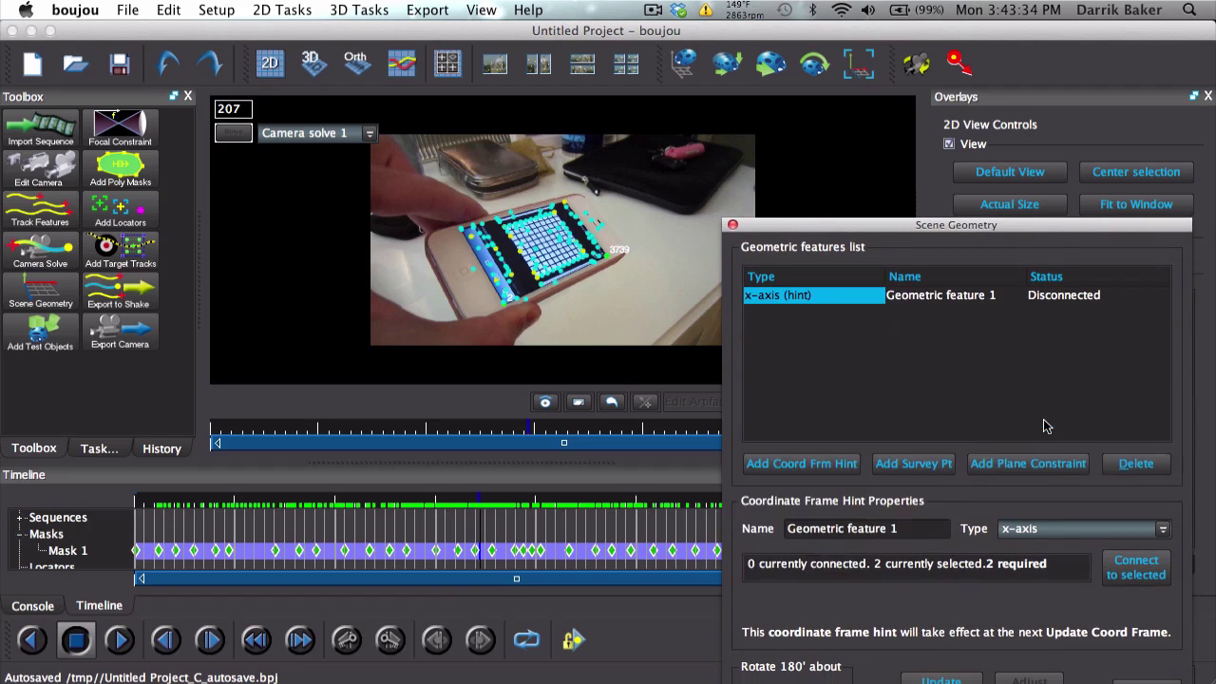
{"action": "left_click", "coordinate": [1130, 597]}
Add a y-axis coordinate frame hint linked to newly selected screen tracks
{"action": "left_click", "coordinate": [551, 314]}
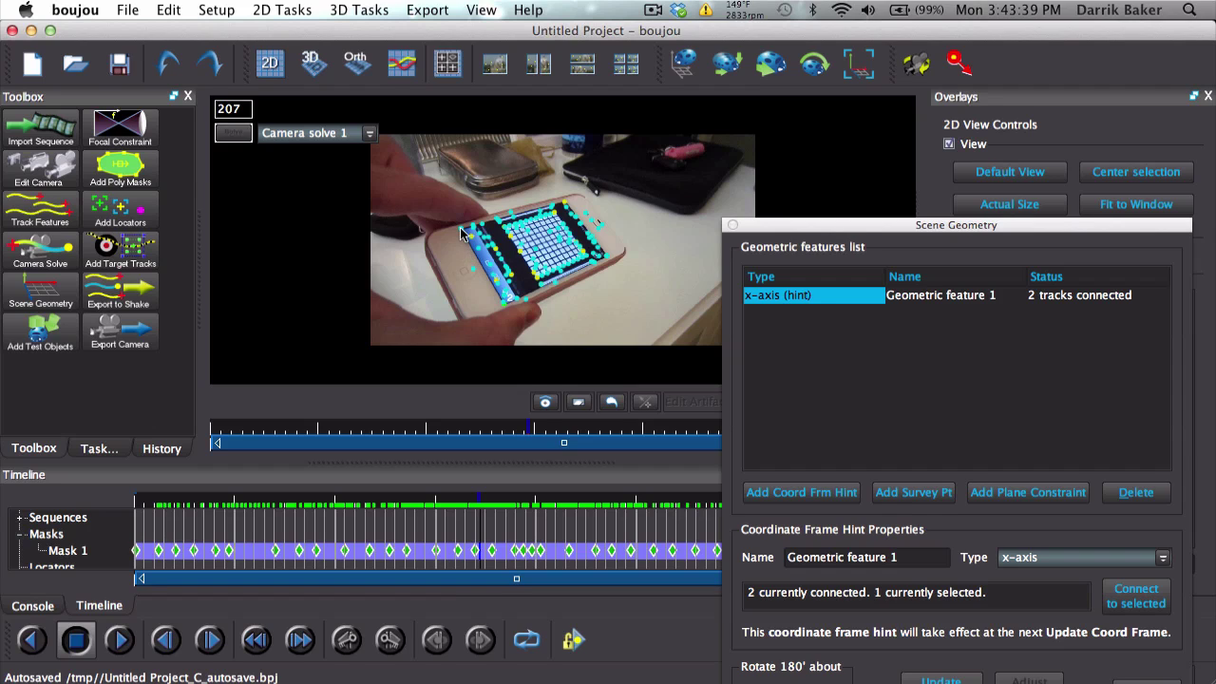
{"action": "left_click", "coordinate": [793, 494]}
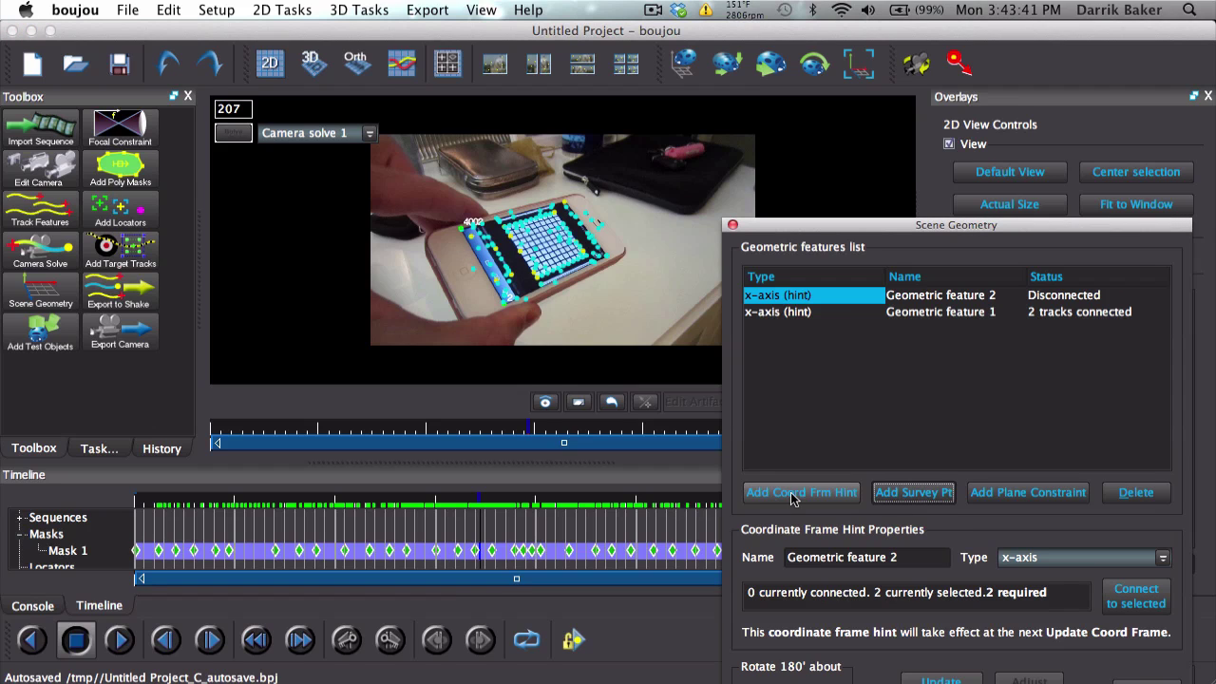
{"action": "left_click", "coordinate": [1033, 558]}
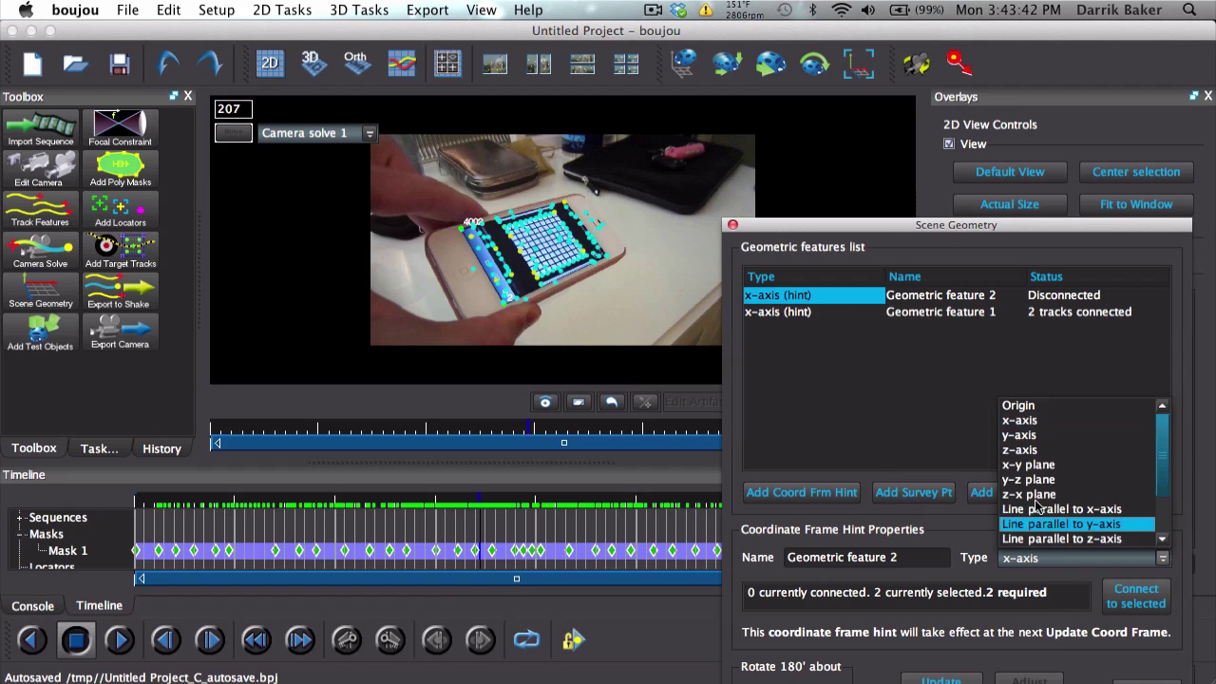
{"action": "left_click", "coordinate": [1040, 437]}
{"action": "left_click", "coordinate": [1142, 615]}
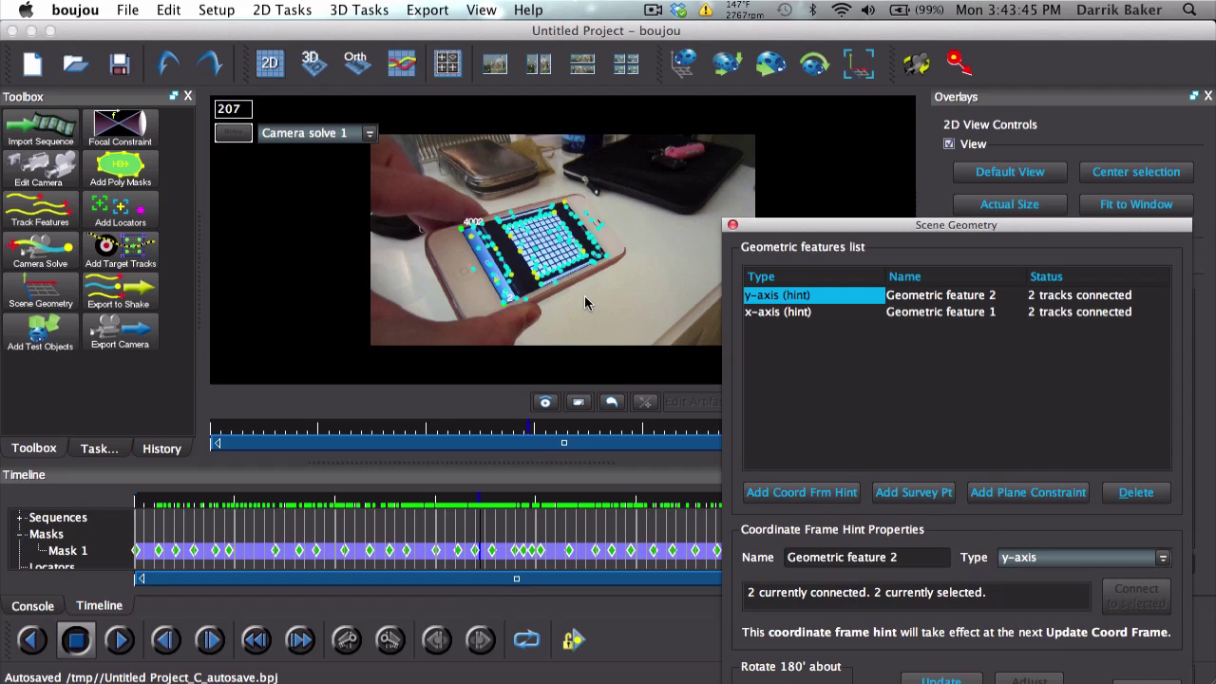
Add an origin hint linked to a single selected screen track
{"action": "left_click", "coordinate": [459, 240]}
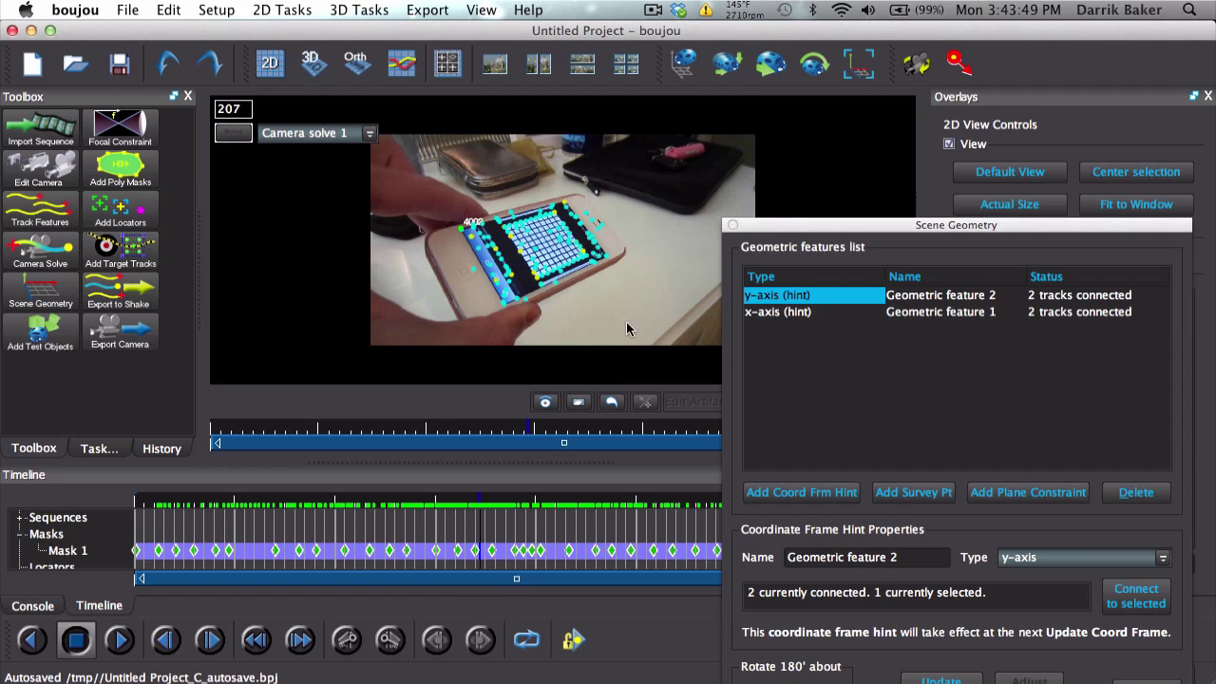
{"action": "left_click", "coordinate": [798, 492]}
{"action": "left_click", "coordinate": [1009, 562]}
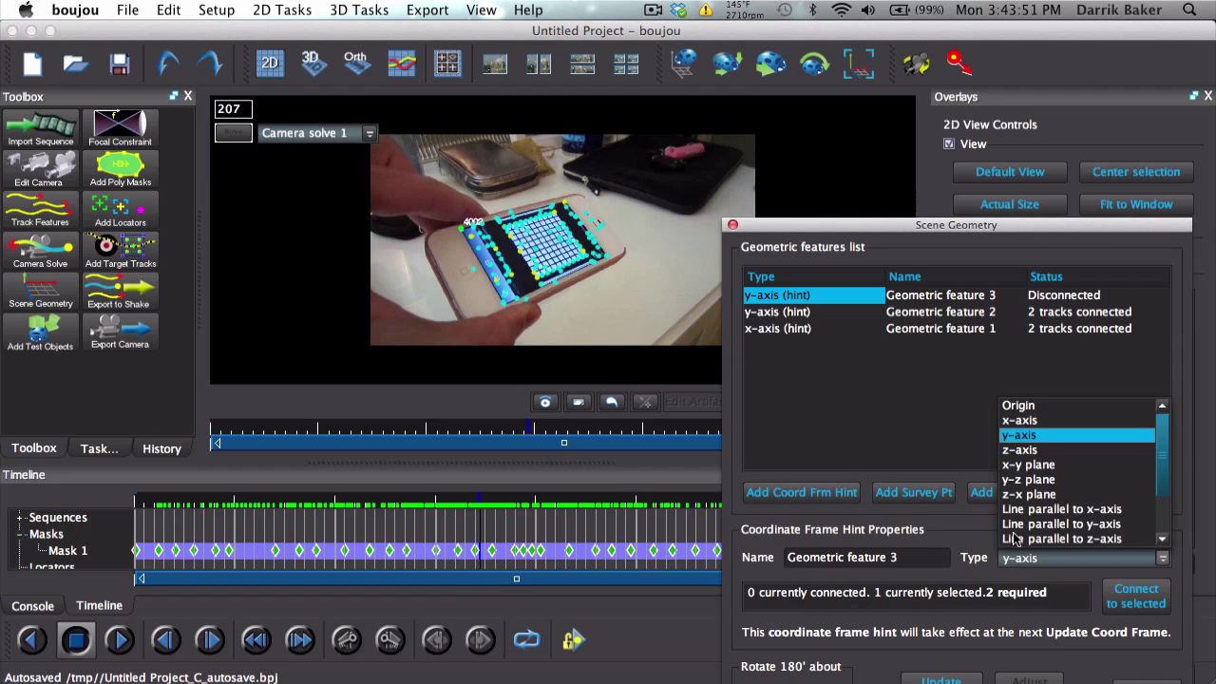
{"action": "left_click", "coordinate": [1018, 406]}
{"action": "left_click", "coordinate": [1130, 596]}
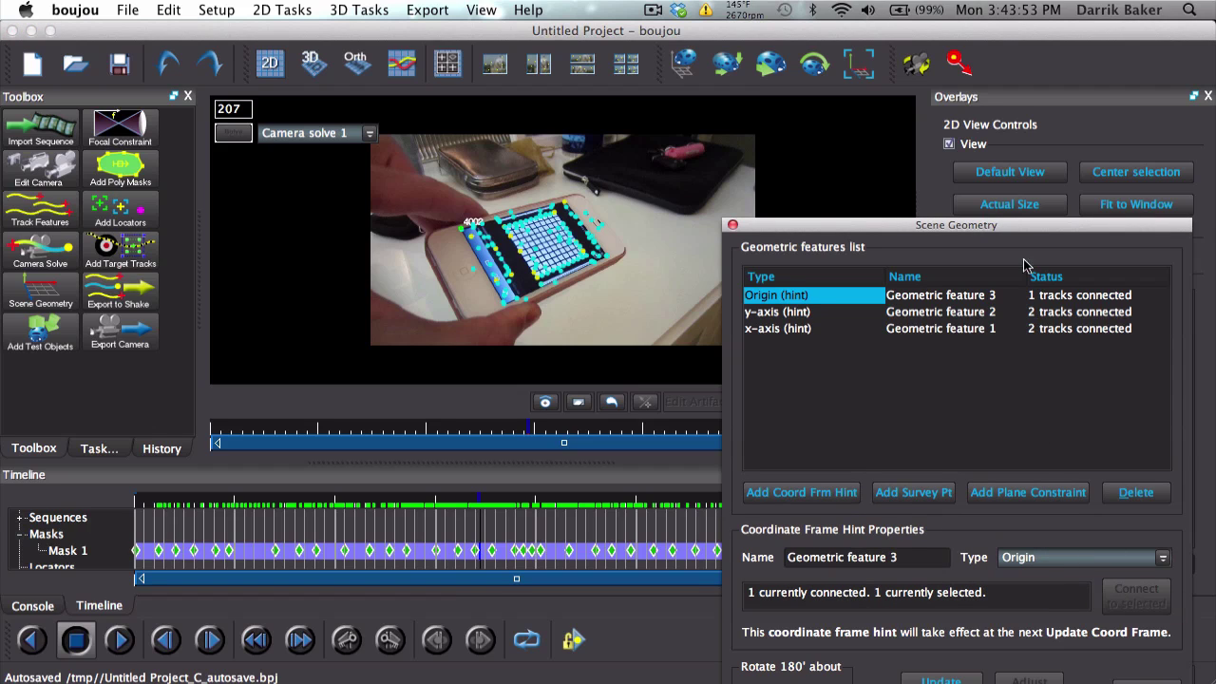
Update the coordinate frame from the three hints and close Scene Geometry
{"action": "left_click_drag", "start_coordinate": [1007, 230], "coordinate": [1014, 115]}
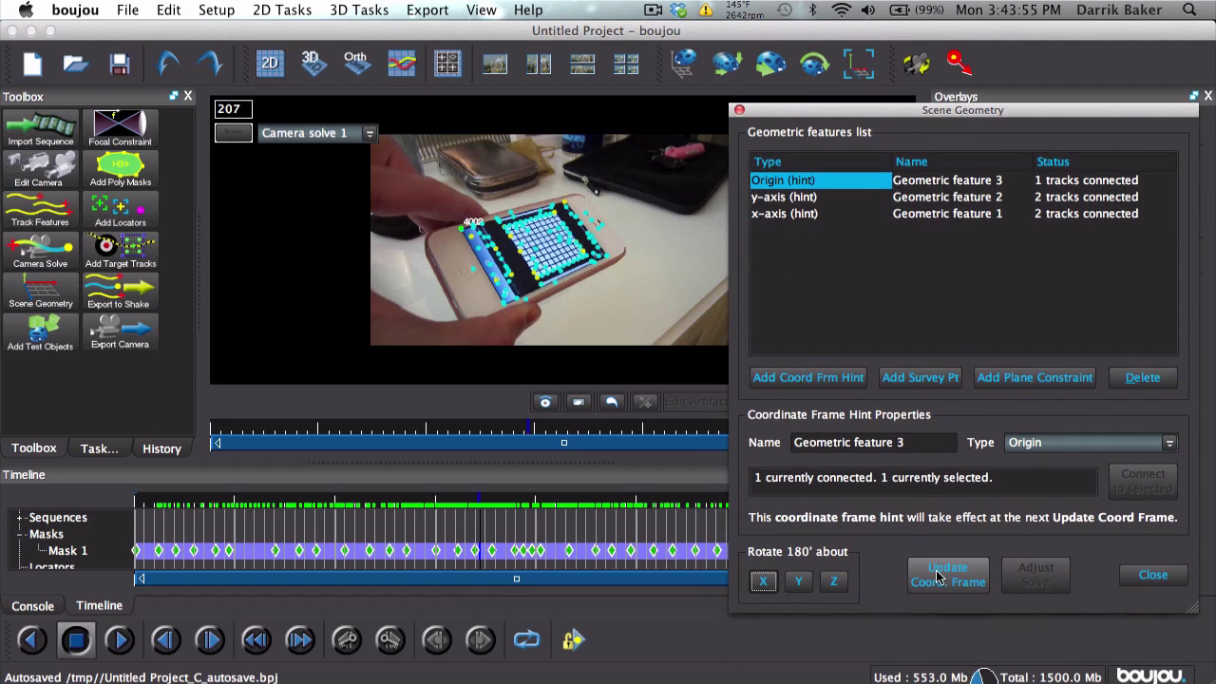
{"action": "left_click", "coordinate": [937, 576]}
{"action": "left_click", "coordinate": [1153, 573]}
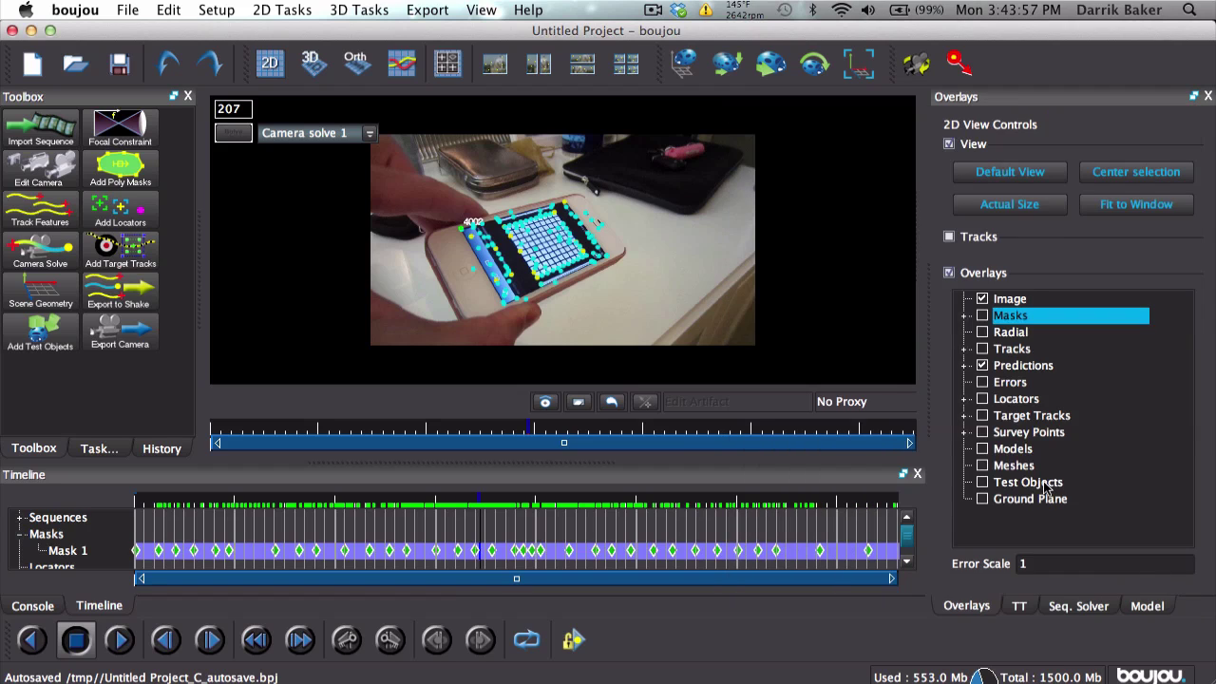
In the 3D view, rotate the solved point cloud upright onto the ground grid
{"action": "left_click", "coordinate": [313, 65]}
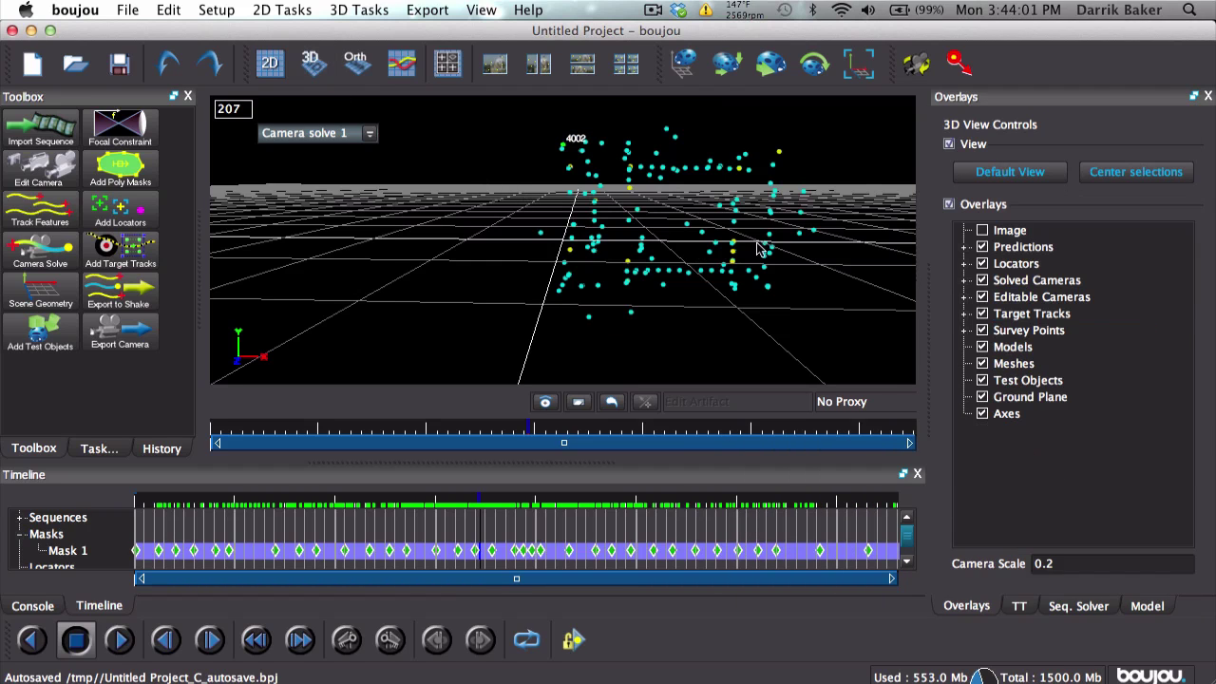
{"action": "mouse_move", "coordinate": [546, 259]}
{"action": "left_mouse_down"}
{"action": "mouse_move", "coordinate": [671, 401]}
{"action": "mouse_move", "coordinate": [690, 342]}
{"action": "mouse_move", "coordinate": [792, 260]}
{"action": "mouse_move", "coordinate": [833, 263]}
{"action": "mouse_move", "coordinate": [847, 301]}
{"action": "mouse_move", "coordinate": [718, 185]}
{"action": "mouse_move", "coordinate": [833, 228]}
{"action": "mouse_move", "coordinate": [822, 290]}
{"action": "mouse_move", "coordinate": [733, 304]}
{"action": "mouse_move", "coordinate": [716, 356]}
{"action": "mouse_move", "coordinate": [634, 272]}
{"action": "mouse_move", "coordinate": [554, 244]}
{"action": "mouse_move", "coordinate": [488, 274]}
{"action": "mouse_move", "coordinate": [477, 298]}
{"action": "mouse_move", "coordinate": [510, 374]}
{"action": "mouse_move", "coordinate": [556, 370]}
{"action": "mouse_move", "coordinate": [608, 320]}
{"action": "mouse_move", "coordinate": [624, 332]}
{"action": "left_mouse_up"}
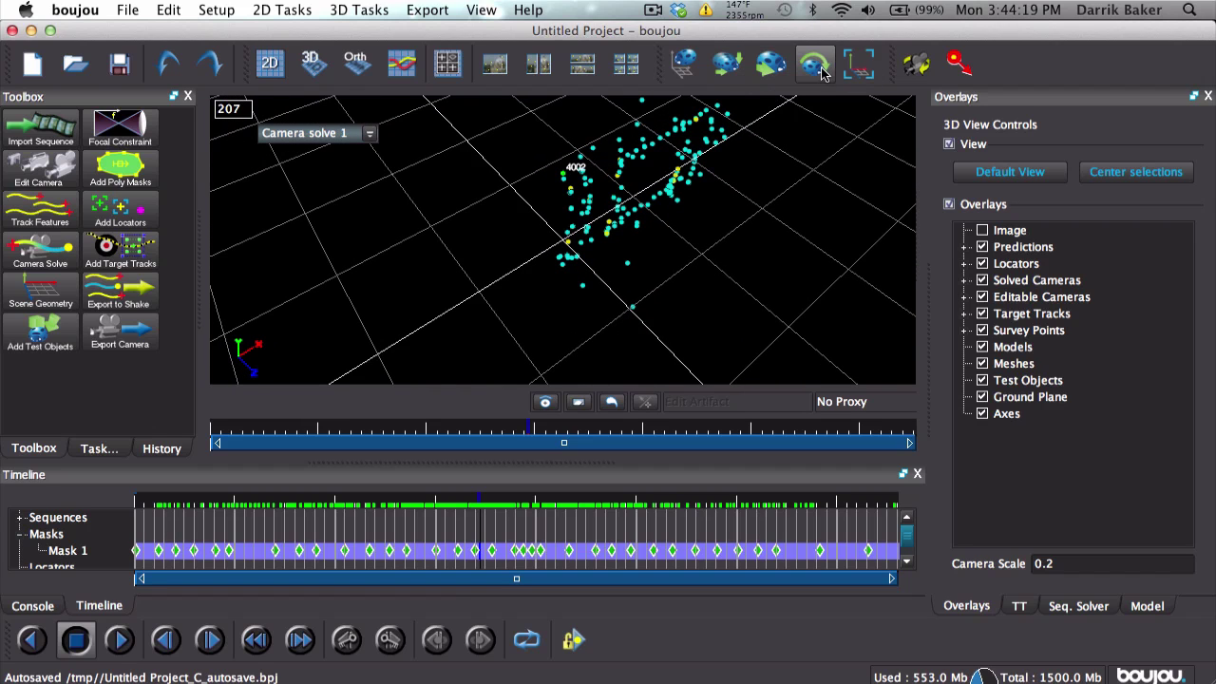
{"action": "mouse_move", "coordinate": [744, 239]}
{"action": "left_mouse_down"}
{"action": "mouse_move", "coordinate": [755, 202]}
{"action": "mouse_move", "coordinate": [769, 200]}
{"action": "left_mouse_up"}
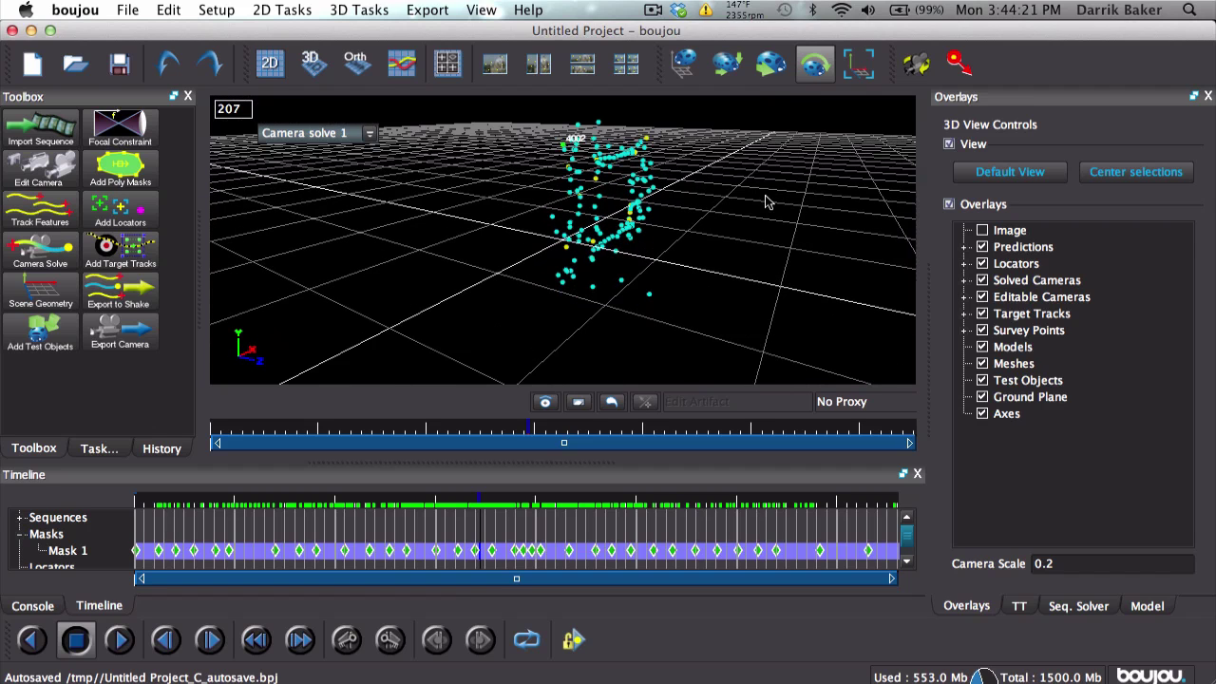
{"action": "left_click", "coordinate": [684, 68]}
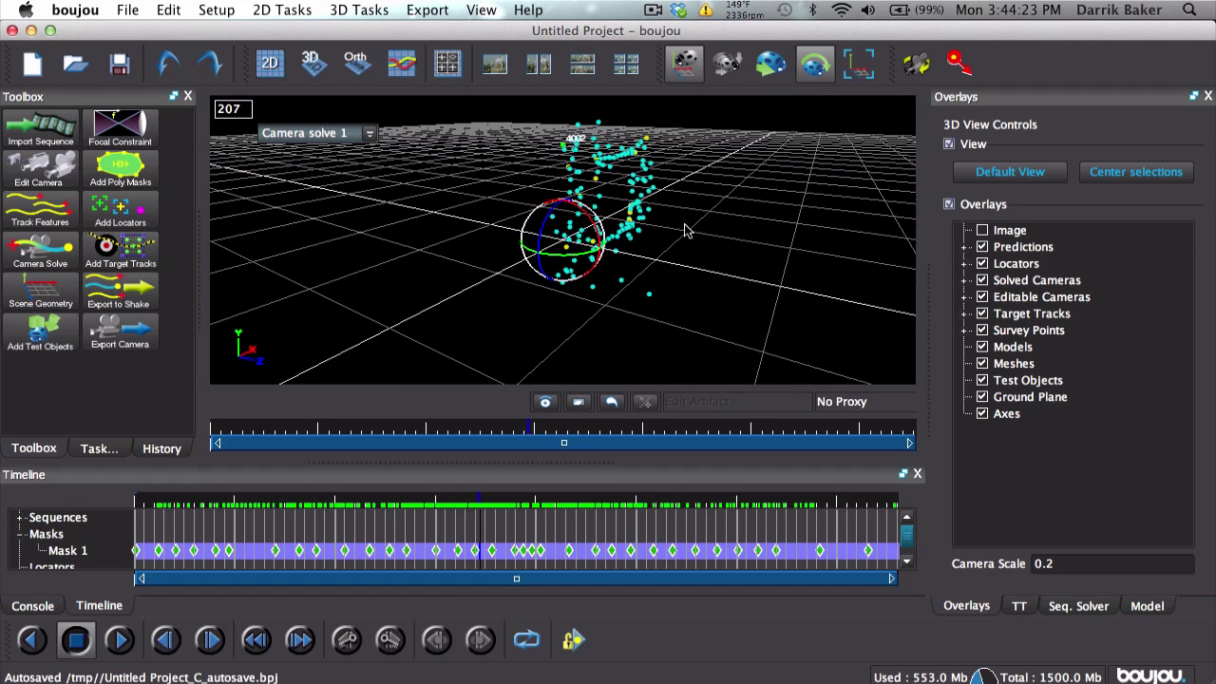
{"action": "mouse_move", "coordinate": [591, 222]}
{"action": "left_mouse_down"}
{"action": "mouse_move", "coordinate": [523, 202]}
{"action": "mouse_move", "coordinate": [689, 236]}
{"action": "mouse_move", "coordinate": [673, 240]}
{"action": "left_mouse_up"}
{"action": "left_click_drag", "start_coordinate": [592, 222], "coordinate": [636, 244]}
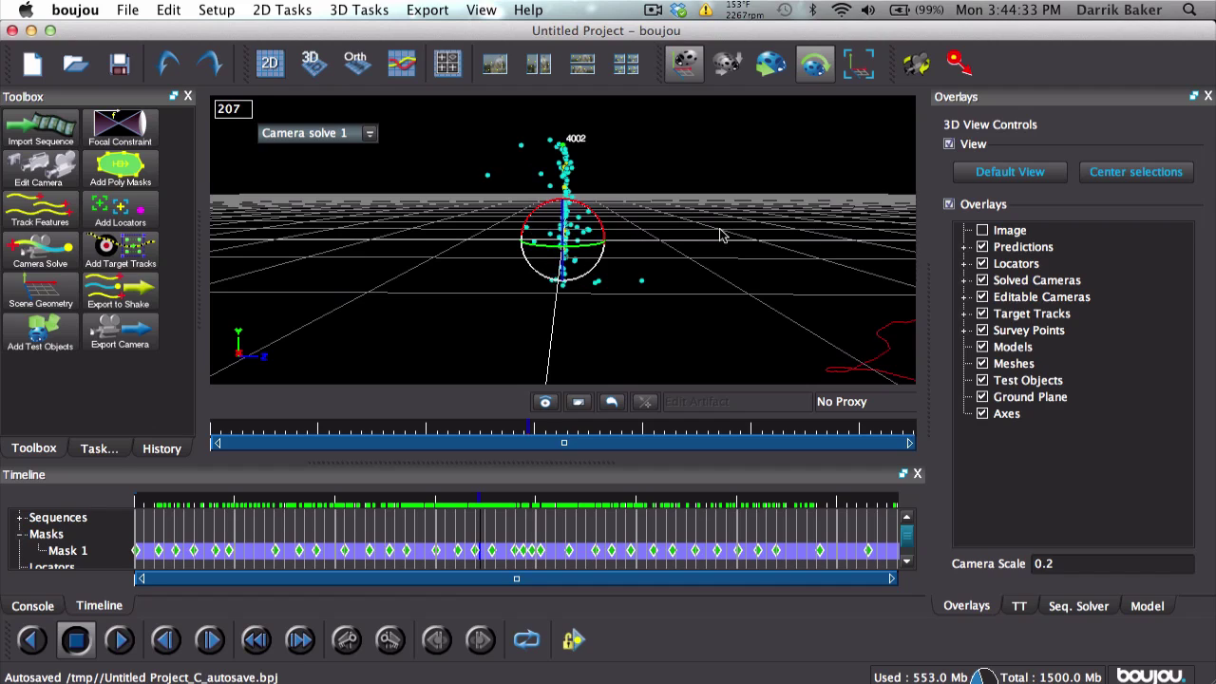
{"action": "mouse_move", "coordinate": [720, 235]}
{"action": "left_mouse_down"}
{"action": "mouse_move", "coordinate": [530, 211]}
{"action": "mouse_move", "coordinate": [391, 279]}
{"action": "mouse_move", "coordinate": [727, 238]}
{"action": "mouse_move", "coordinate": [796, 248]}
{"action": "left_mouse_up"}
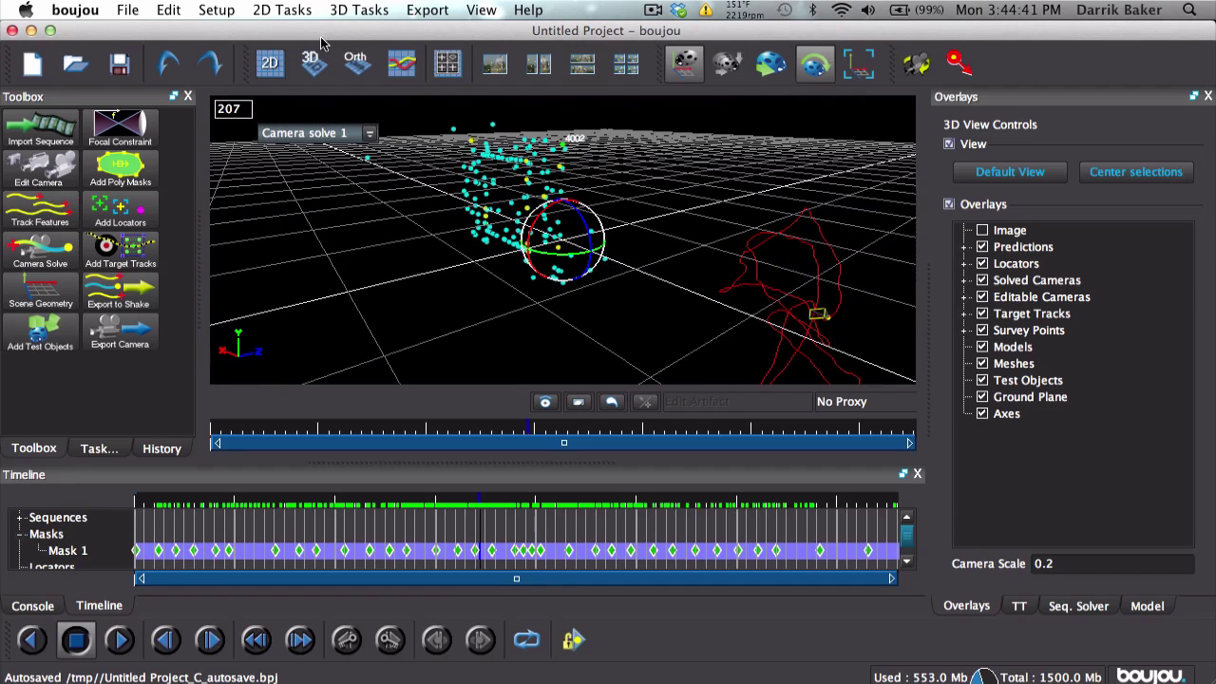
Return to the 2D view and flag track point 4002 and another screen point for export
{"action": "left_click", "coordinate": [269, 63]}
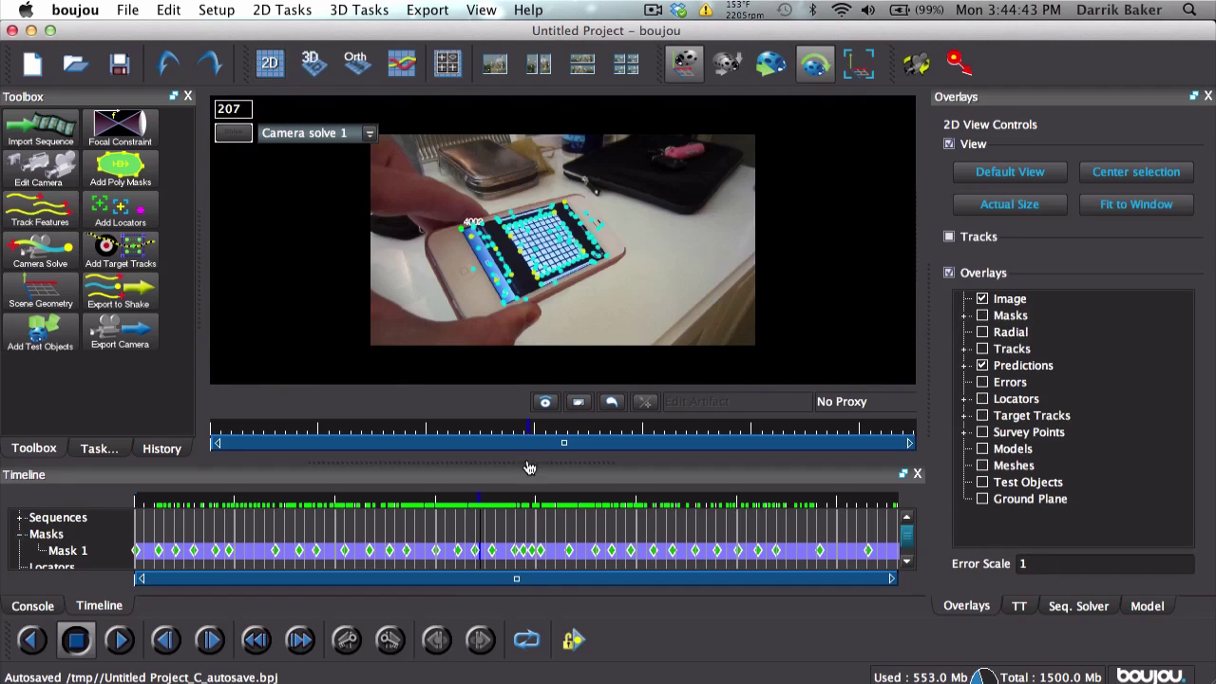
{"action": "left_click_drag", "start_coordinate": [477, 509], "coordinate": [483, 510]}
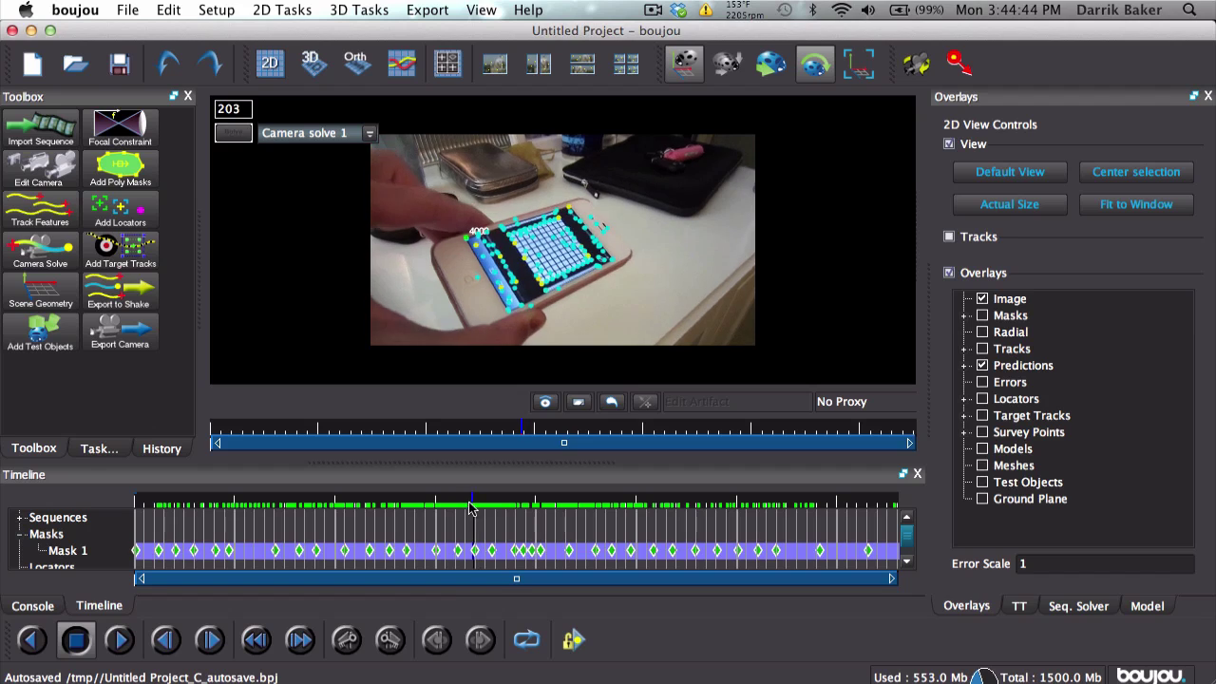
{"action": "right_click", "coordinate": [462, 228]}
{"action": "left_click", "coordinate": [519, 302]}
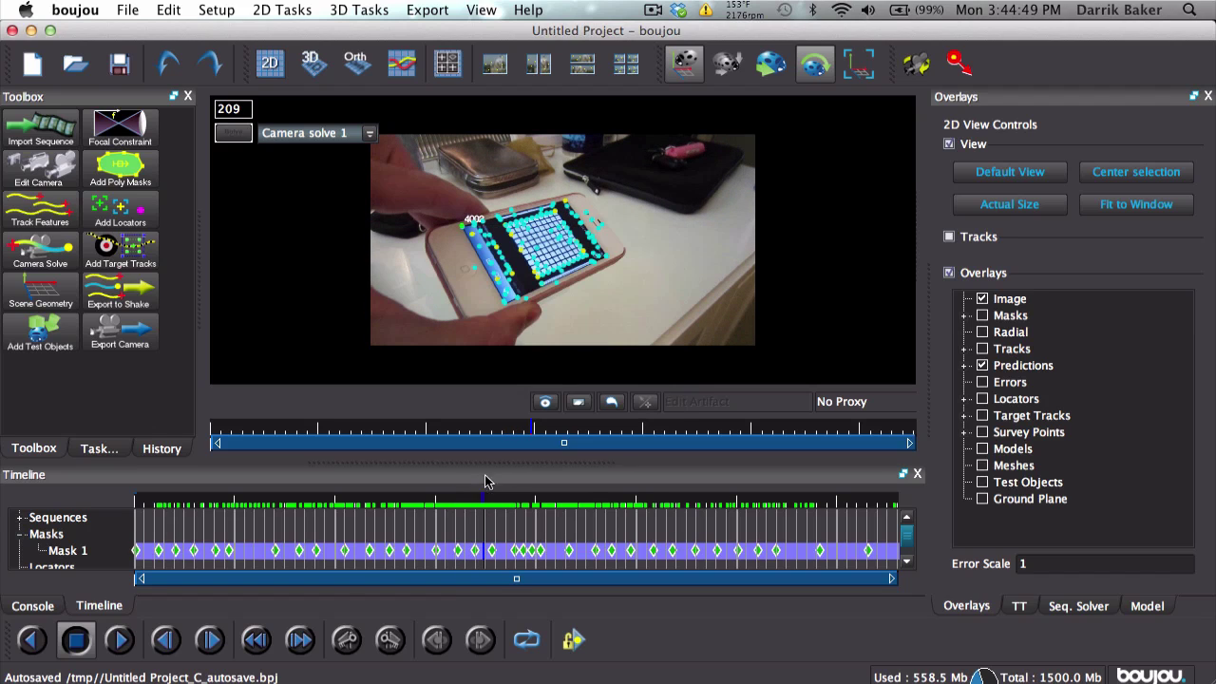
{"action": "right_click", "coordinate": [508, 306]}
{"action": "left_click", "coordinate": [557, 376]}
Flag two more phone-screen track points for export at later frames
{"action": "right_click", "coordinate": [550, 235]}
{"action": "left_click", "coordinate": [598, 305]}
{"action": "mouse_move", "coordinate": [517, 501]}
{"action": "left_mouse_down"}
{"action": "mouse_move", "coordinate": [599, 501]}
{"action": "mouse_move", "coordinate": [554, 475]}
{"action": "left_mouse_up"}
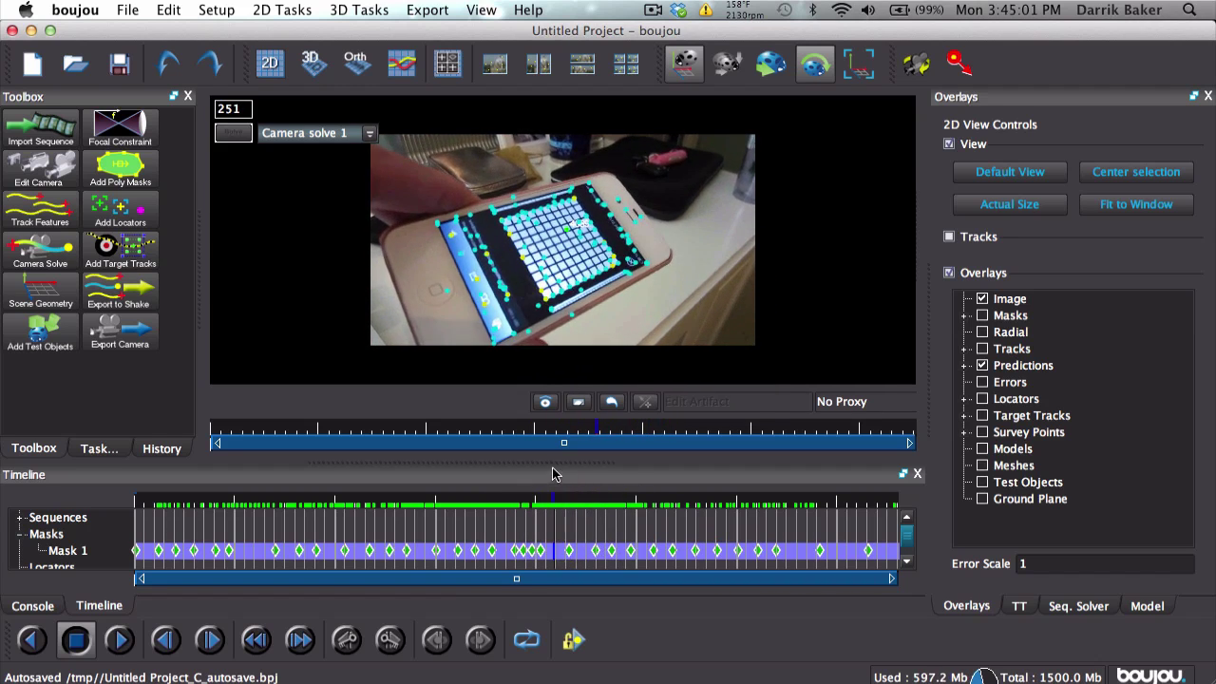
{"action": "right_click", "coordinate": [546, 264]}
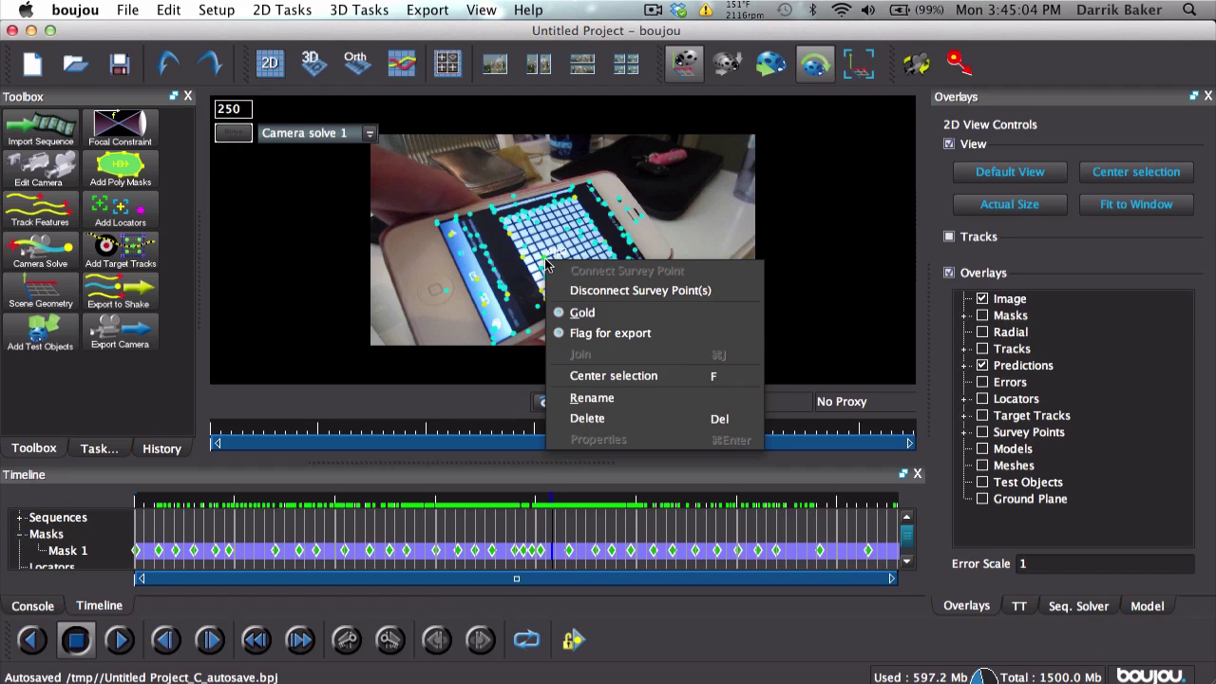
{"action": "left_click", "coordinate": [598, 329]}
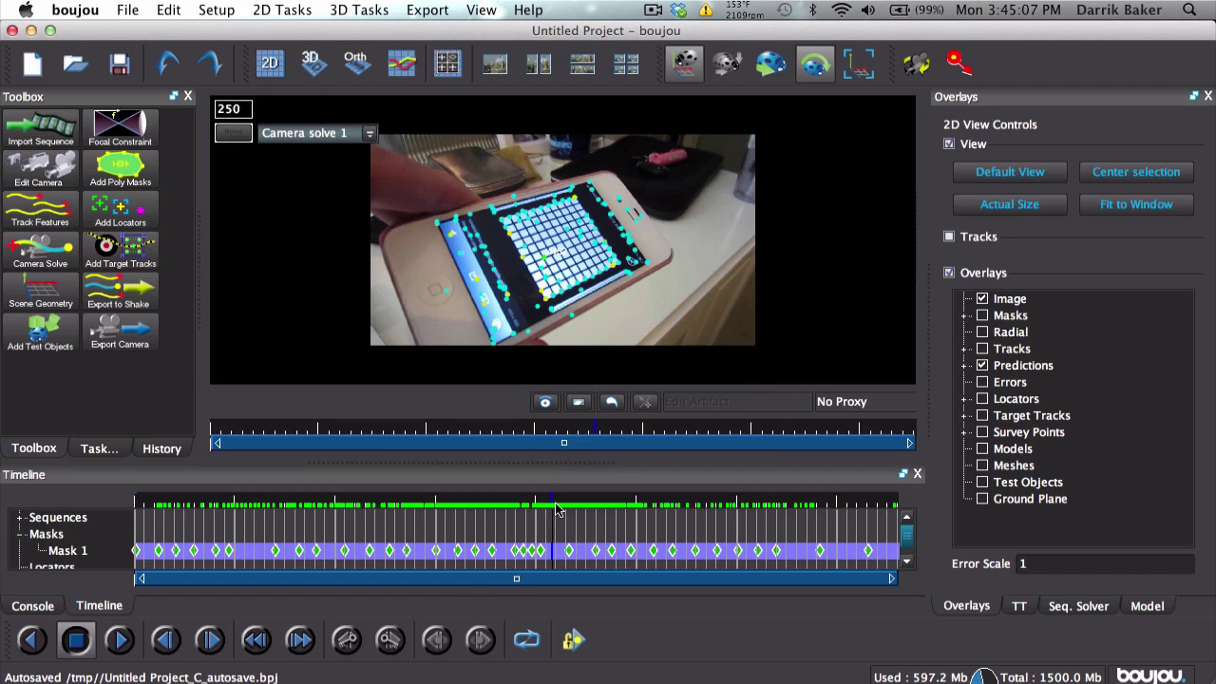
{"action": "mouse_move", "coordinate": [555, 510]}
{"action": "left_mouse_down"}
{"action": "mouse_move", "coordinate": [780, 511]}
{"action": "mouse_move", "coordinate": [468, 448]}
{"action": "mouse_move", "coordinate": [295, 437]}
{"action": "left_mouse_up"}
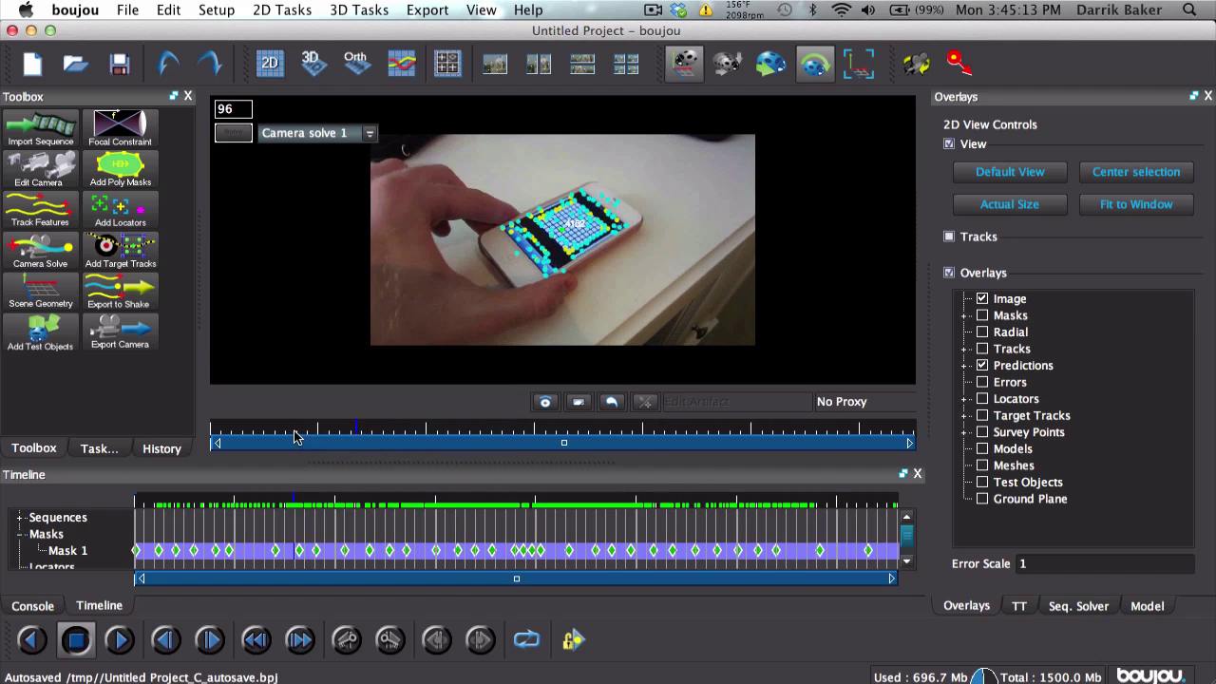
Start a camera solve export using the After Effects (Maya) format
{"action": "left_click", "coordinate": [415, 9]}
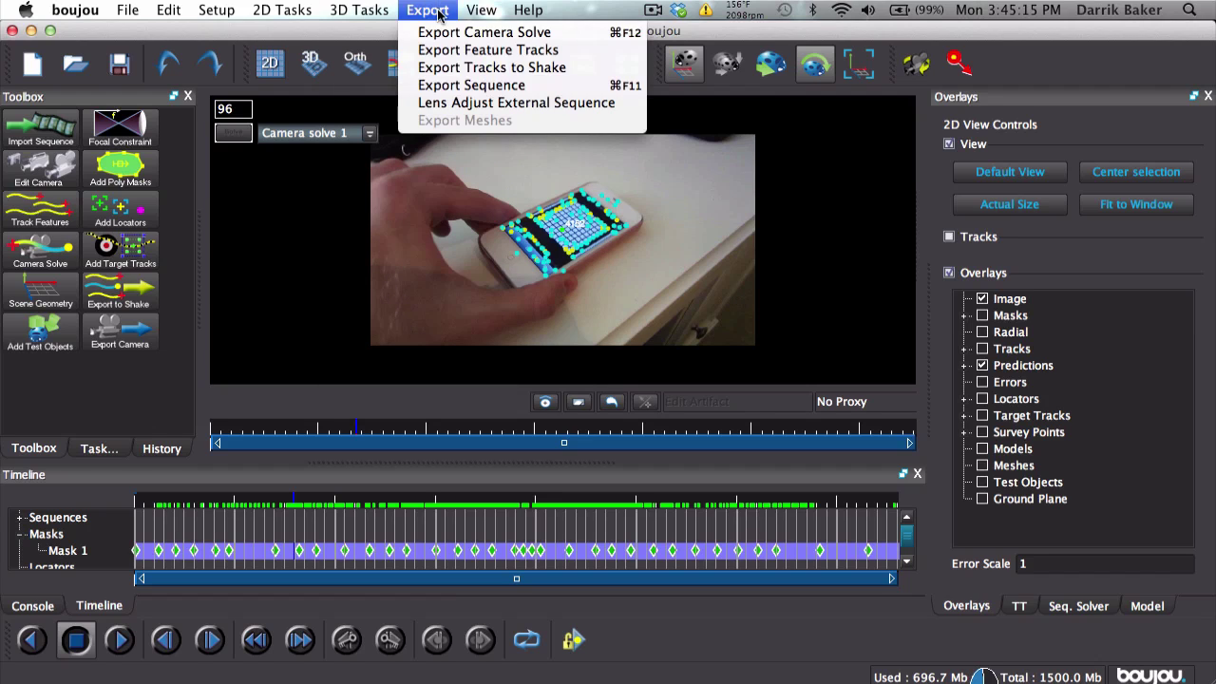
{"action": "left_click", "coordinate": [448, 35]}
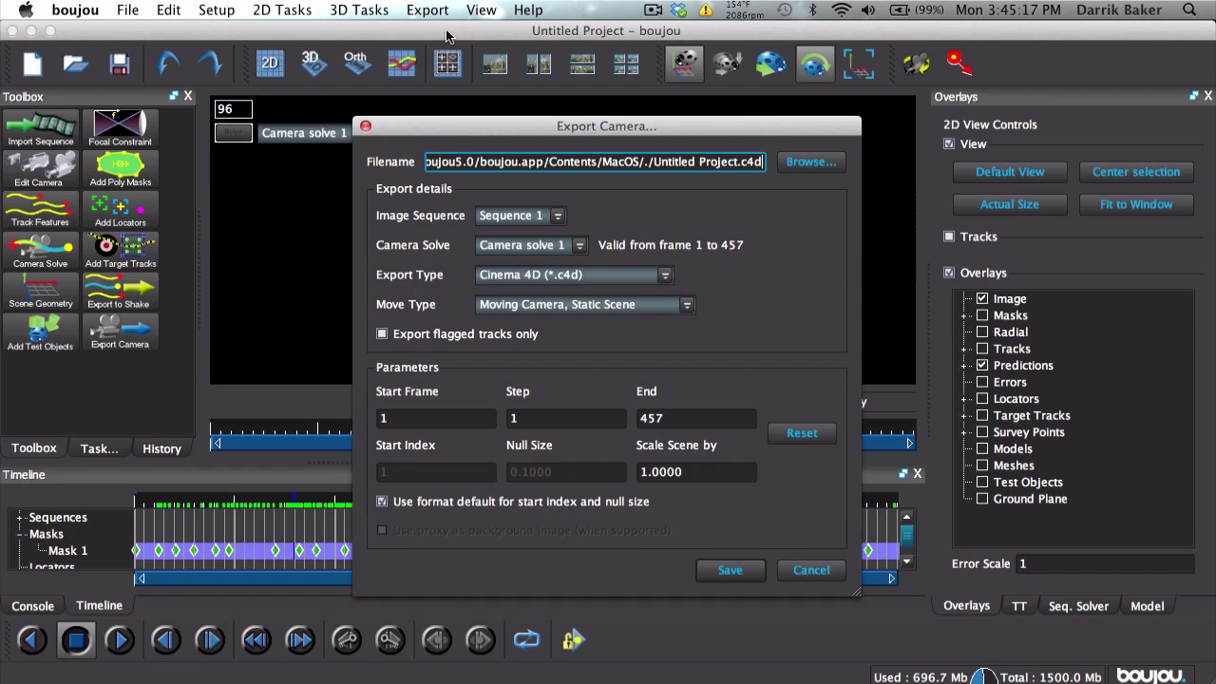
{"action": "left_click", "coordinate": [596, 275]}
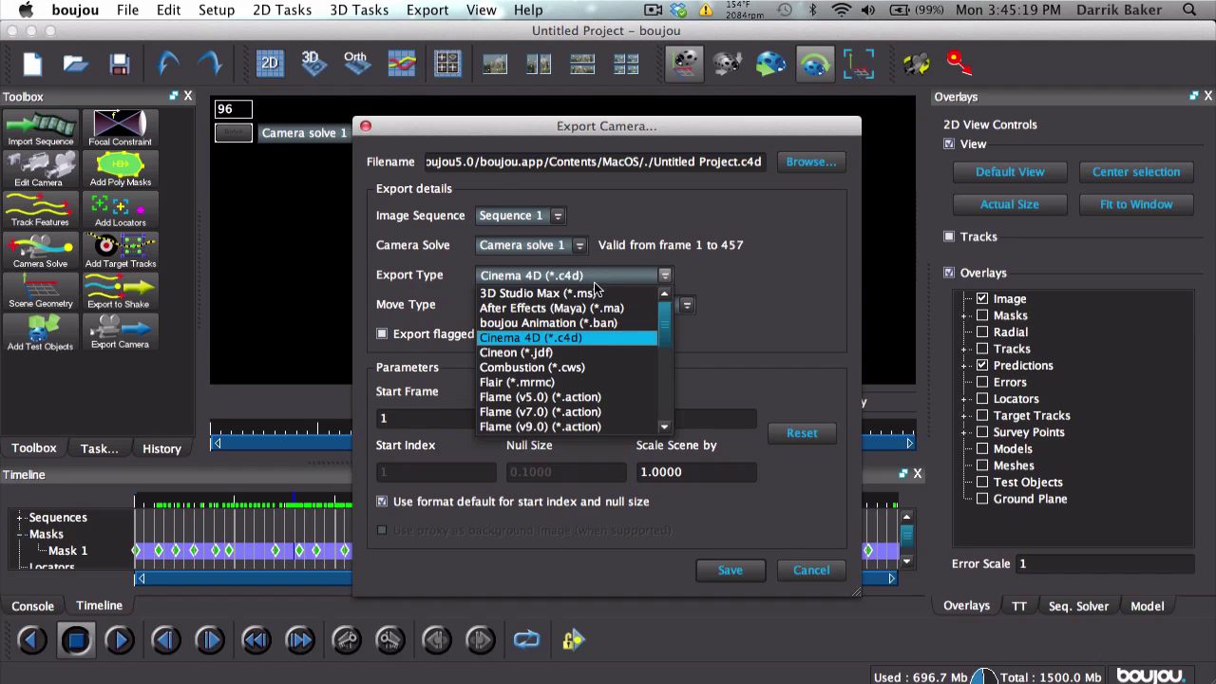
{"action": "left_click", "coordinate": [551, 308]}
Set the export file to SCENE_SOLVED in Desktop/TUTORIAL_HOLOGRAM
{"action": "left_click", "coordinate": [808, 165]}
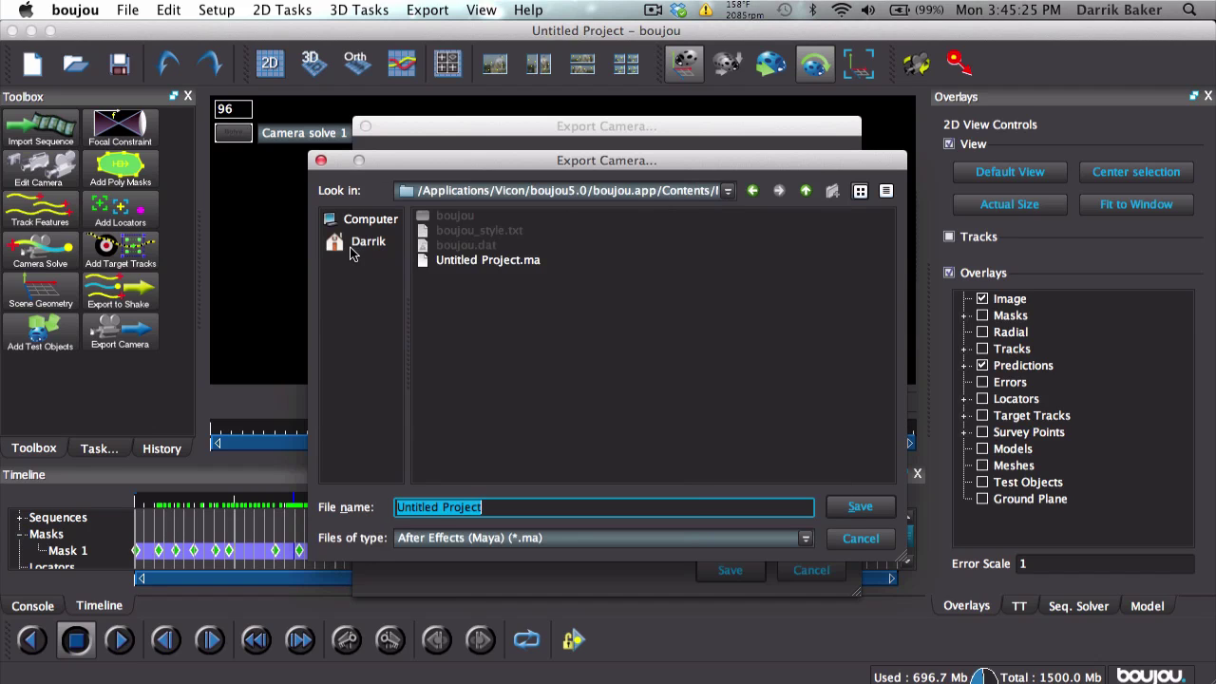
{"action": "left_click", "coordinate": [365, 243]}
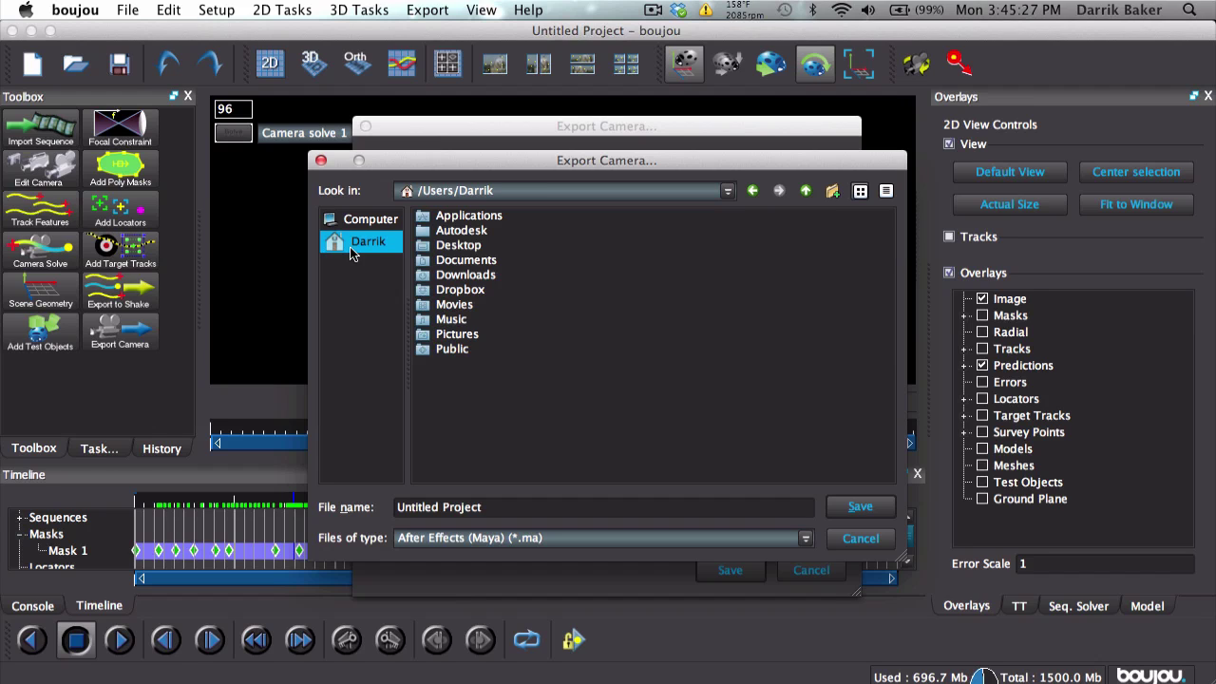
{"action": "double_click", "coordinate": [449, 249]}
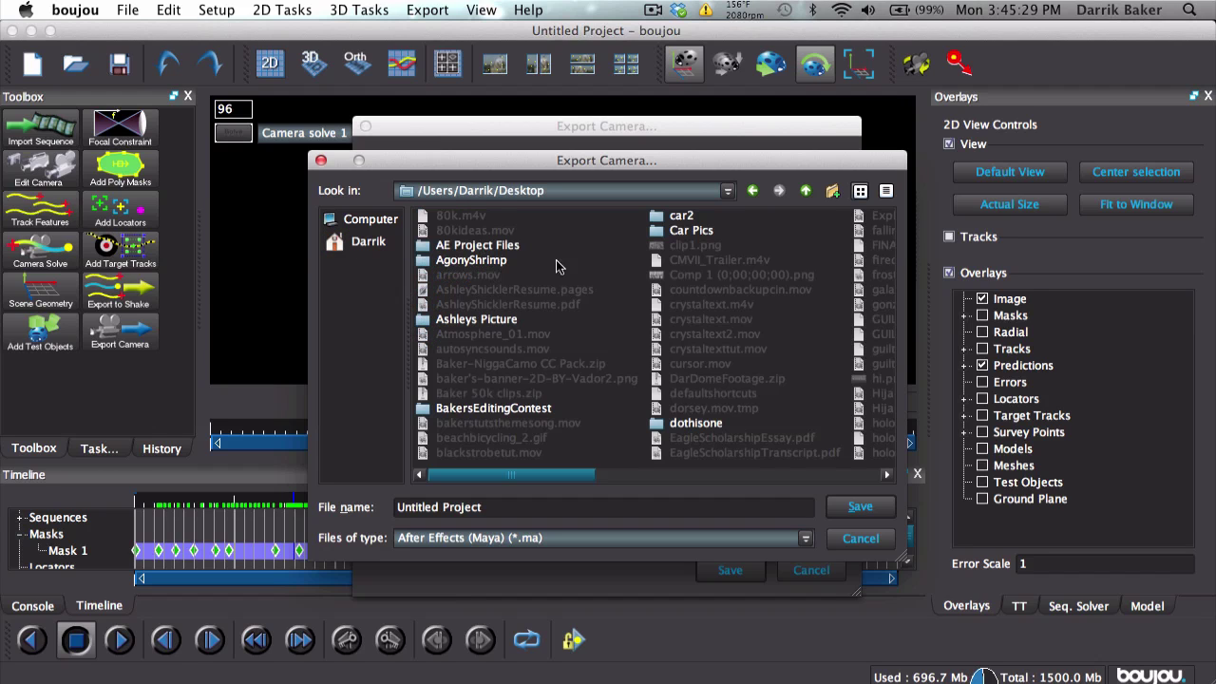
{"action": "left_click_drag", "start_coordinate": [558, 474], "coordinate": [771, 475]}
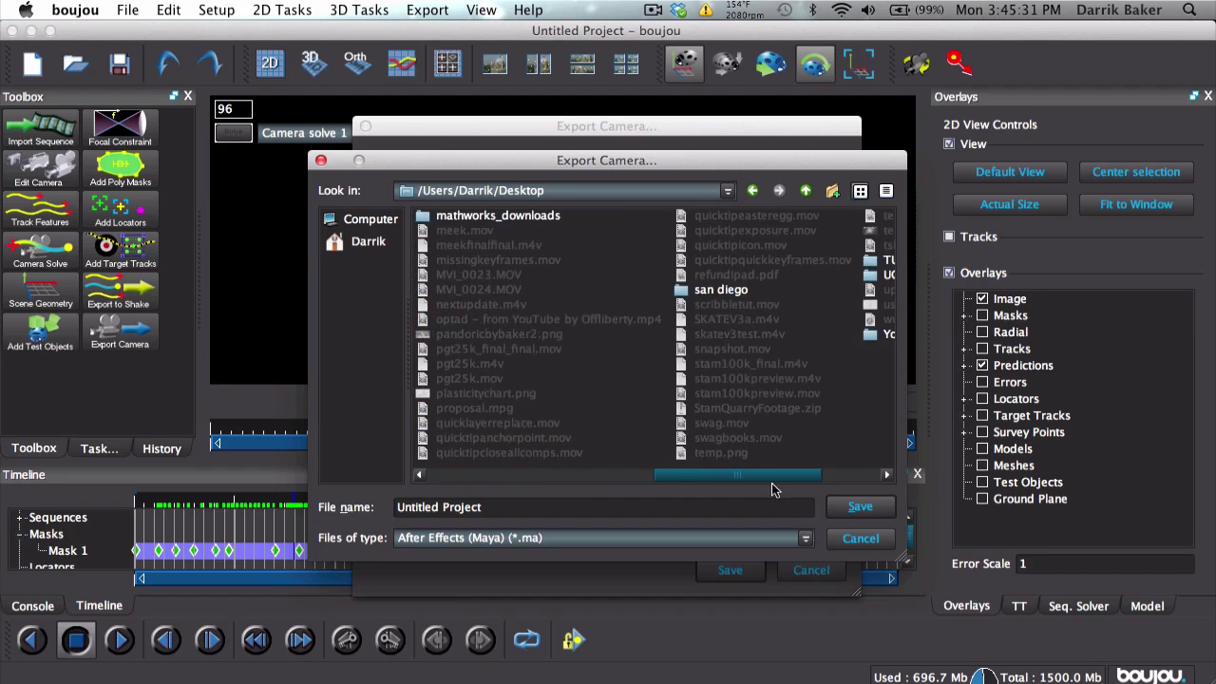
{"action": "double_click", "coordinate": [686, 260]}
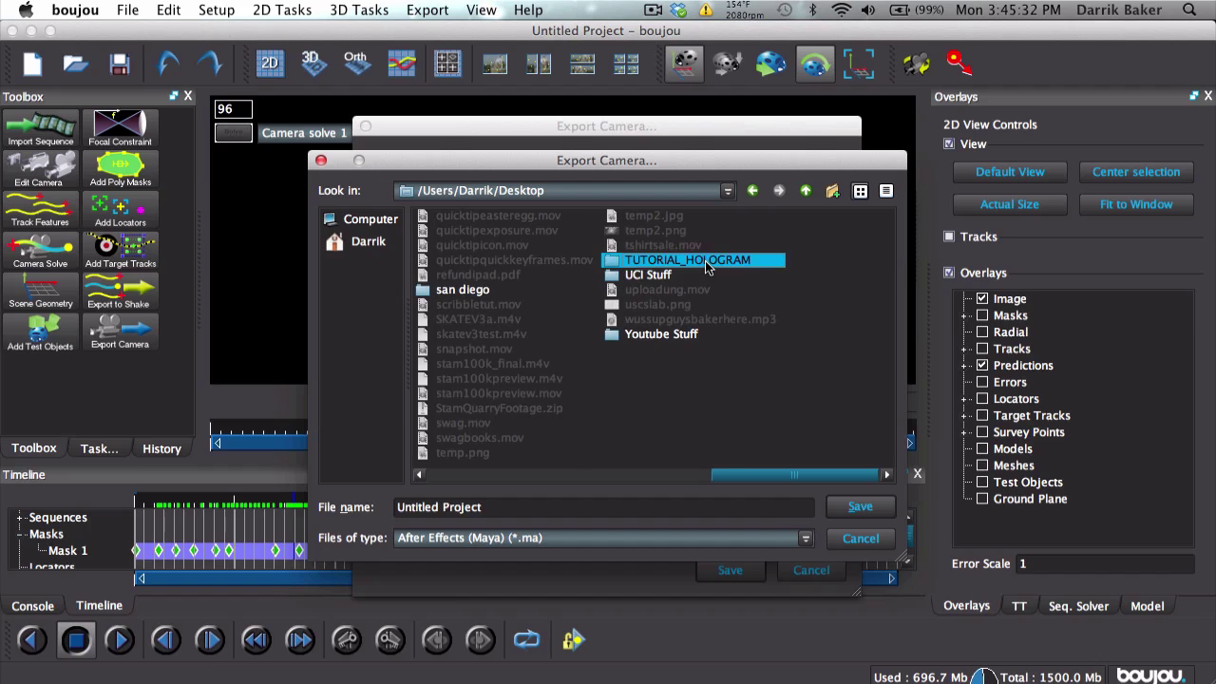
{"action": "triple_click", "coordinate": [499, 510]}
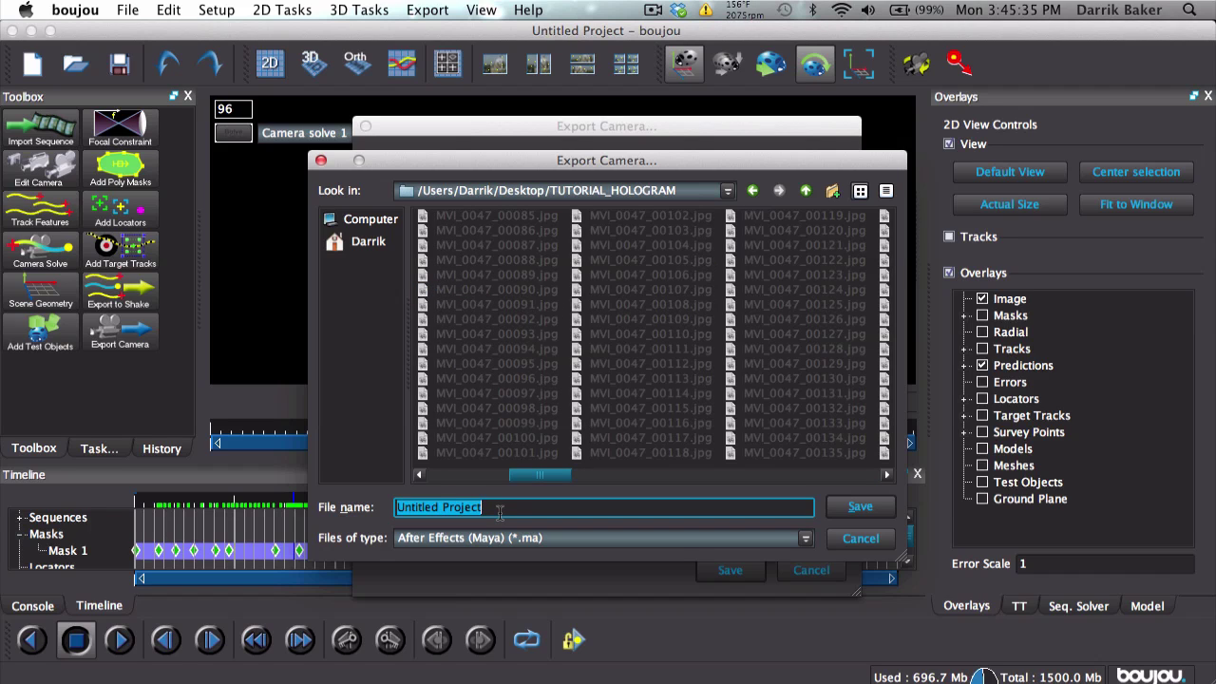
{"action": "type", "text": "SCENE_SOLVED"}
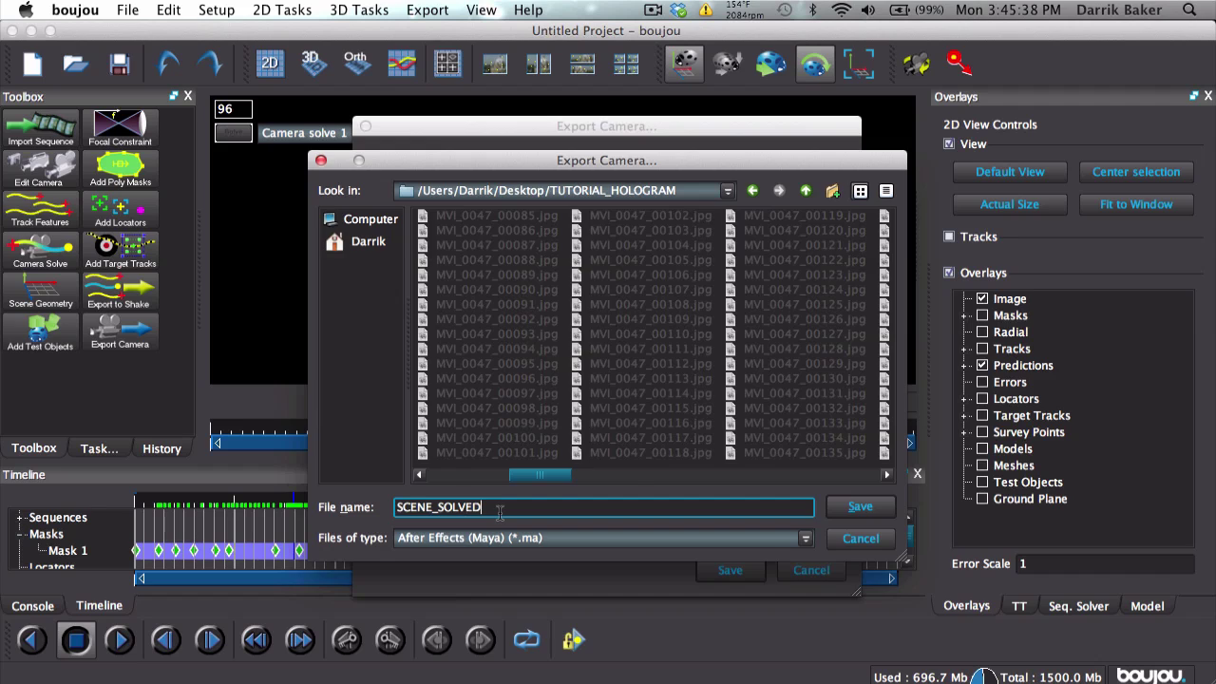
{"action": "key", "text": "Return"}
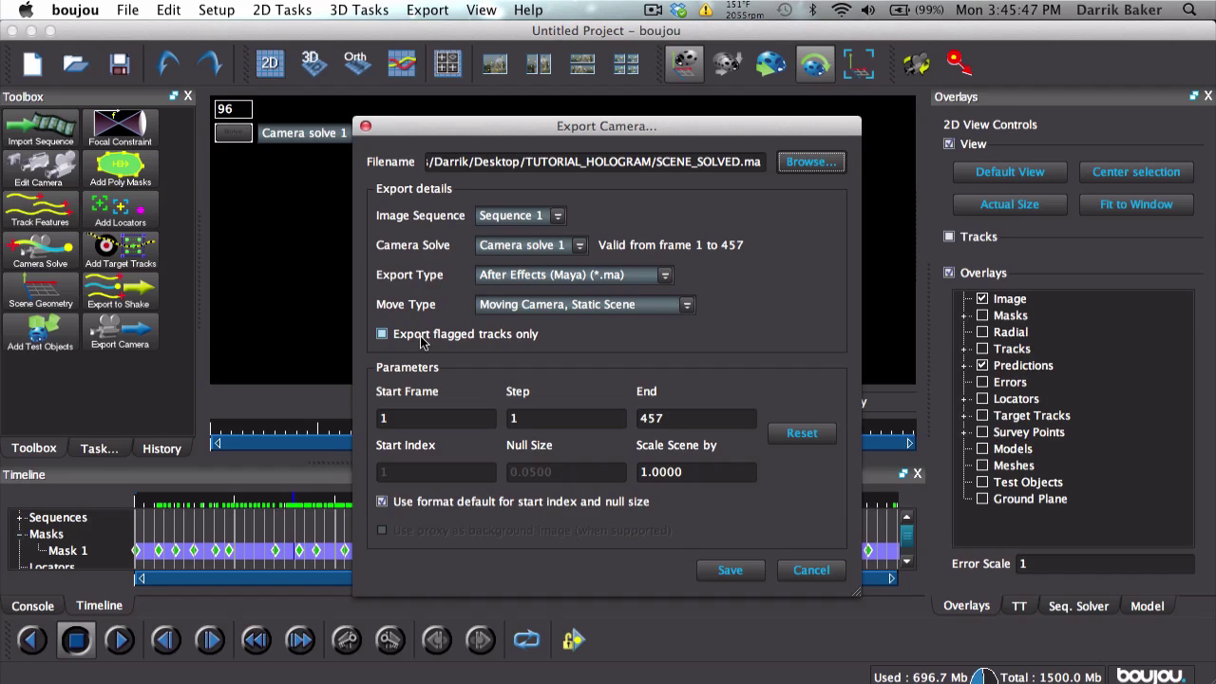
Export flagged tracks only with a scene scale of 1000
{"action": "left_click", "coordinate": [421, 338]}
{"action": "left_click", "coordinate": [713, 483]}
{"action": "triple_click", "coordinate": [712, 482]}
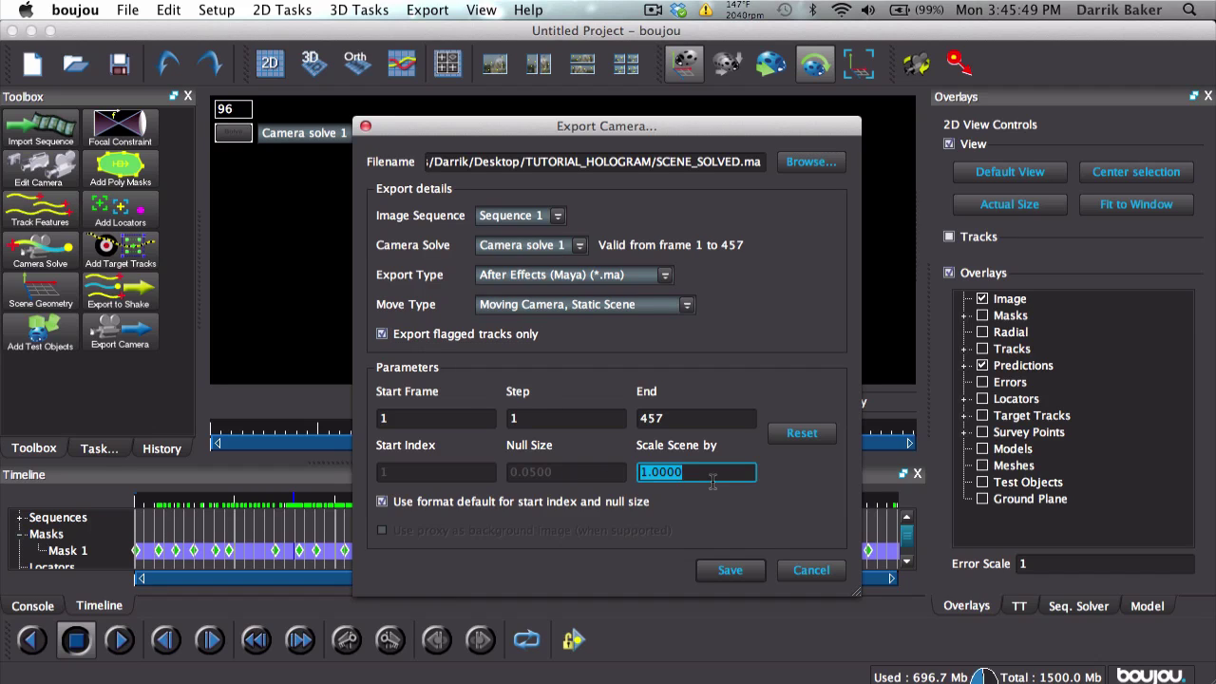
{"action": "type", "text": "1"}
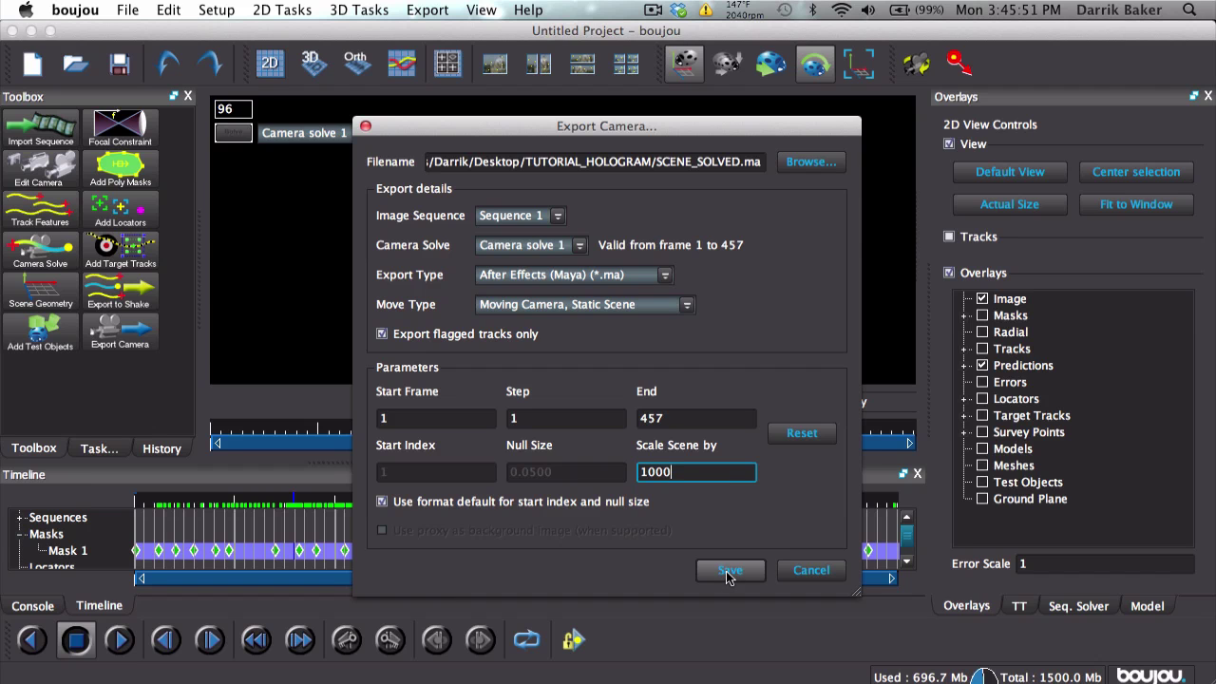
{"action": "left_click", "coordinate": [728, 572]}
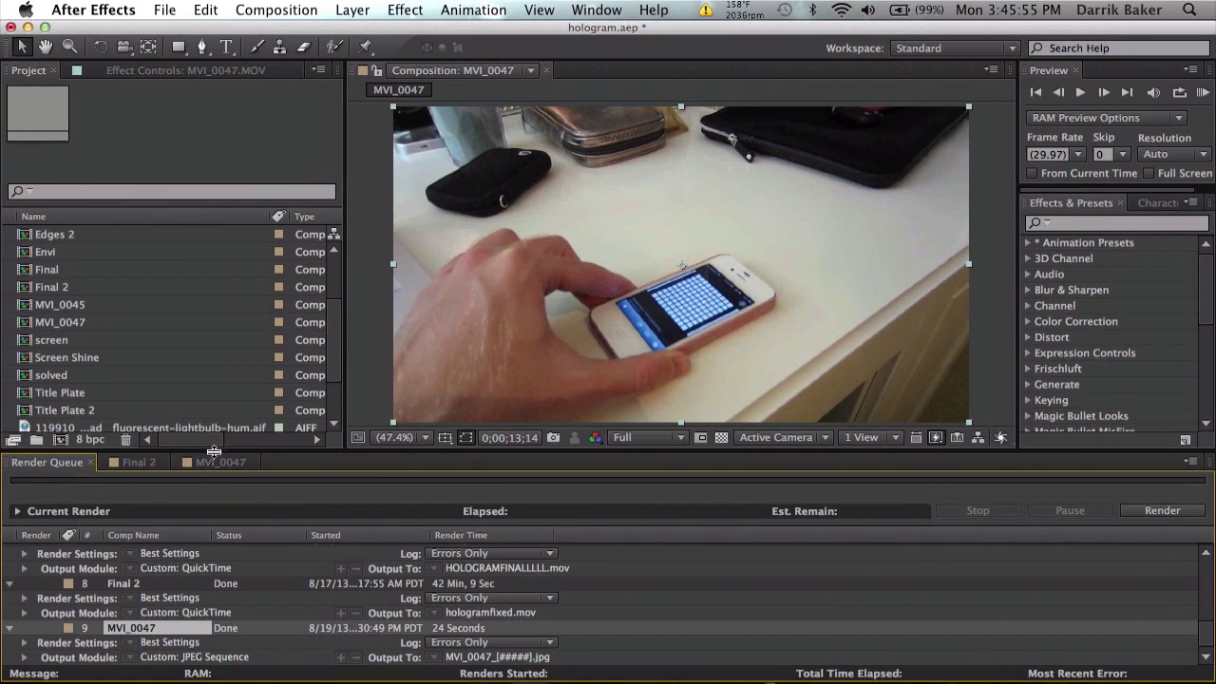
Import SCENE_SOLVED.ma from Desktop/TUTORIAL_HOLOGRAM and open the SCENE_SOLVED comp
{"action": "left_click", "coordinate": [125, 312]}
{"action": "key", "text": "super+i"}
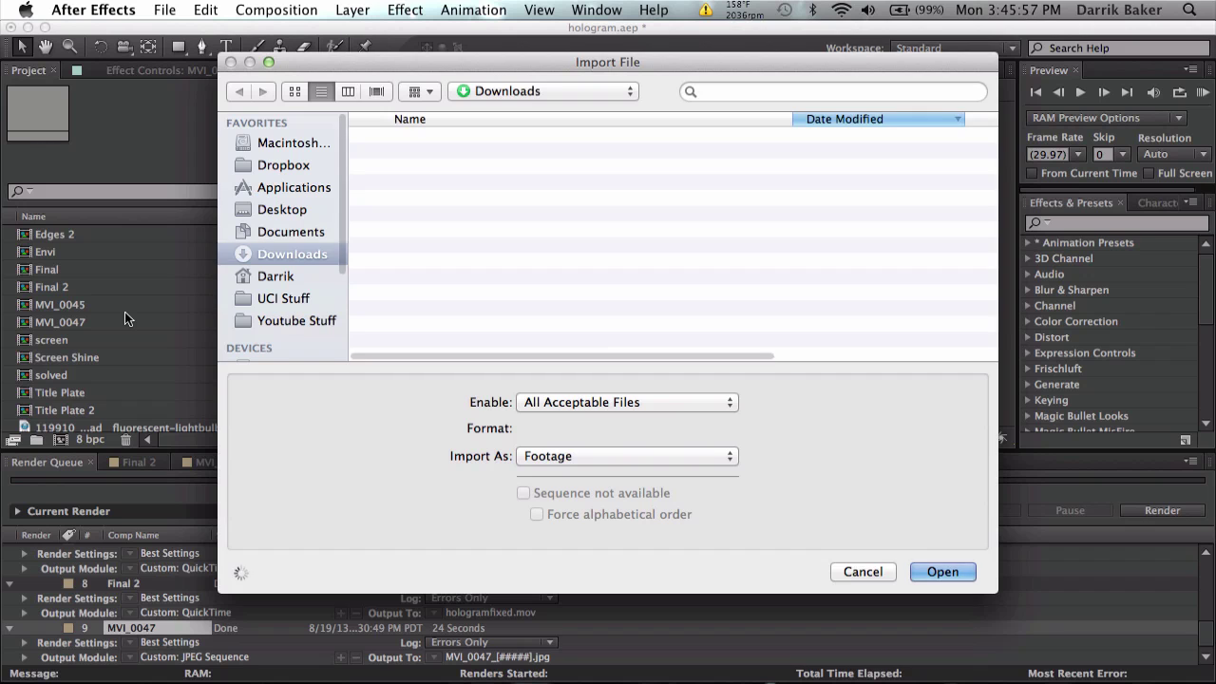
{"action": "left_click", "coordinate": [282, 209]}
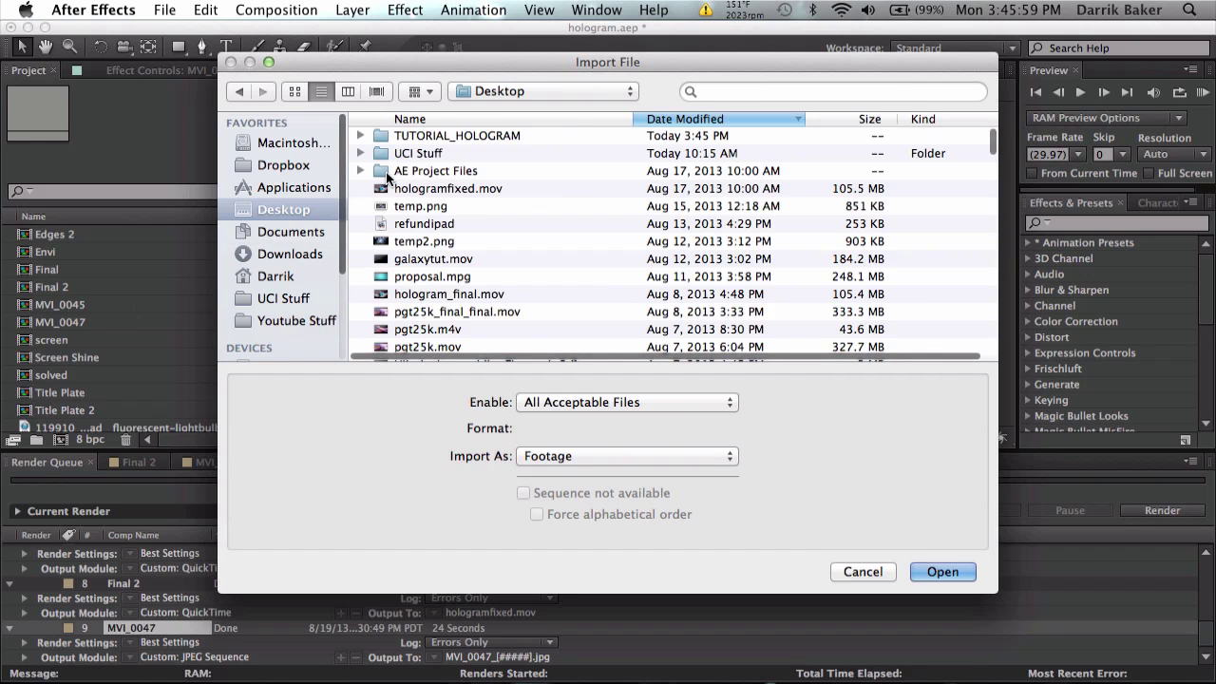
{"action": "double_click", "coordinate": [460, 136]}
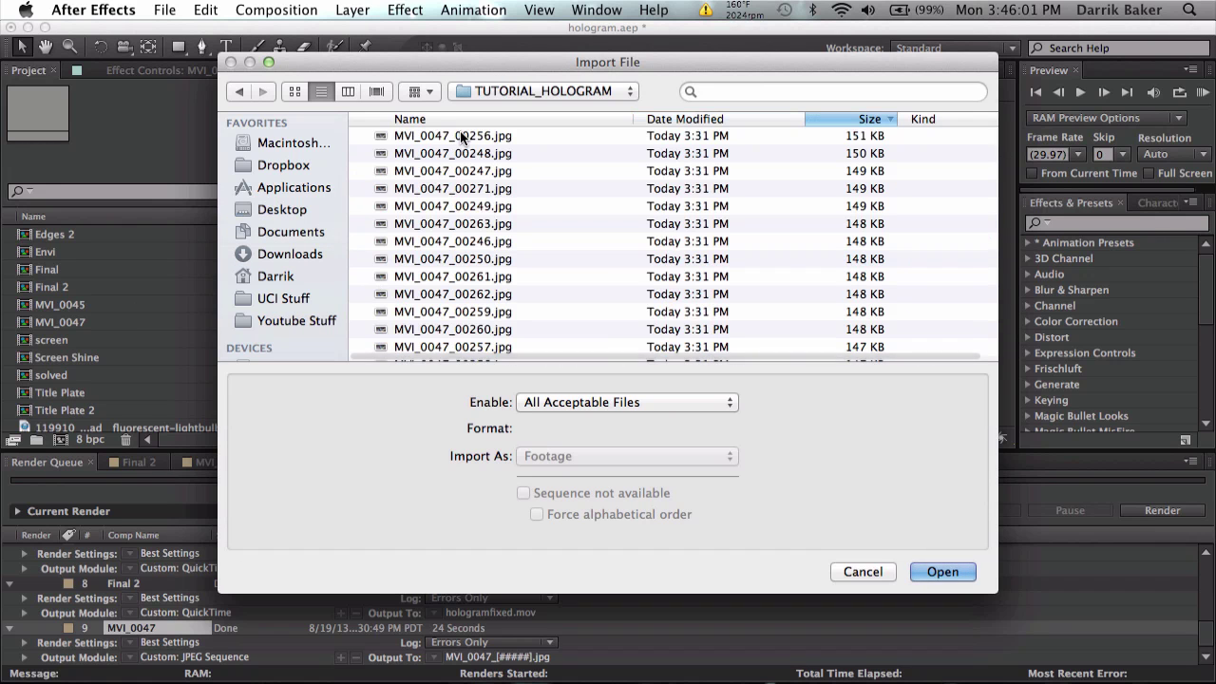
{"action": "left_click", "coordinate": [537, 119]}
{"action": "scroll", "coordinate": [524, 155], "scroll_direction": "down", "scroll_amount": 10}
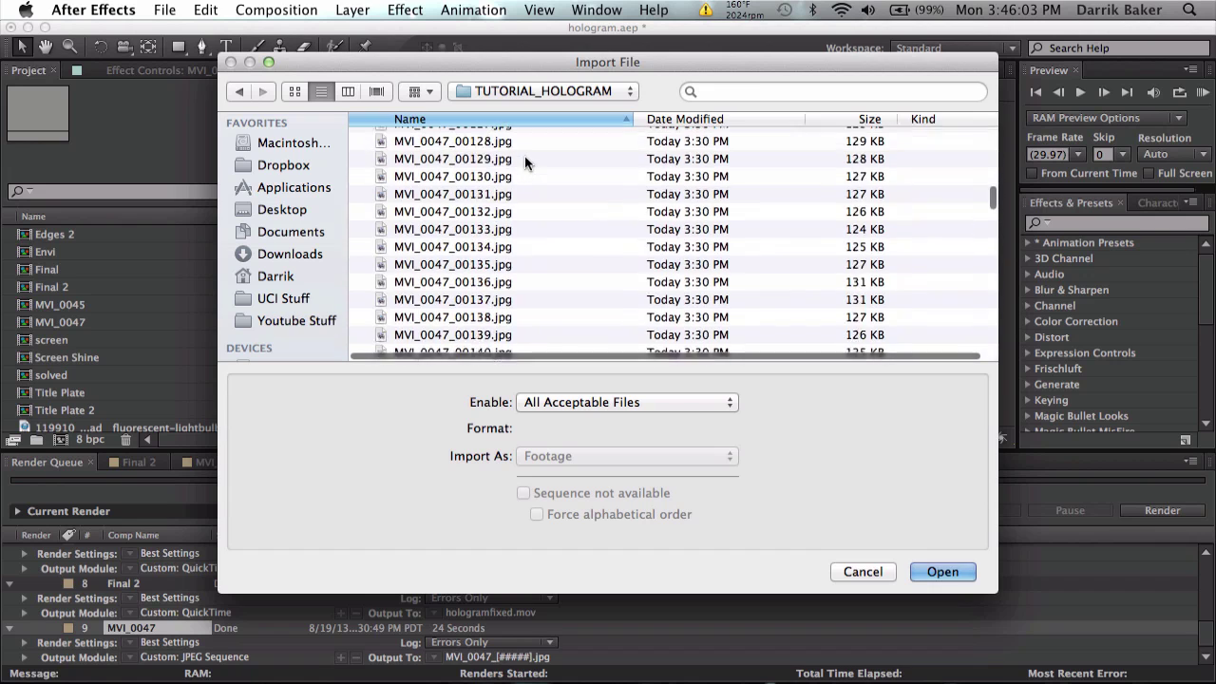
{"action": "scroll", "coordinate": [525, 154], "scroll_direction": "down", "scroll_amount": 15}
{"action": "scroll", "coordinate": [524, 155], "scroll_direction": "down", "scroll_amount": 5}
{"action": "scroll", "coordinate": [523, 220], "scroll_direction": "down", "scroll_amount": 15}
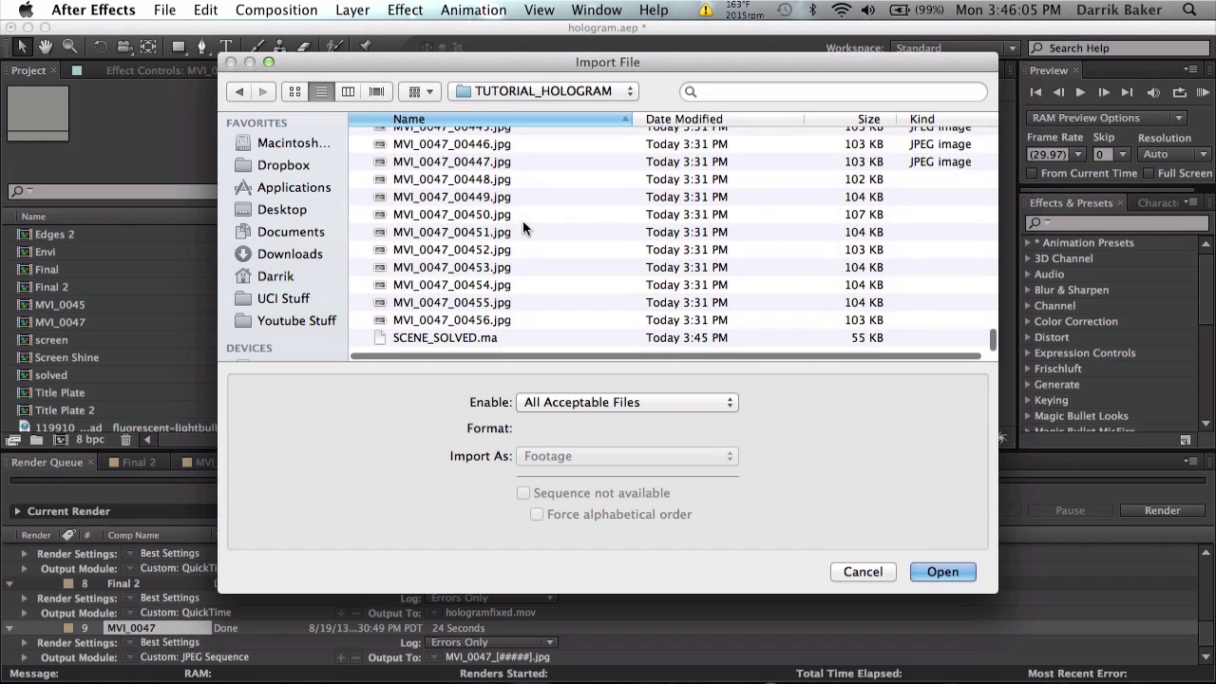
{"action": "left_click", "coordinate": [497, 352]}
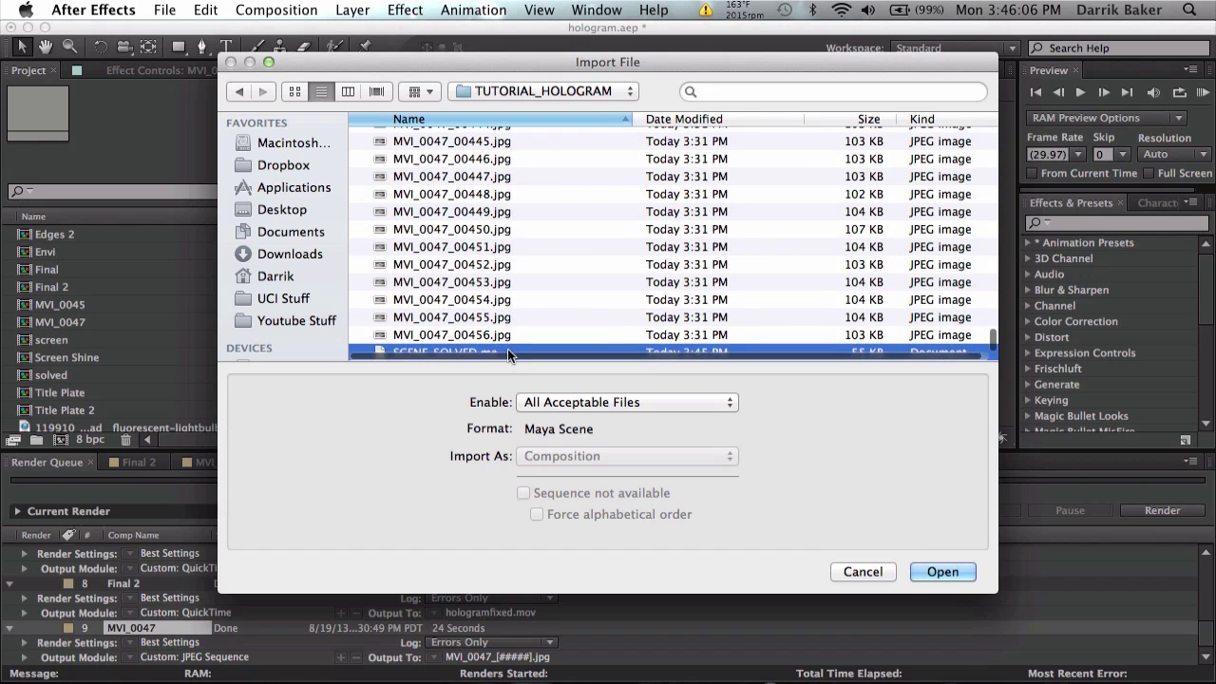
{"action": "left_click", "coordinate": [950, 571]}
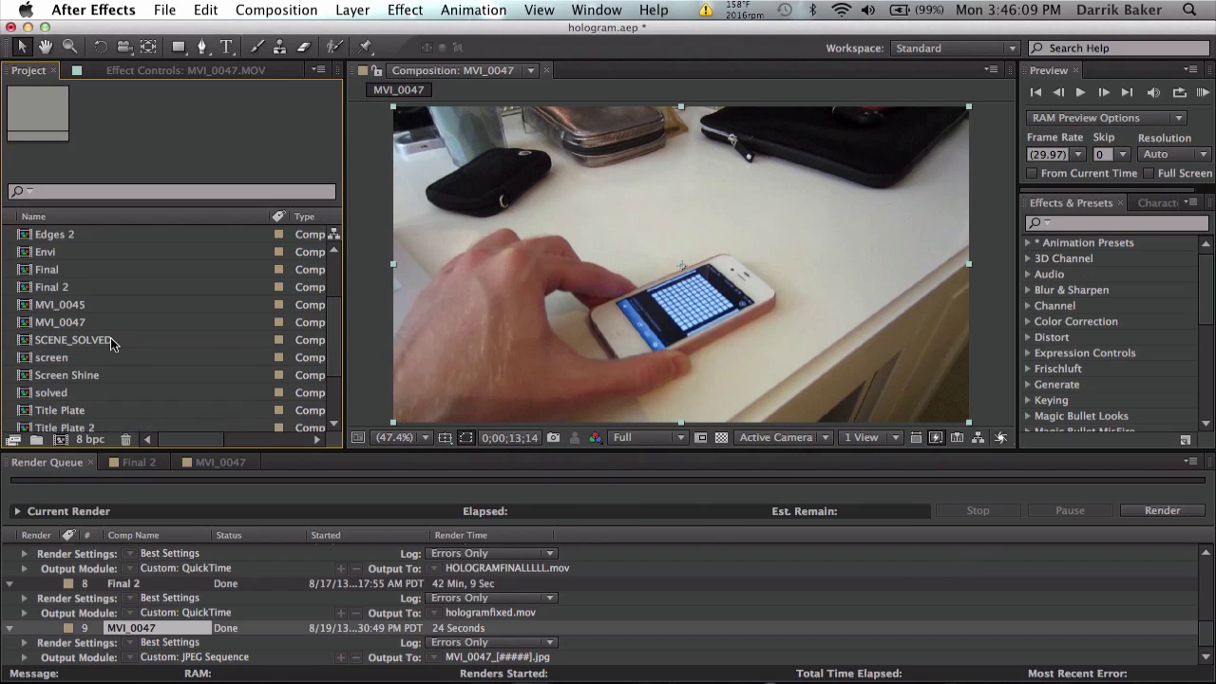
{"action": "double_click", "coordinate": [110, 339]}
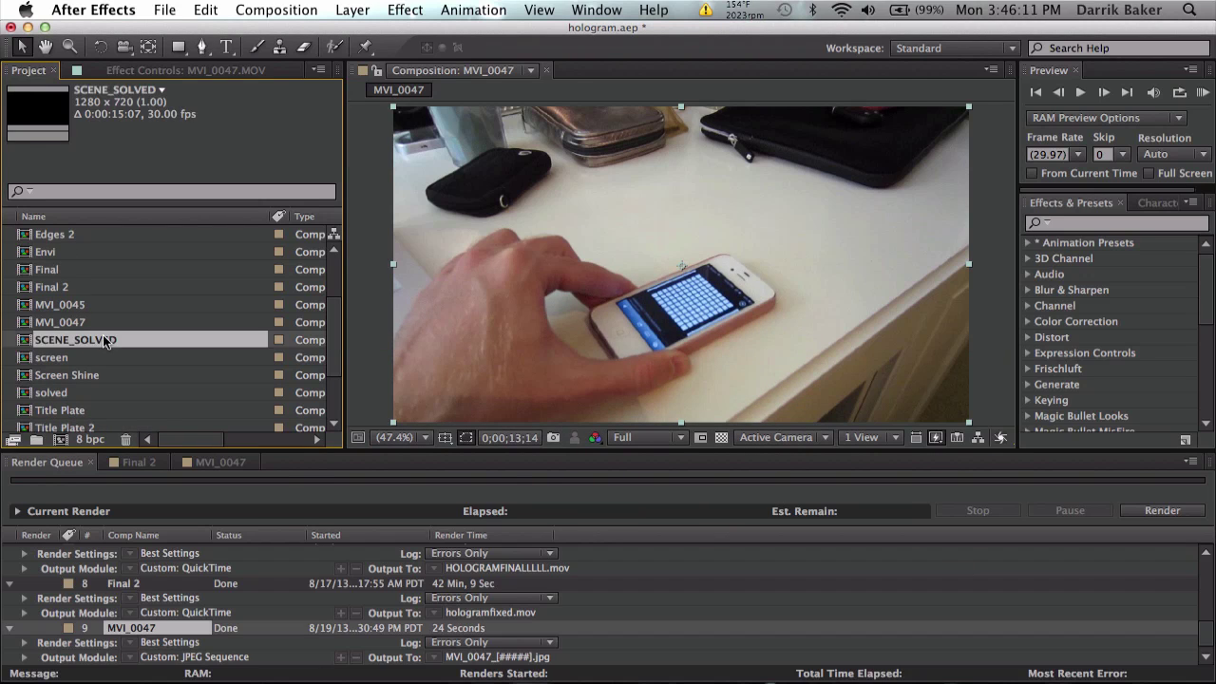
Copy the solved camera and four tracker nulls into the MVI_0047 footage comp
{"action": "left_click", "coordinate": [213, 593]}
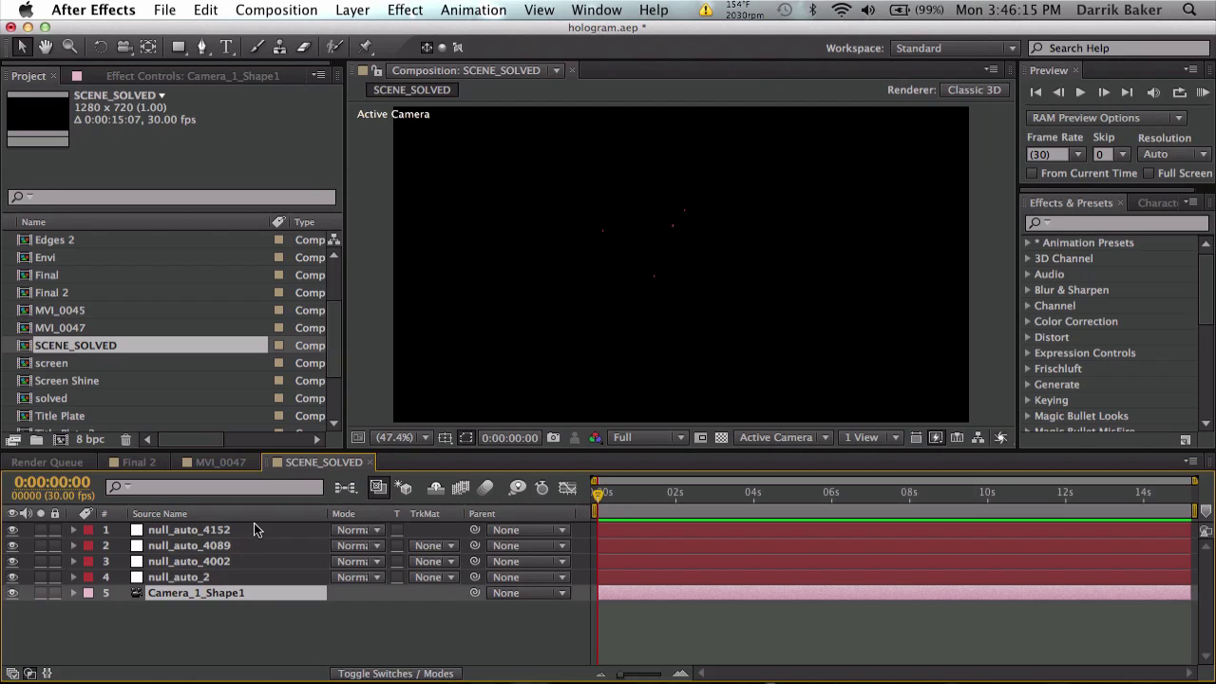
{"action": "left_click", "coordinate": [251, 529], "text": "shift"}
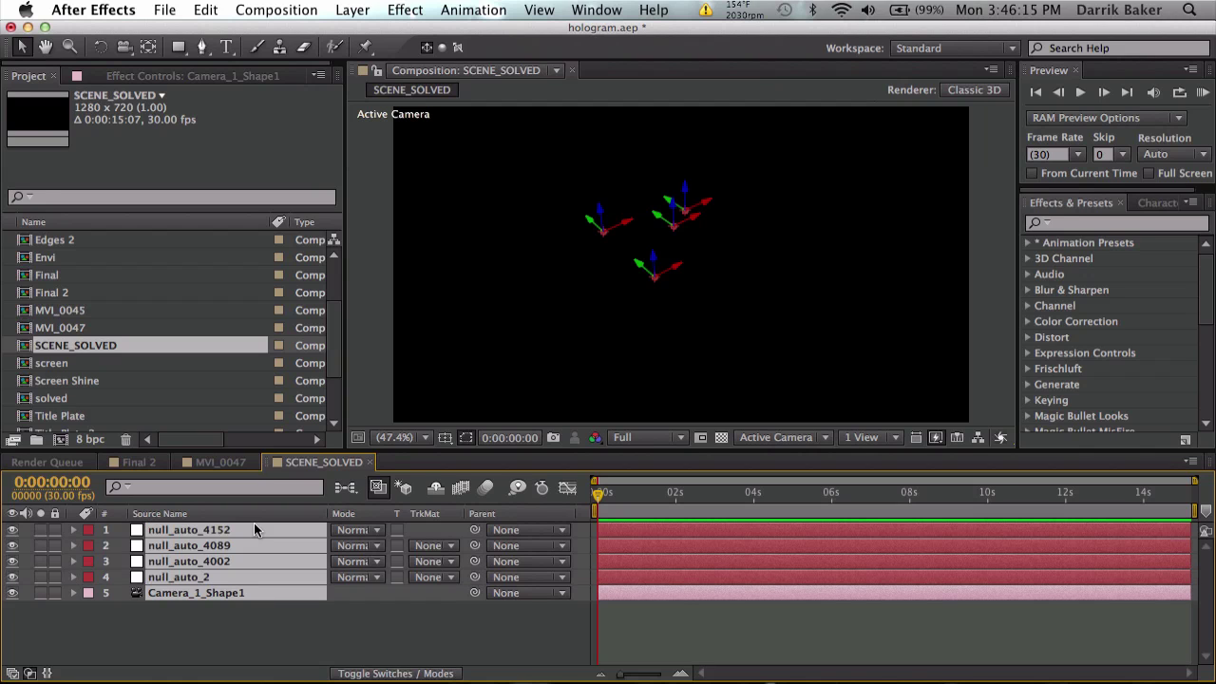
{"action": "left_click", "coordinate": [228, 463]}
{"action": "key", "text": "ctrl+v"}
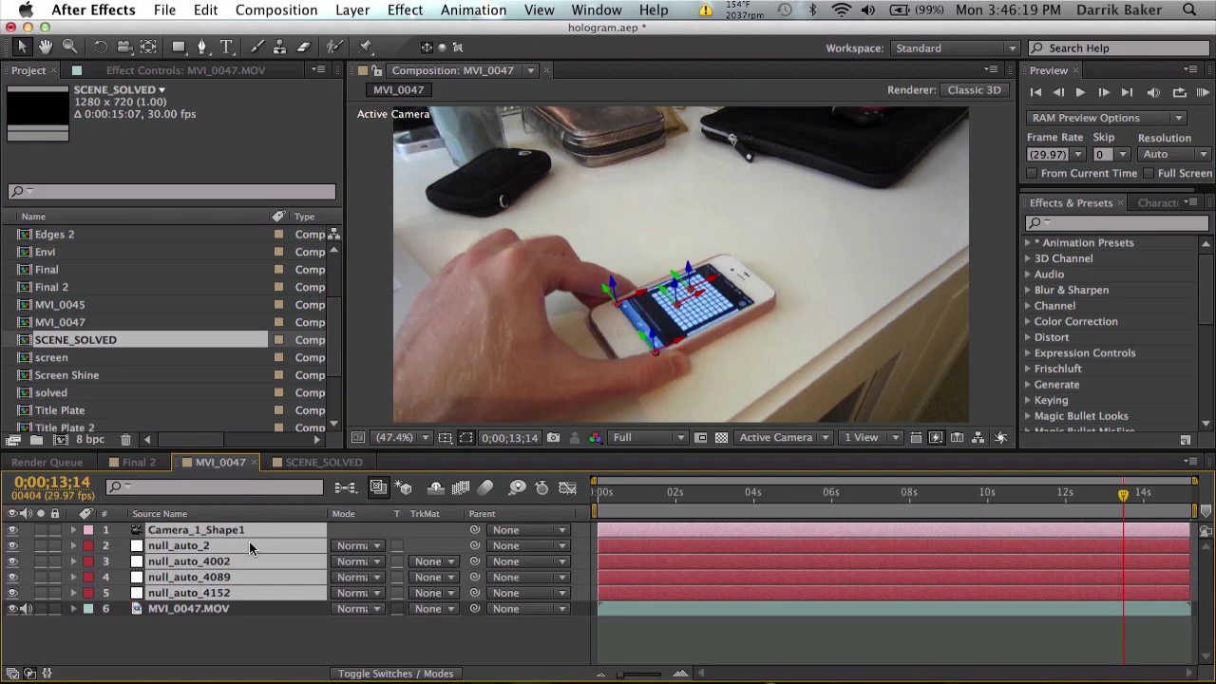
Rename the footage comp to TUTORIAL_HOLOGRAM and deselect all layers
{"action": "key", "text": "ctrl+k"}
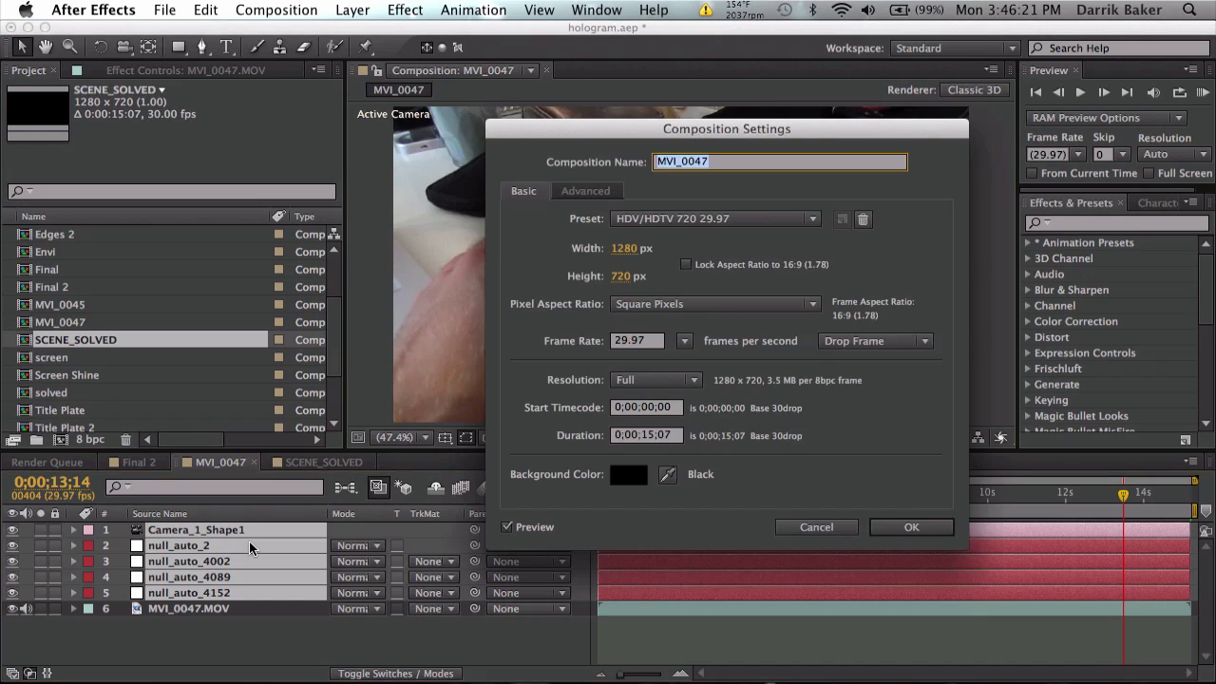
{"action": "type", "text": "TUTORIAL_HOLOGRAM"}
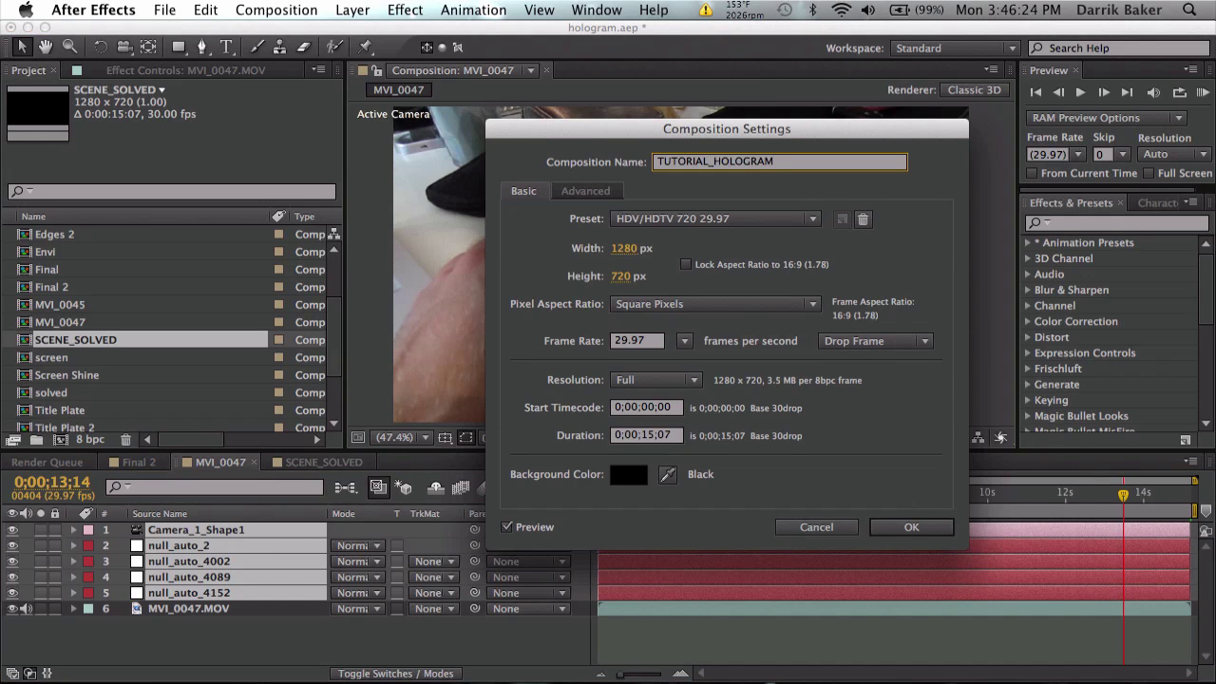
{"action": "key", "text": "Return"}
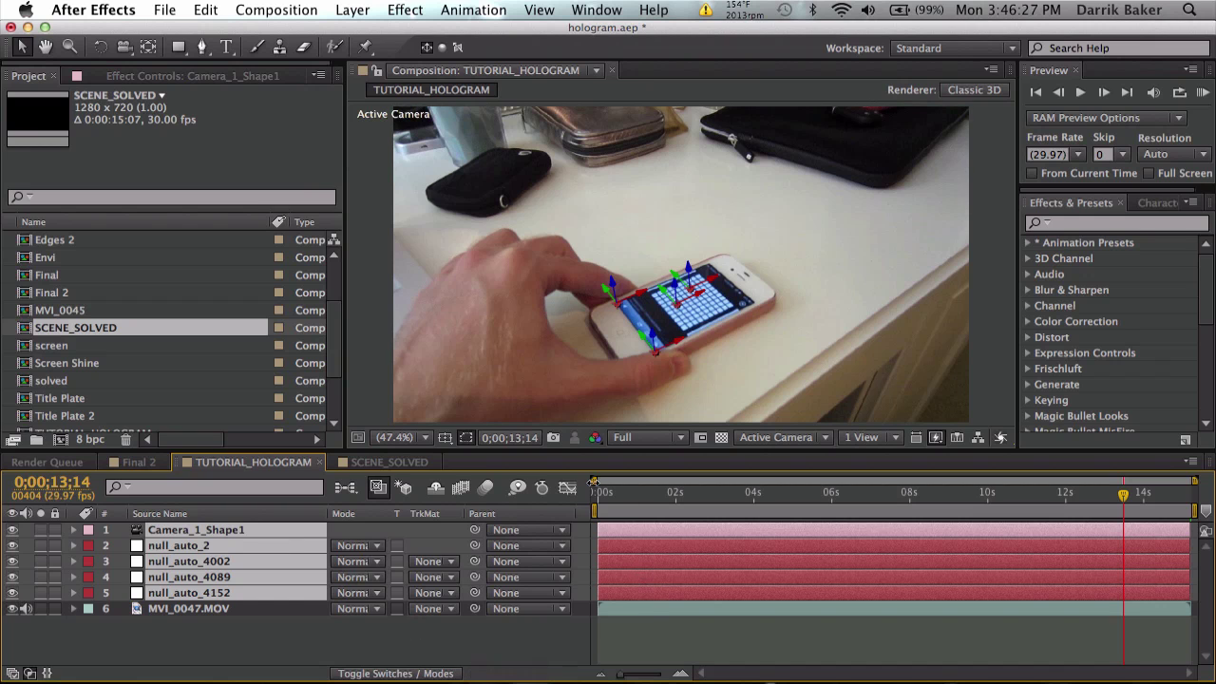
{"action": "left_click_drag", "start_coordinate": [612, 501], "coordinate": [869, 496]}
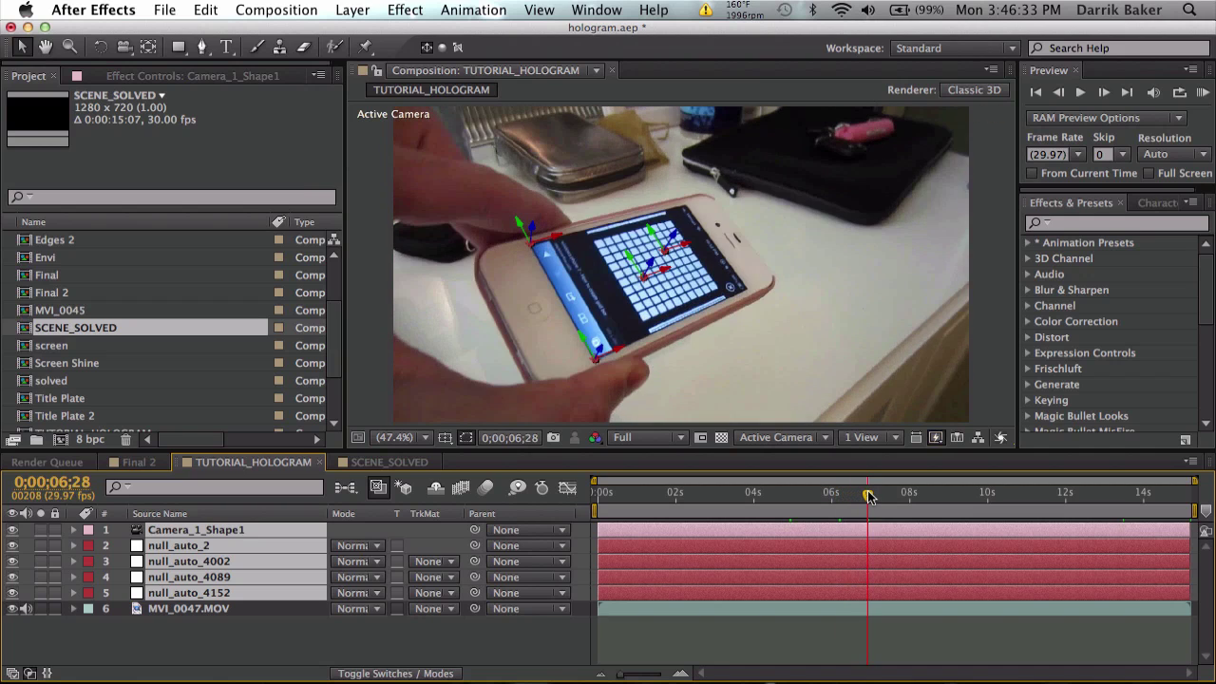
{"action": "left_click", "coordinate": [812, 644]}
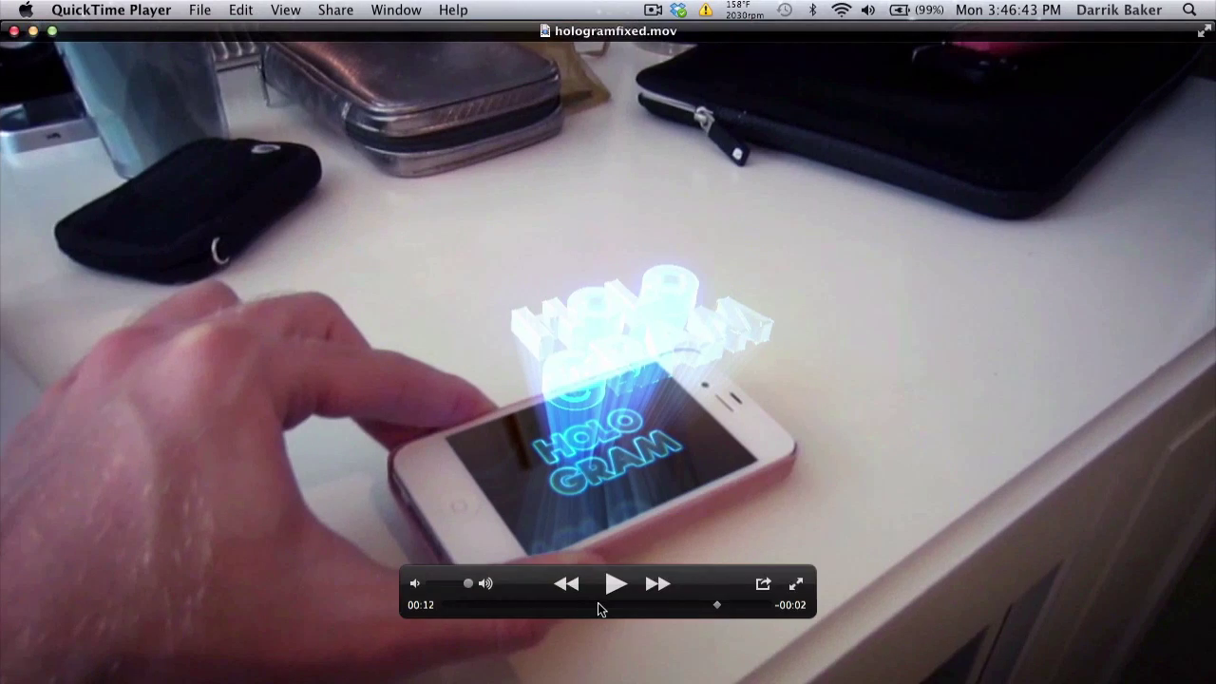
Scrub hologramfixed.mov back to about 00:05, where the 3D logo rises
{"action": "mouse_move", "coordinate": [599, 609]}
{"action": "left_mouse_down"}
{"action": "mouse_move", "coordinate": [531, 610]}
{"action": "mouse_move", "coordinate": [567, 611]}
{"action": "left_mouse_up"}
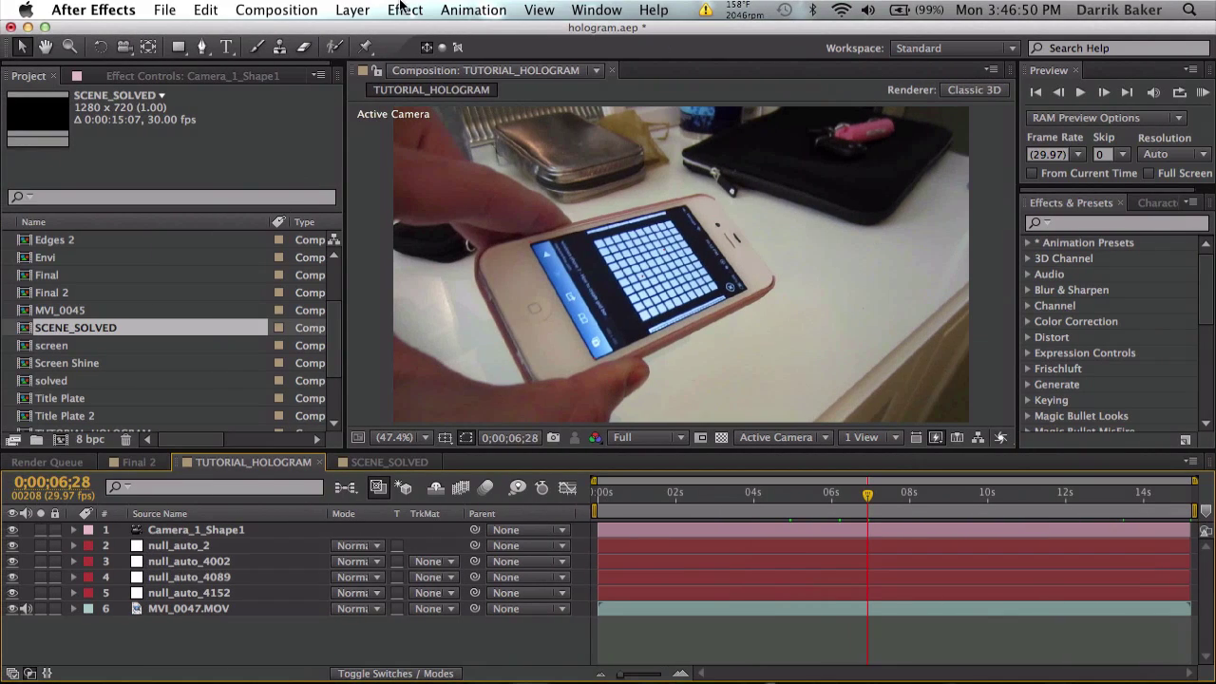
Create a solid named Screen and apply Video Copilot Element to it
{"action": "left_click", "coordinate": [399, 8]}
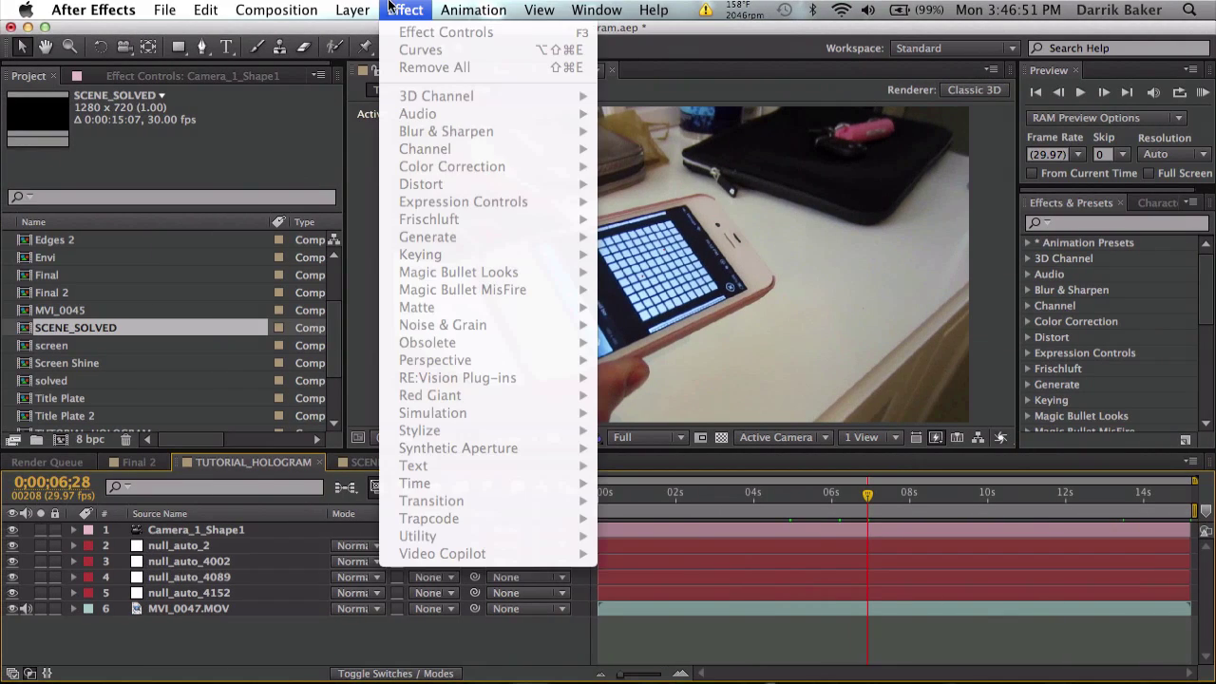
{"action": "left_click", "coordinate": [607, 55]}
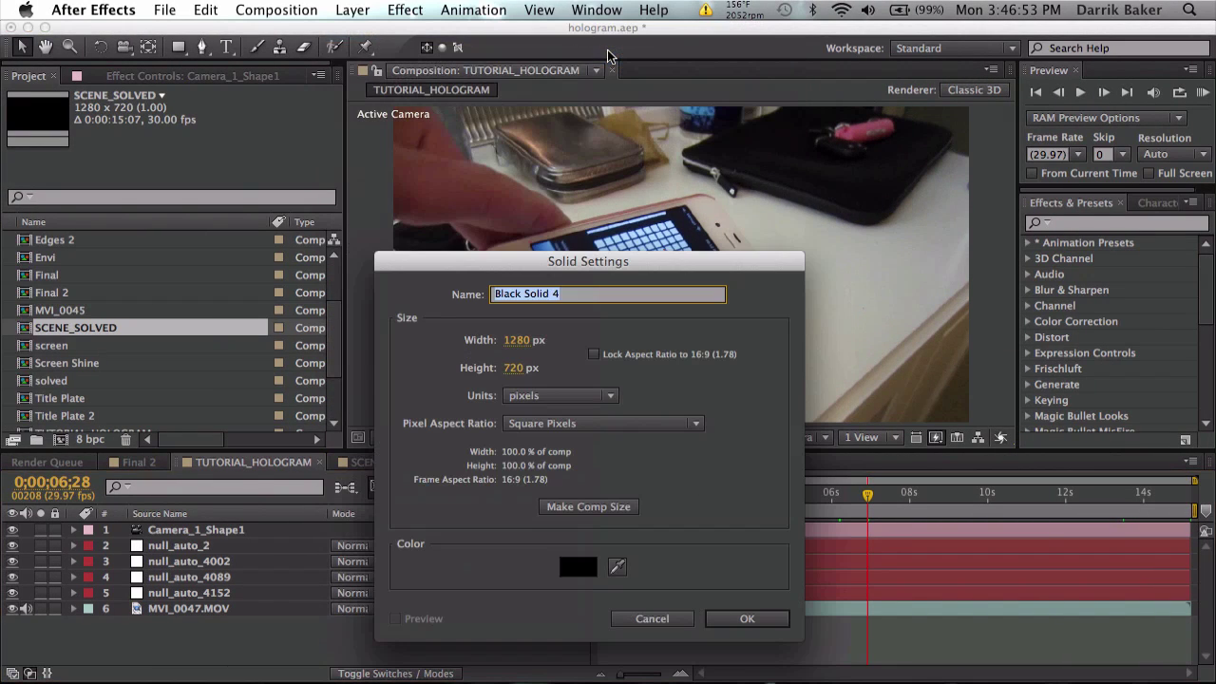
{"action": "type", "text": "Screen"}
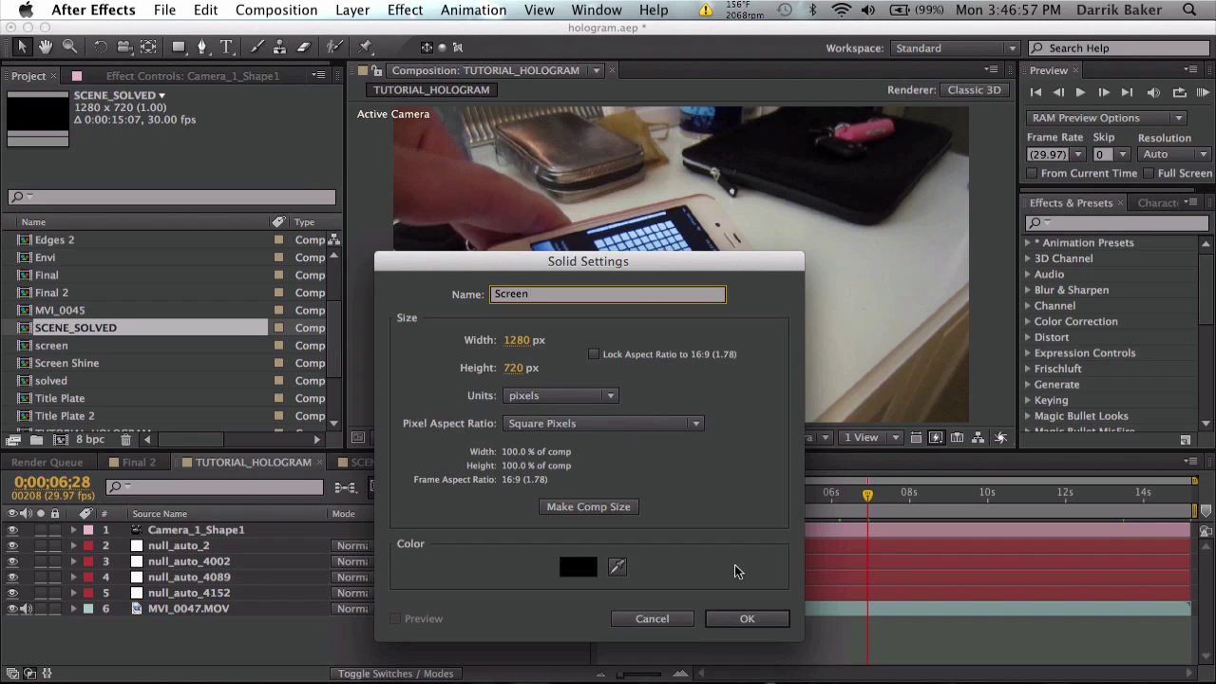
{"action": "left_click", "coordinate": [746, 618]}
{"action": "left_click", "coordinate": [415, 7]}
{"action": "mouse_move", "coordinate": [443, 553]}
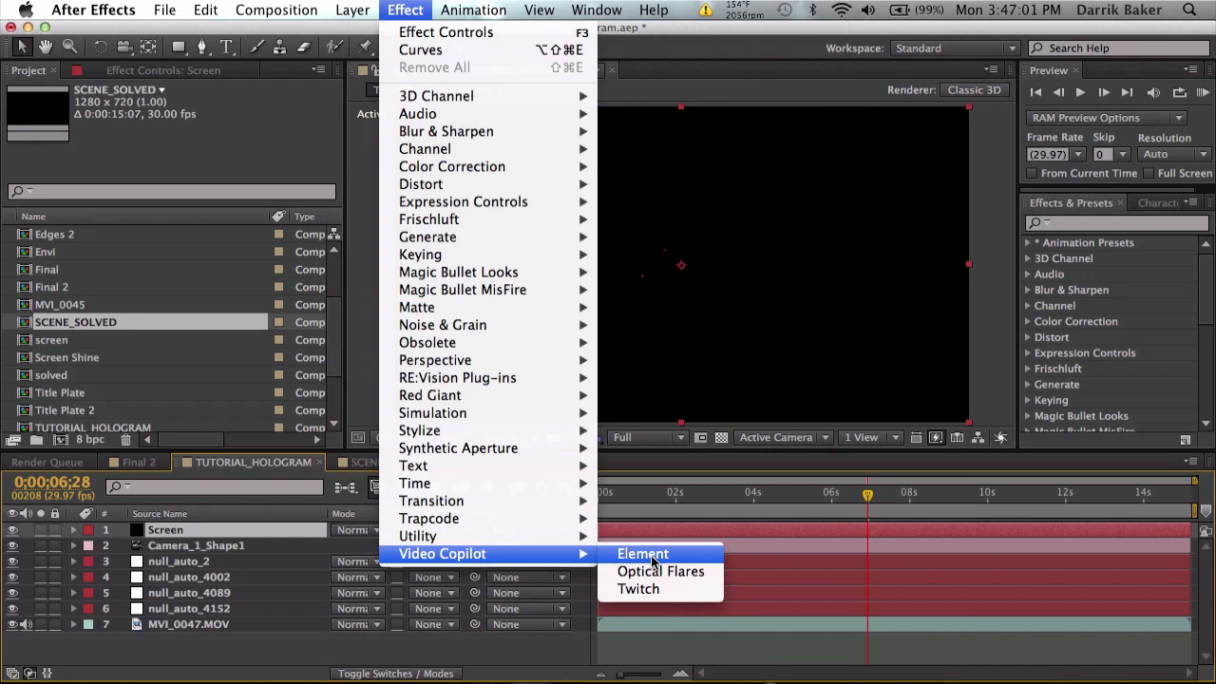
{"action": "left_click", "coordinate": [638, 554]}
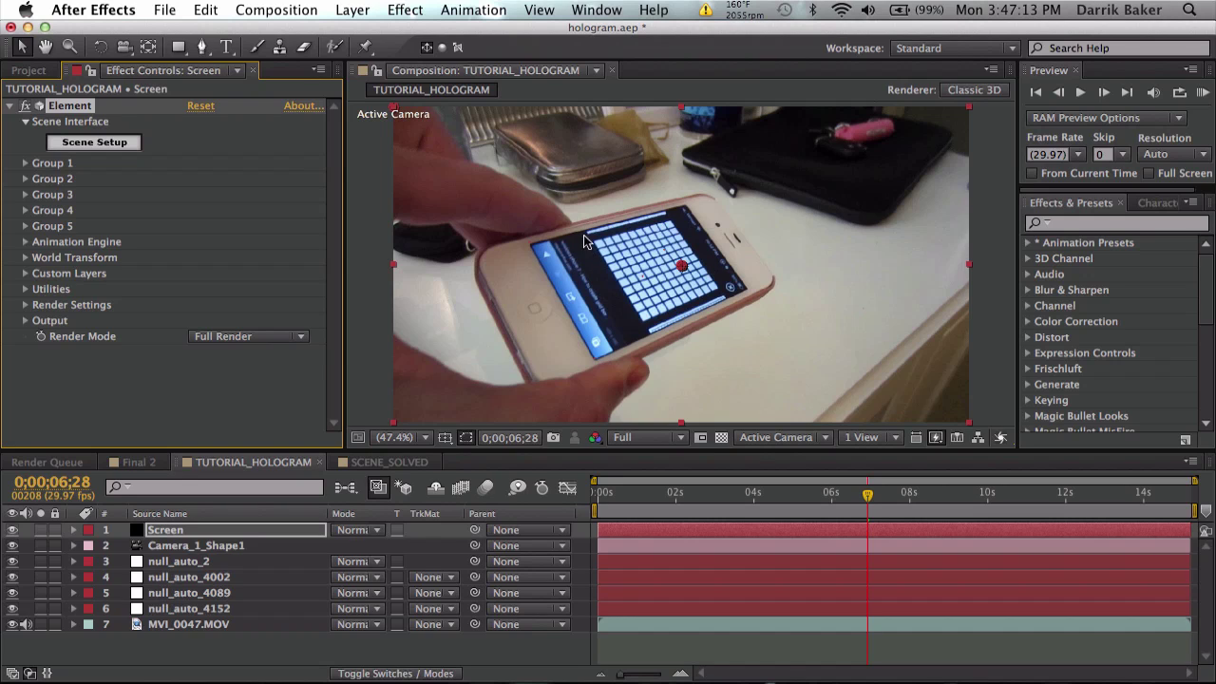
Create the 960×640 black solid 'Sceen Mask Custom' with a full-frame rectangular Mask 1
{"action": "left_click", "coordinate": [372, 8]}
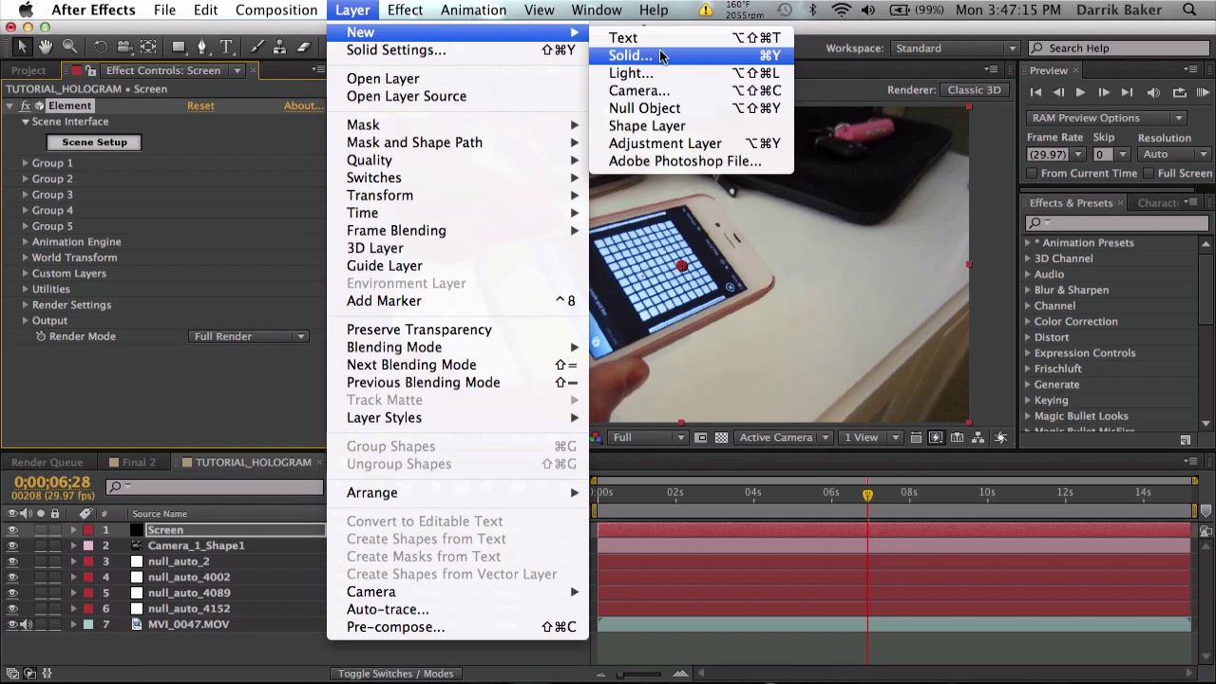
{"action": "left_click", "coordinate": [662, 56]}
{"action": "type", "text": "Sceen Mask Custom"}
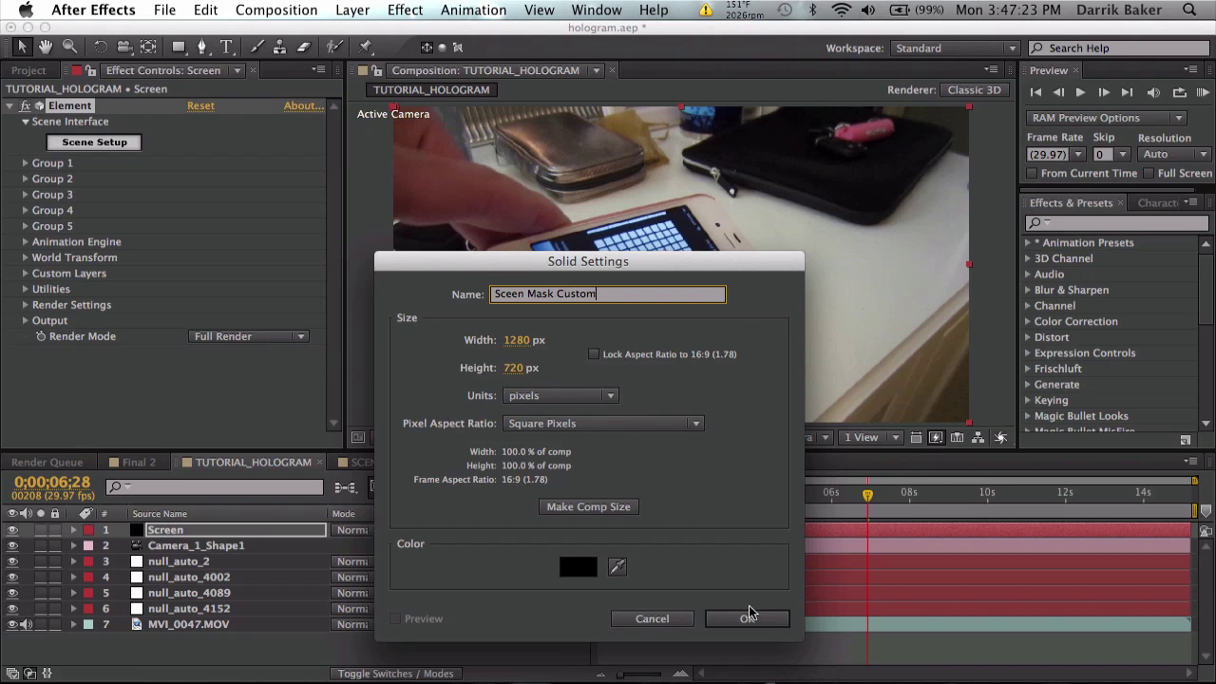
{"action": "left_click", "coordinate": [525, 347]}
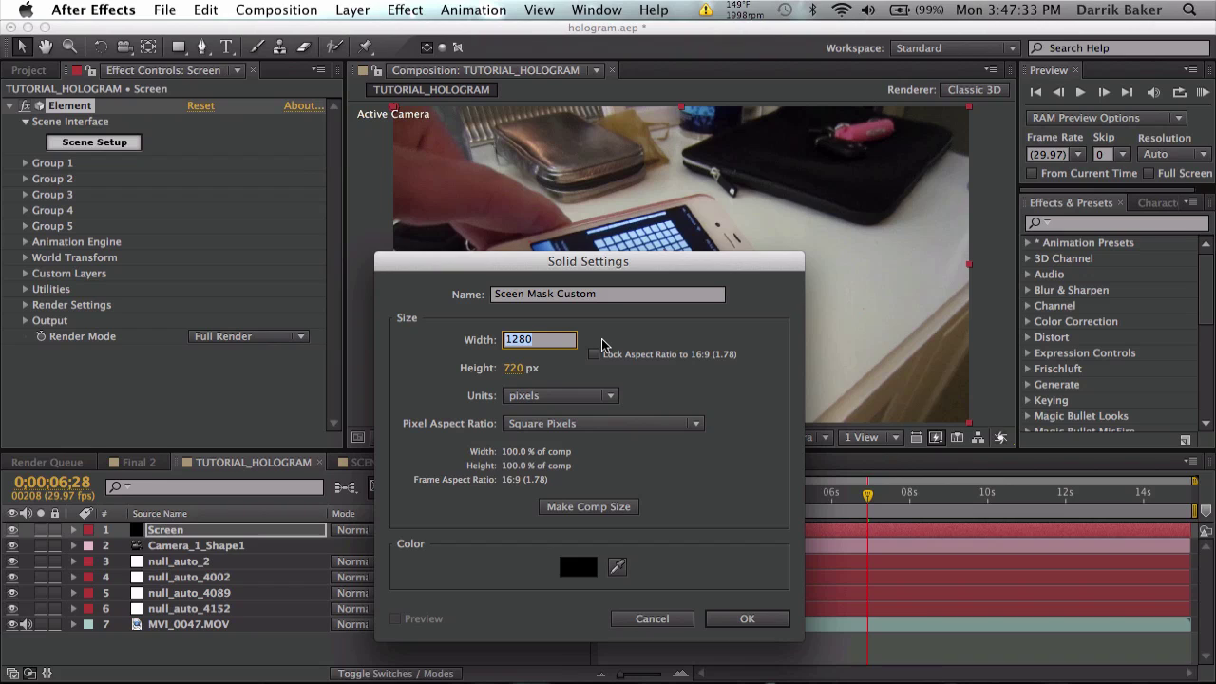
{"action": "type", "text": "96"}
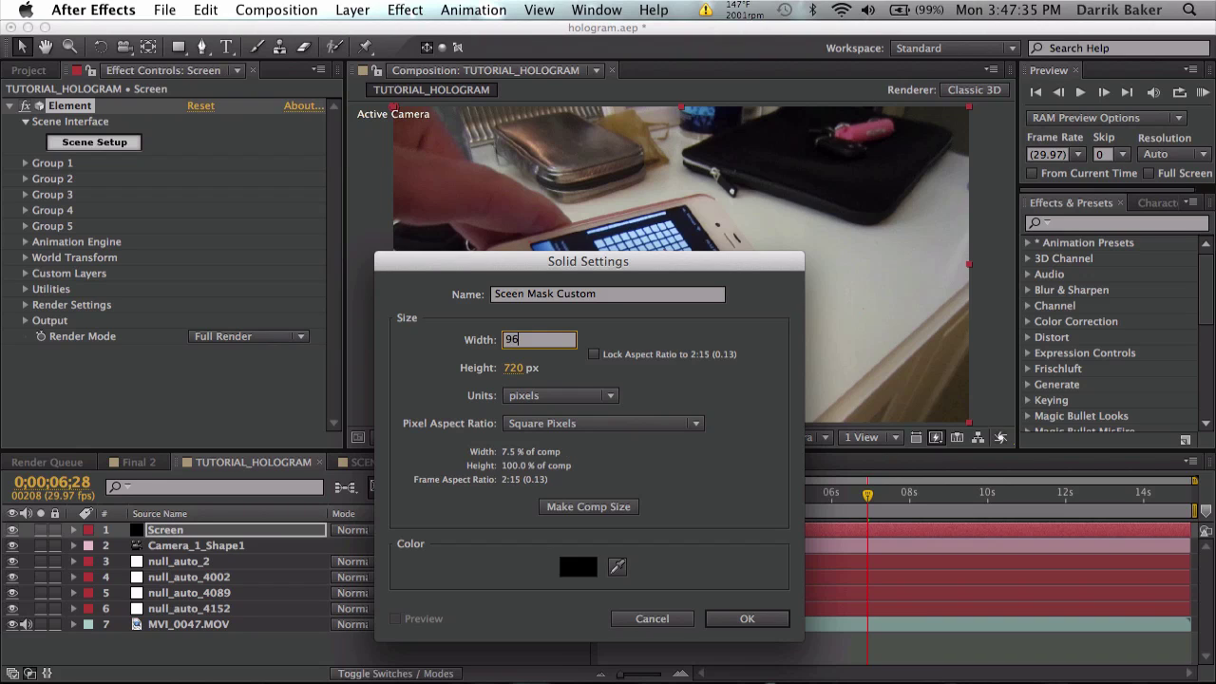
{"action": "type", "text": "0"}
{"action": "key", "text": "Tab"}
{"action": "type", "text": "6"}
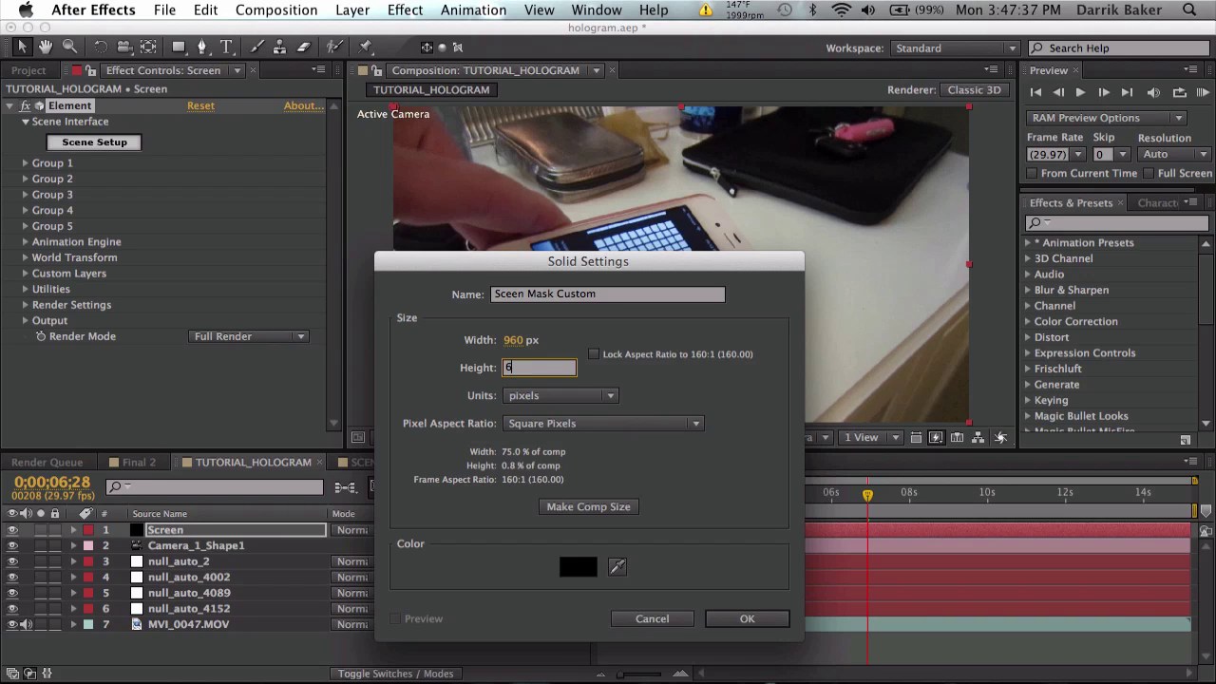
{"action": "type", "text": "40"}
{"action": "key", "text": "Return"}
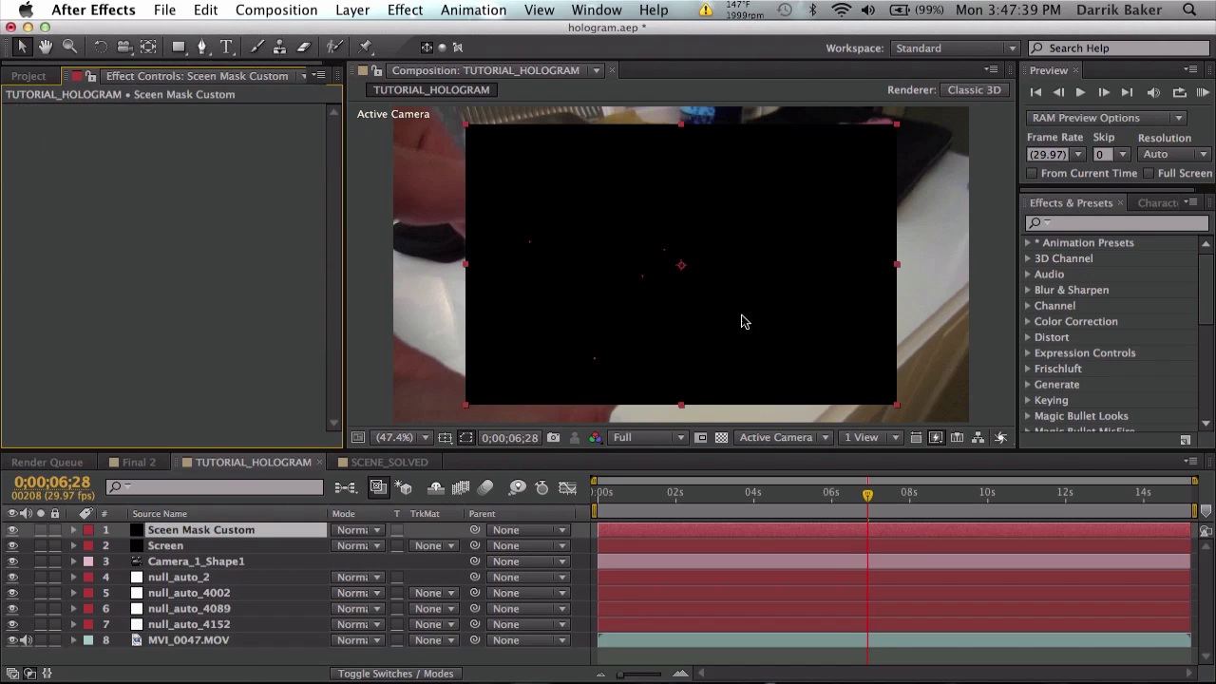
{"action": "left_click", "coordinate": [180, 48]}
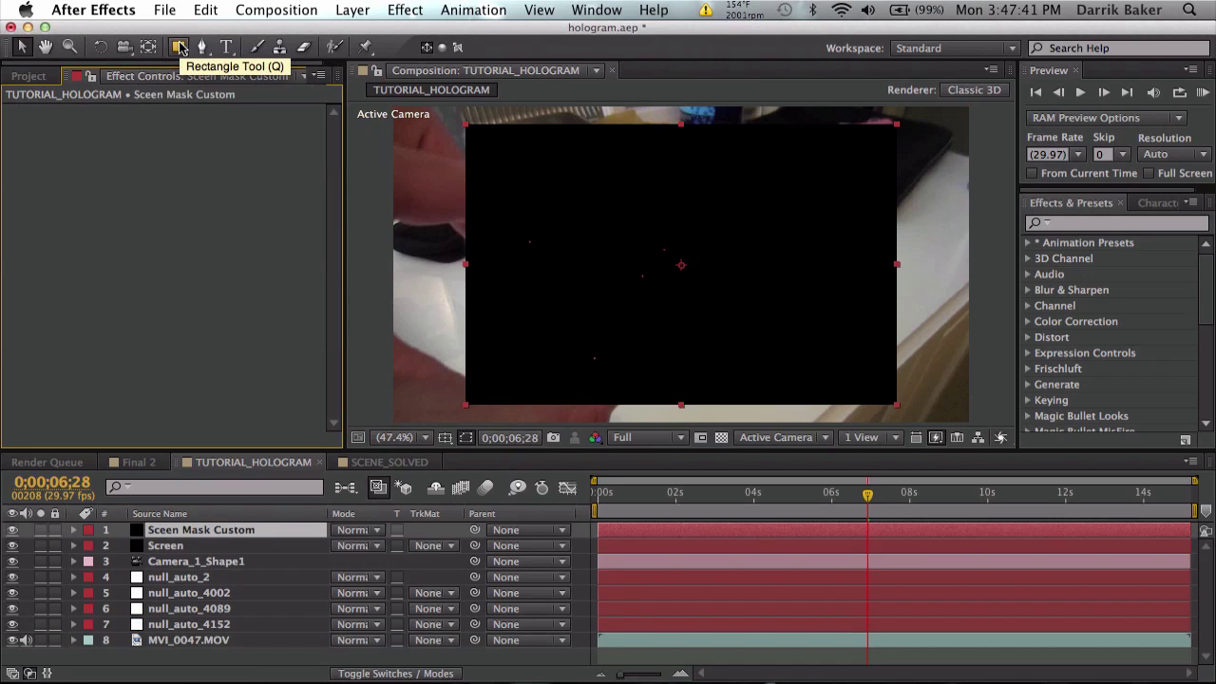
{"action": "double_click", "coordinate": [180, 47]}
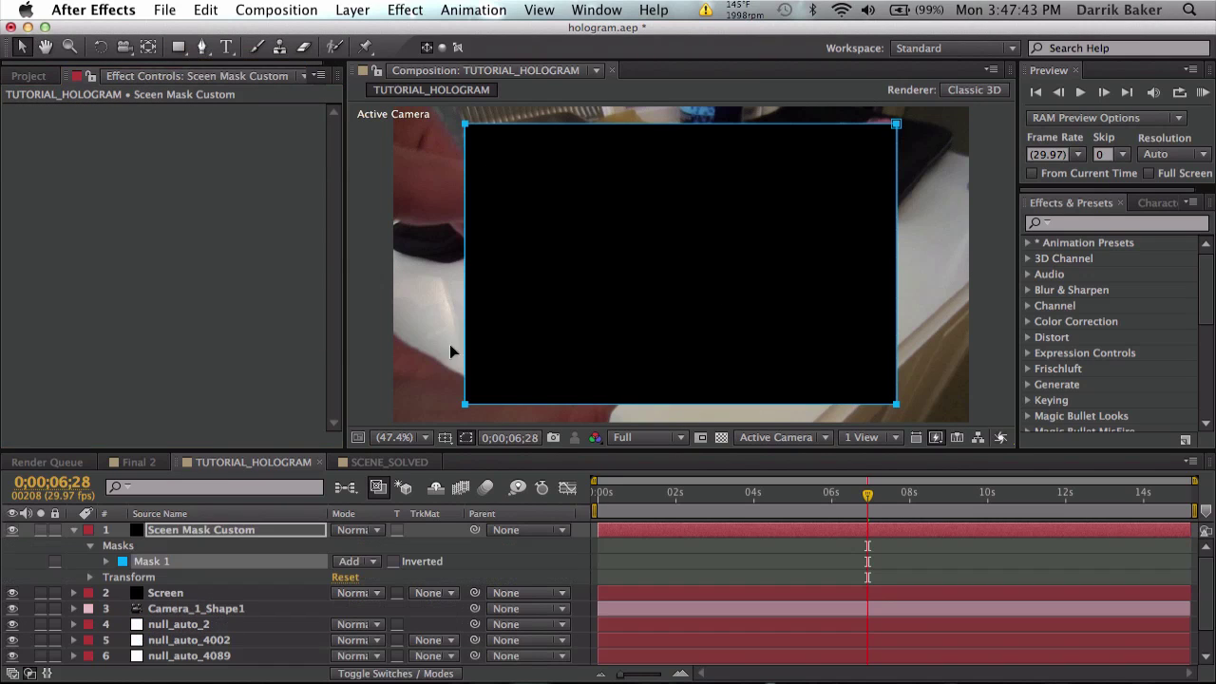
Set the Screen layer's Element Path Layer 1 to Sceen Mask Custom
{"action": "left_click", "coordinate": [73, 530]}
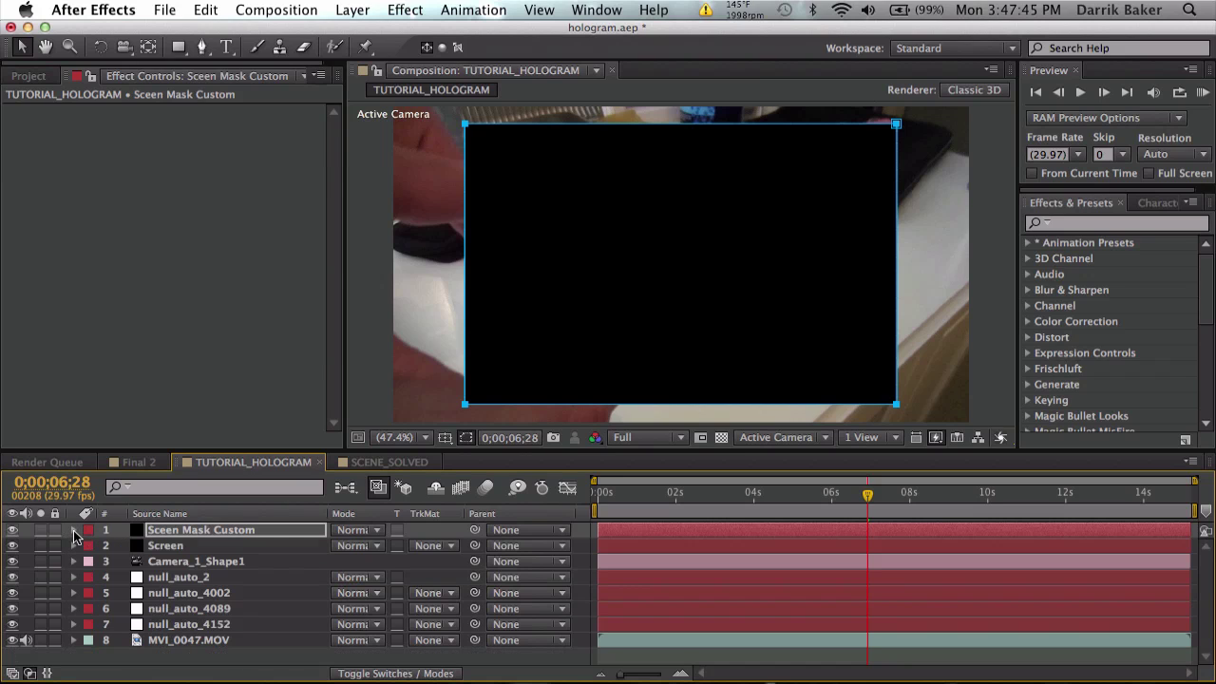
{"action": "left_click", "coordinate": [183, 547]}
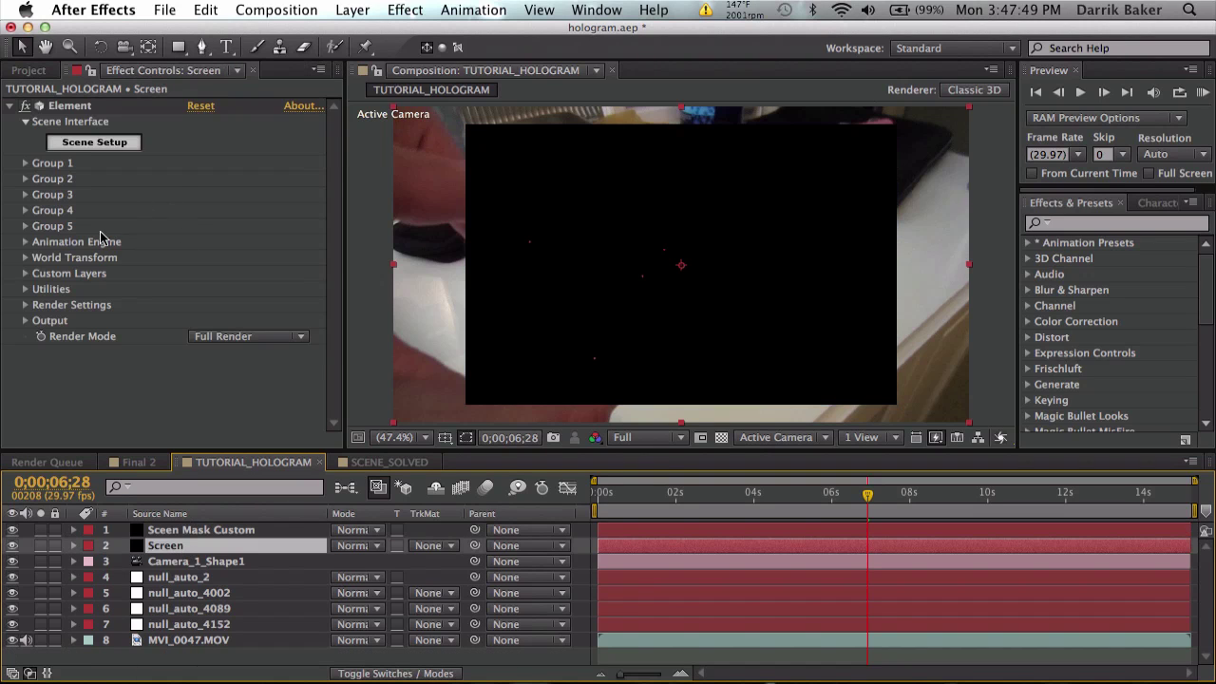
{"action": "left_click", "coordinate": [26, 275]}
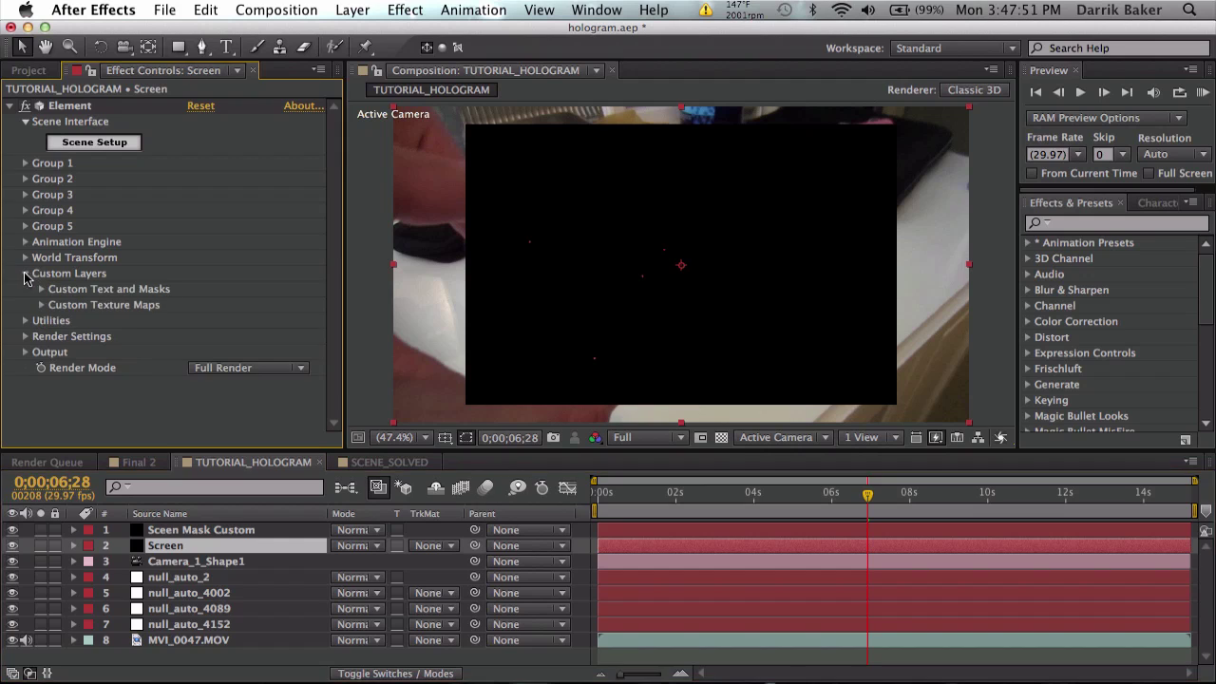
{"action": "left_click", "coordinate": [42, 290]}
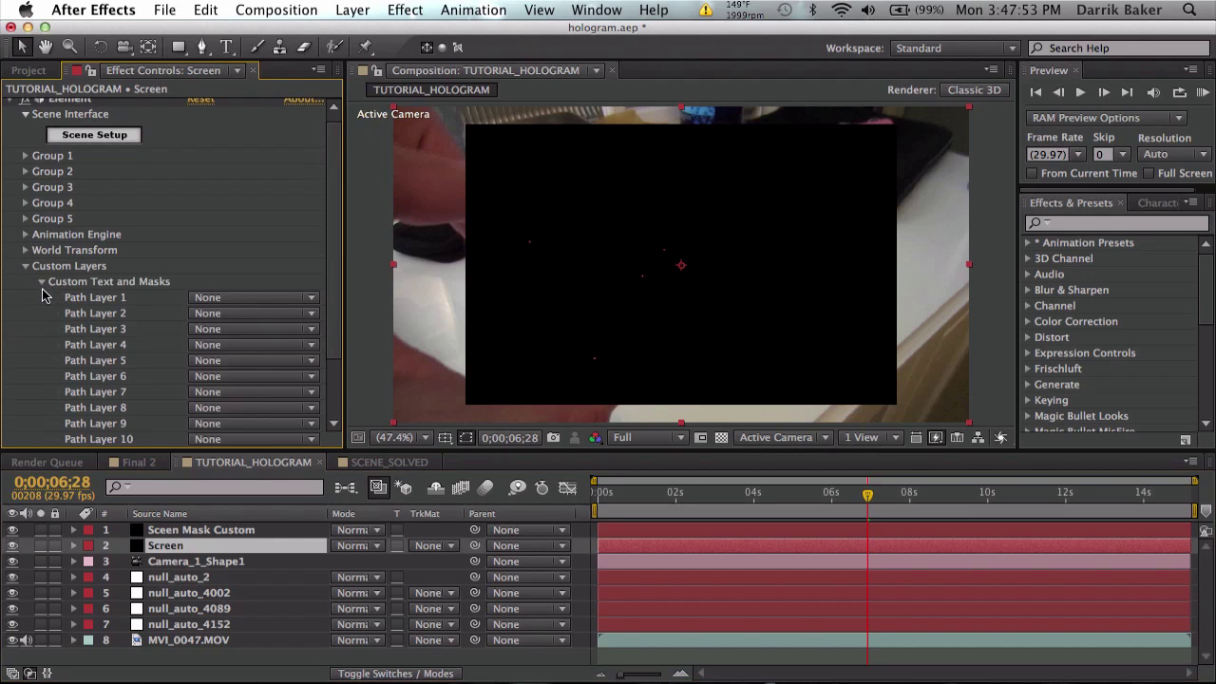
{"action": "left_click", "coordinate": [208, 297]}
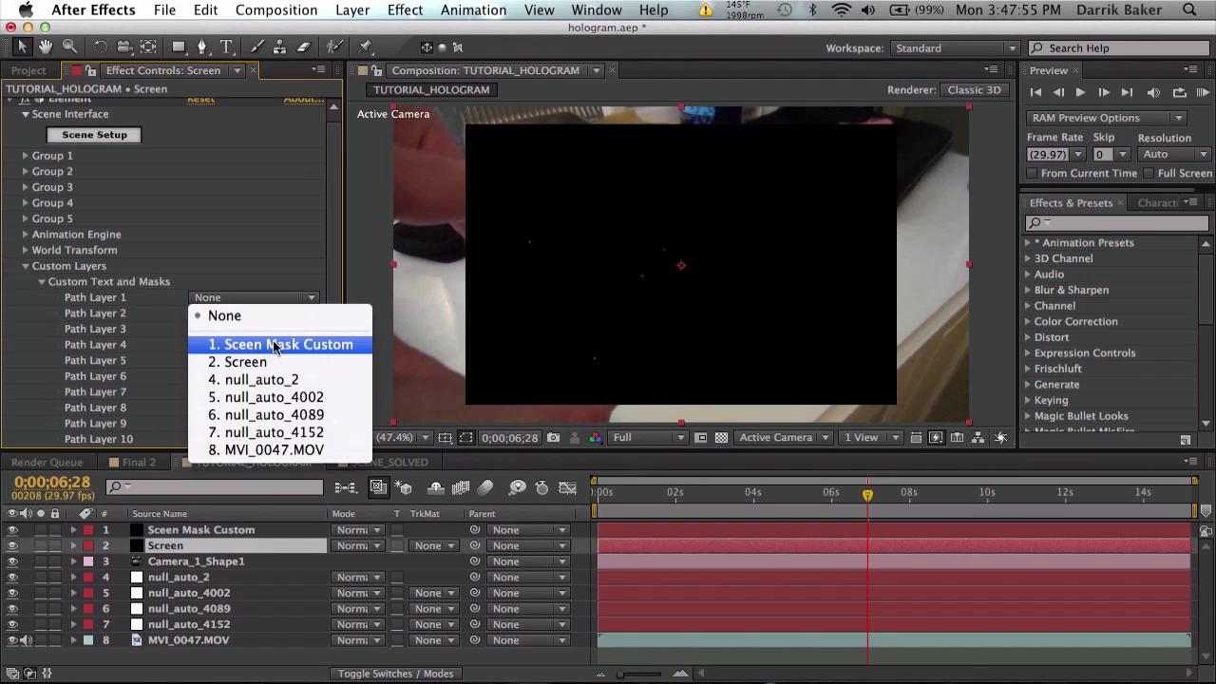
{"action": "left_click", "coordinate": [323, 347]}
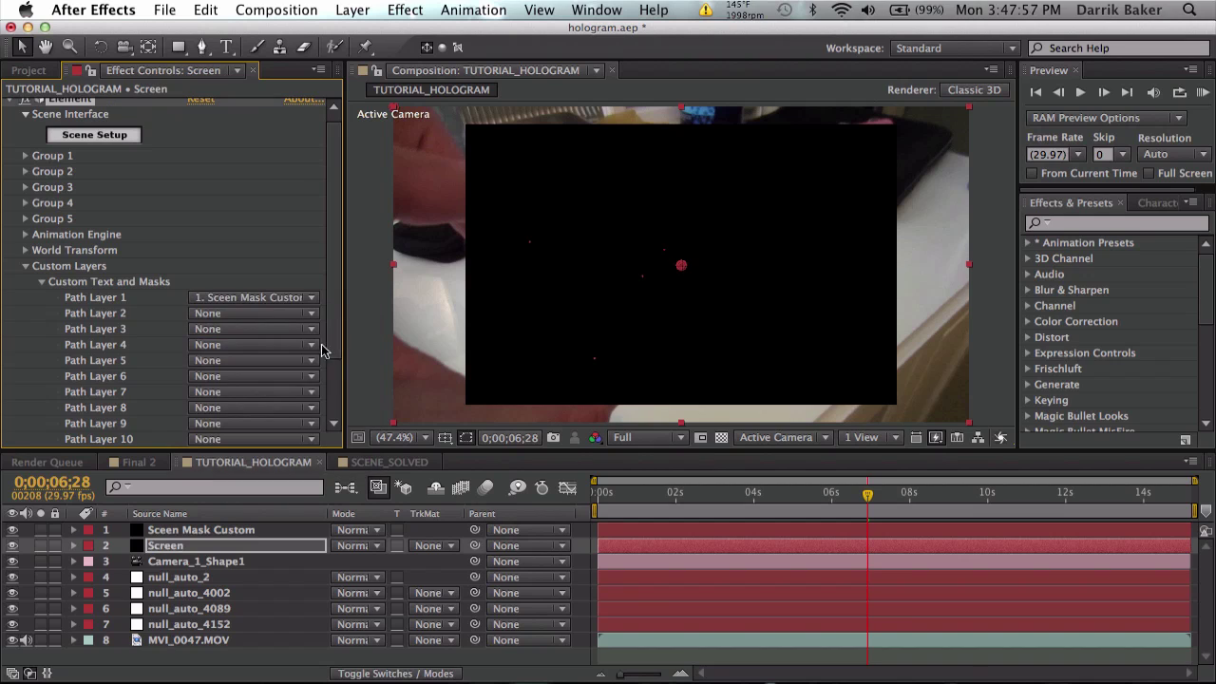
Hide the Sceen Mask Custom solid so the phone footage shows
{"action": "left_click", "coordinate": [13, 530]}
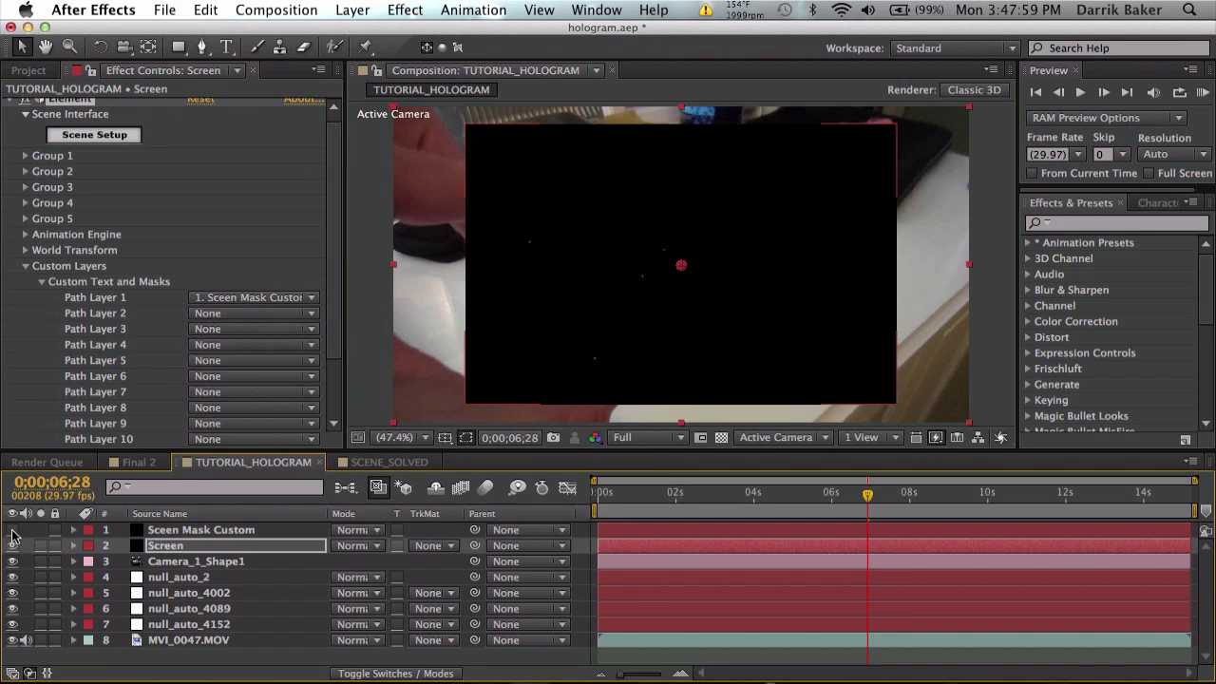
{"action": "key", "text": "Return"}
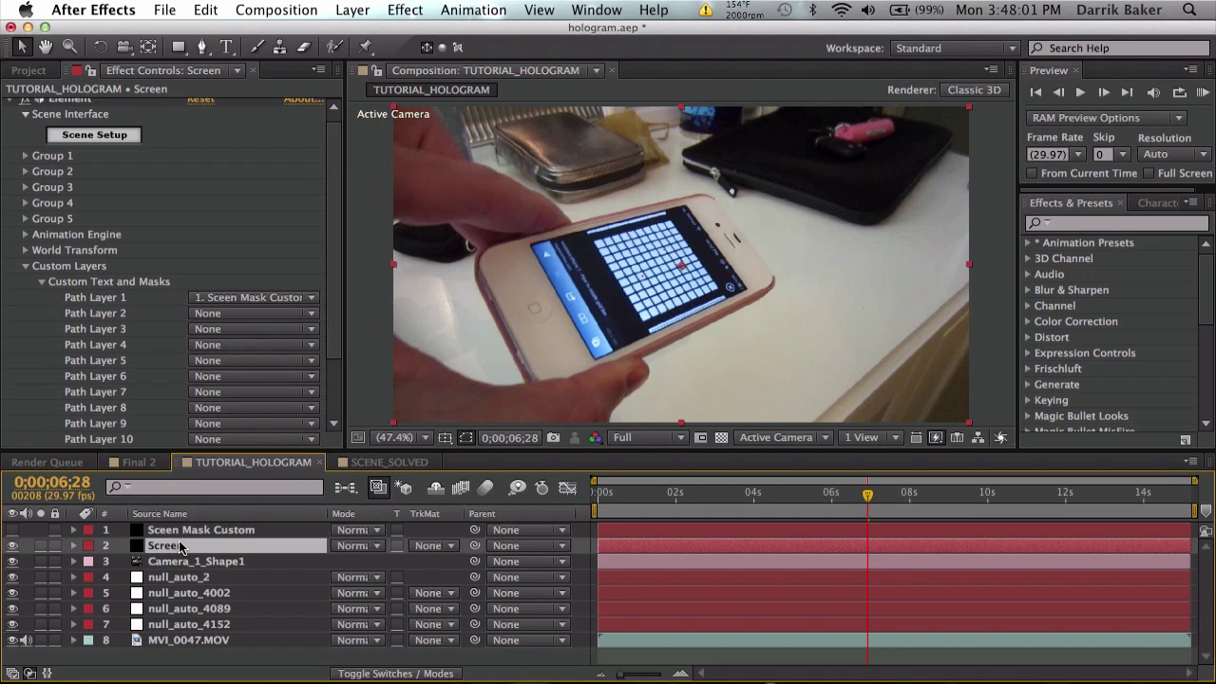
{"action": "scroll", "coordinate": [156, 342], "scroll_direction": "down", "scroll_amount": 3}
{"action": "scroll", "coordinate": [152, 280], "scroll_direction": "up", "scroll_amount": 4}
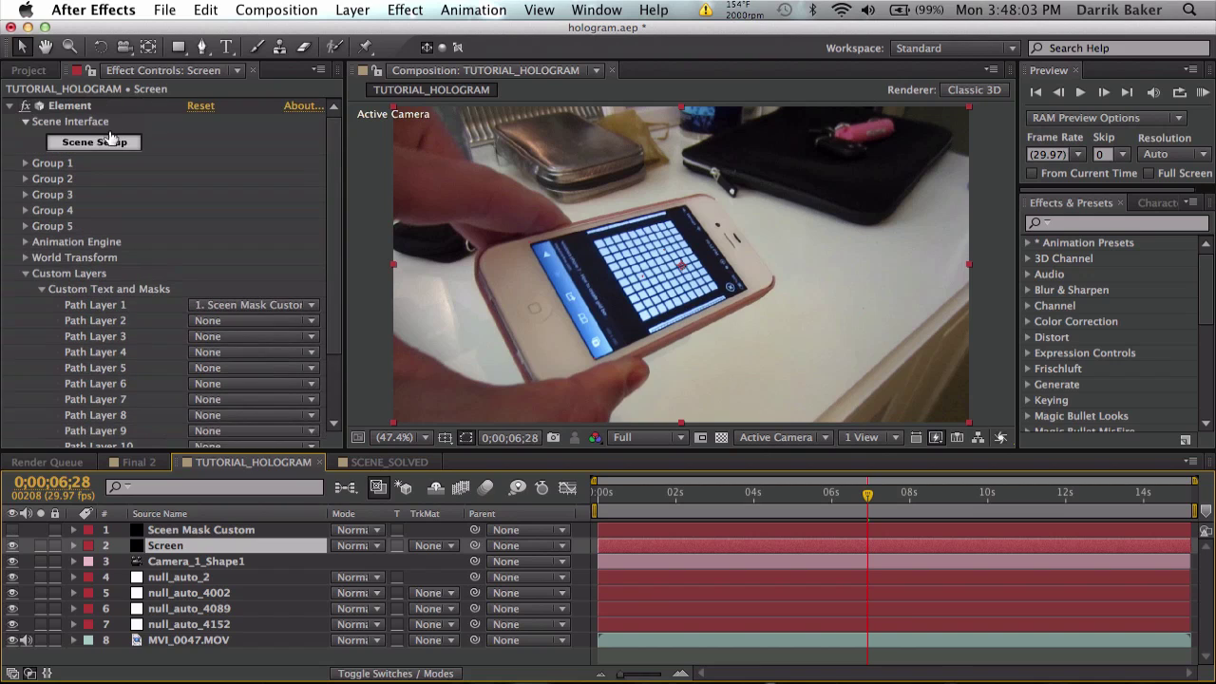
In Element Scene Setup, extrude the mask path into a 3D slab and orbit to view it
{"action": "left_click", "coordinate": [110, 143]}
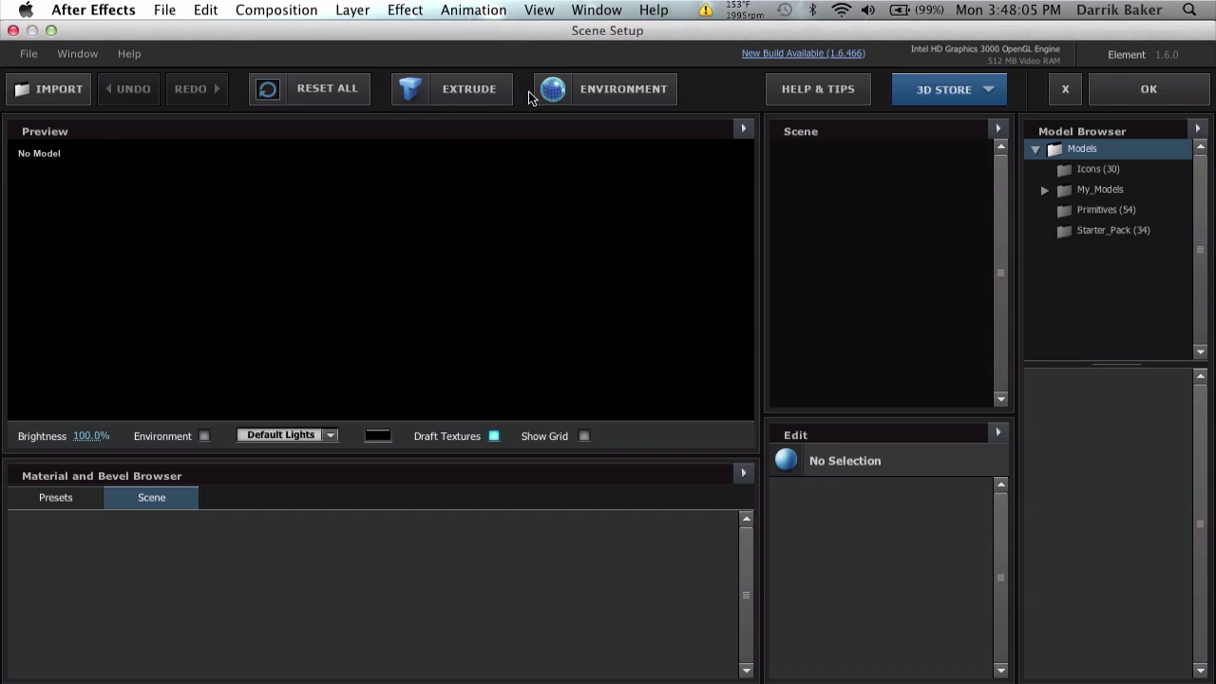
{"action": "left_click", "coordinate": [484, 95]}
{"action": "mouse_move", "coordinate": [412, 321]}
{"action": "left_mouse_down"}
{"action": "mouse_move", "coordinate": [545, 249]}
{"action": "mouse_move", "coordinate": [488, 402]}
{"action": "mouse_move", "coordinate": [420, 297]}
{"action": "left_mouse_up"}
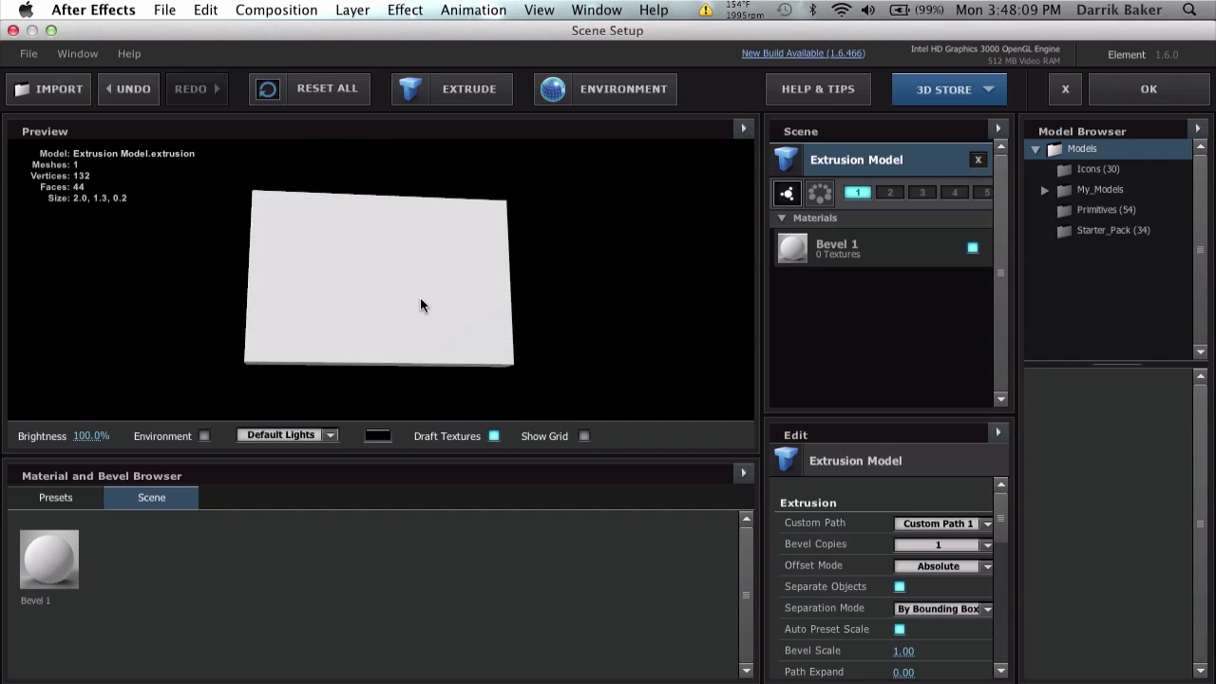
{"action": "mouse_move", "coordinate": [321, 317]}
{"action": "left_mouse_down"}
{"action": "mouse_move", "coordinate": [399, 263]}
{"action": "mouse_move", "coordinate": [397, 300]}
{"action": "left_mouse_up"}
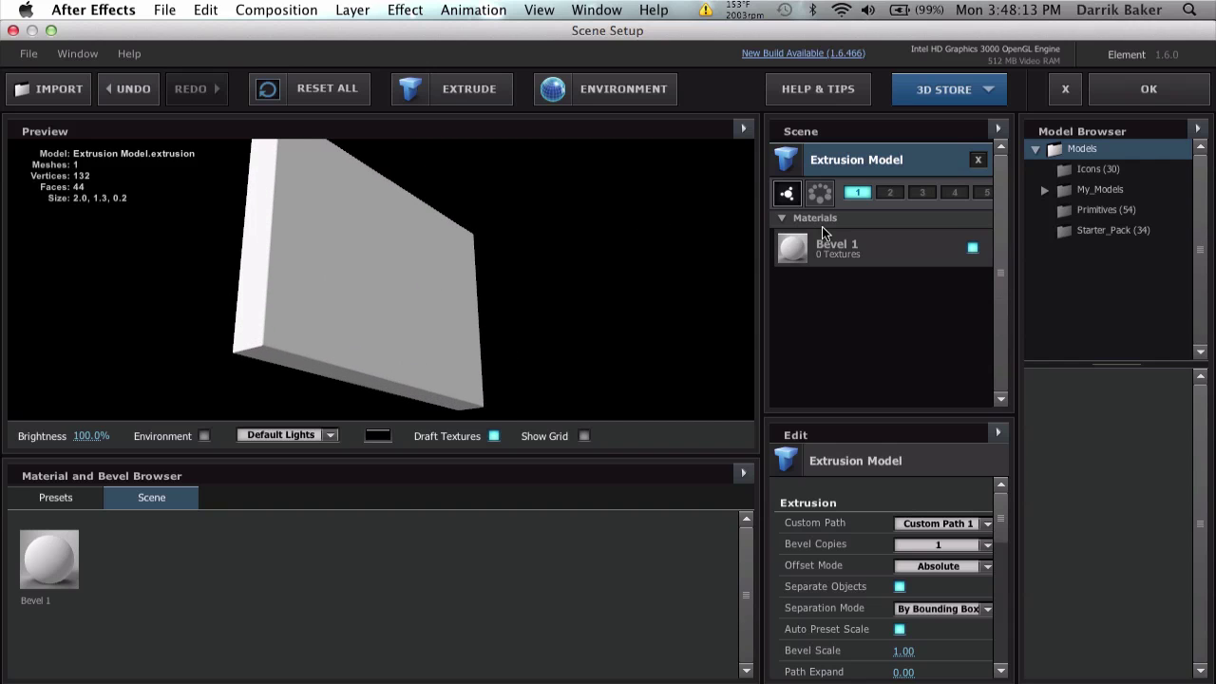
Set the Bevel 1 extrusion depth to 0.01
{"action": "left_click", "coordinate": [883, 256]}
{"action": "left_click", "coordinate": [900, 523]}
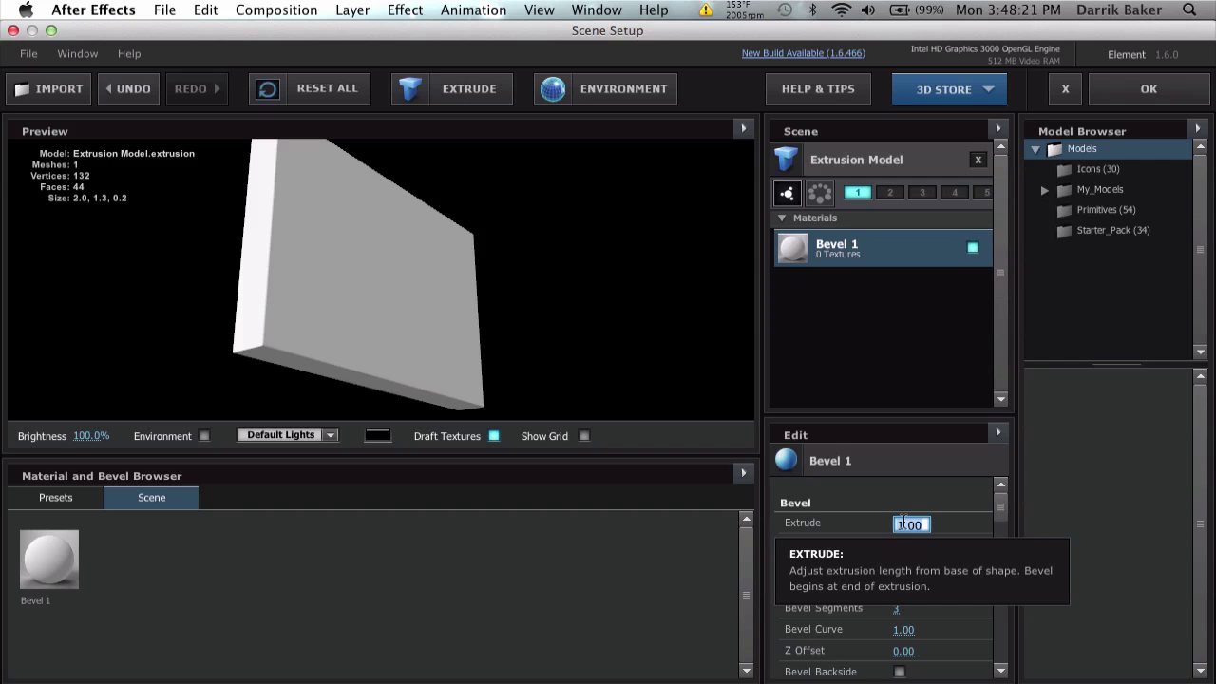
{"action": "type", "text": "0"}
{"action": "key", "text": "Return"}
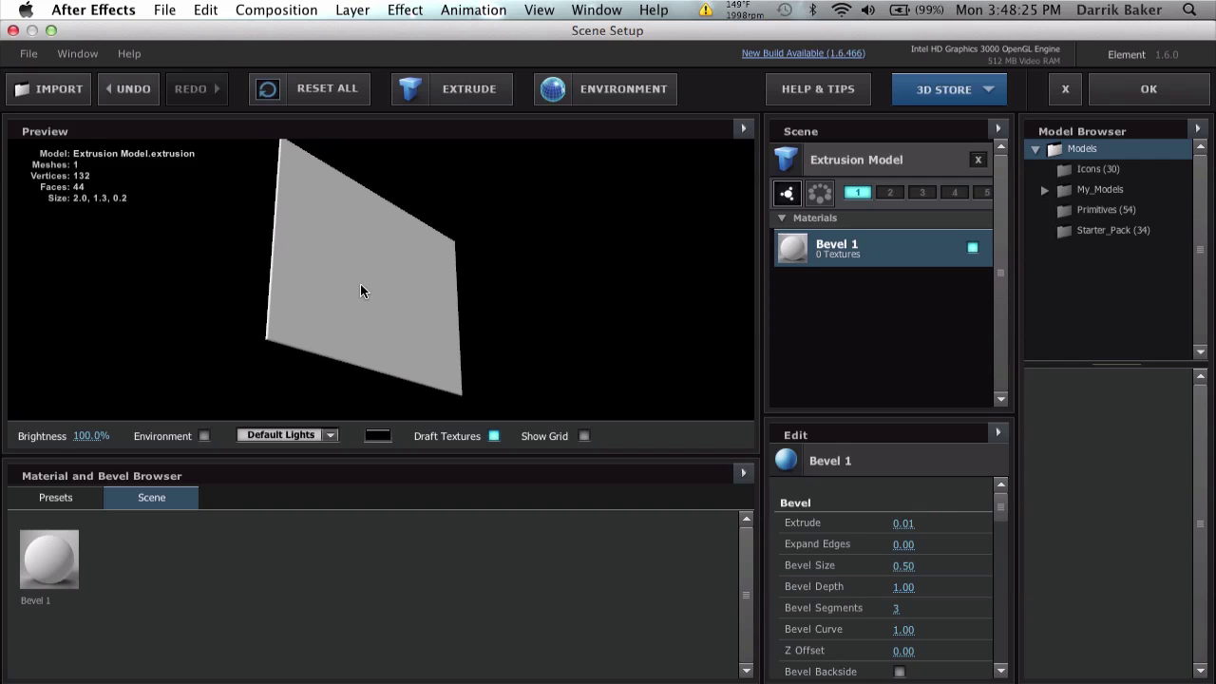
Check the plate's thickness from a few angles and set the bevel size to 0
{"action": "scroll", "coordinate": [360, 284], "scroll_direction": "up", "scroll_amount": 2}
{"action": "scroll", "coordinate": [360, 284], "scroll_direction": "up", "scroll_amount": 2}
{"action": "scroll", "coordinate": [360, 284], "scroll_direction": "up", "scroll_amount": 2}
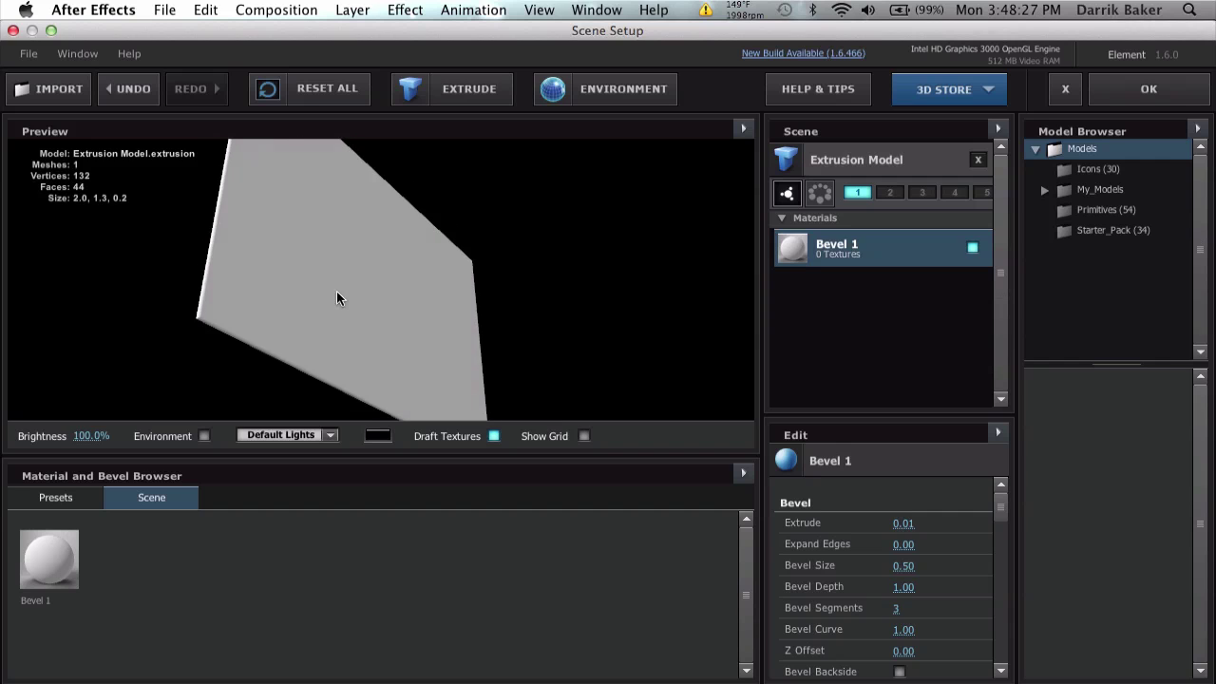
{"action": "mouse_move", "coordinate": [336, 290]}
{"action": "left_mouse_down"}
{"action": "mouse_move", "coordinate": [362, 239]}
{"action": "mouse_move", "coordinate": [371, 299]}
{"action": "left_mouse_up"}
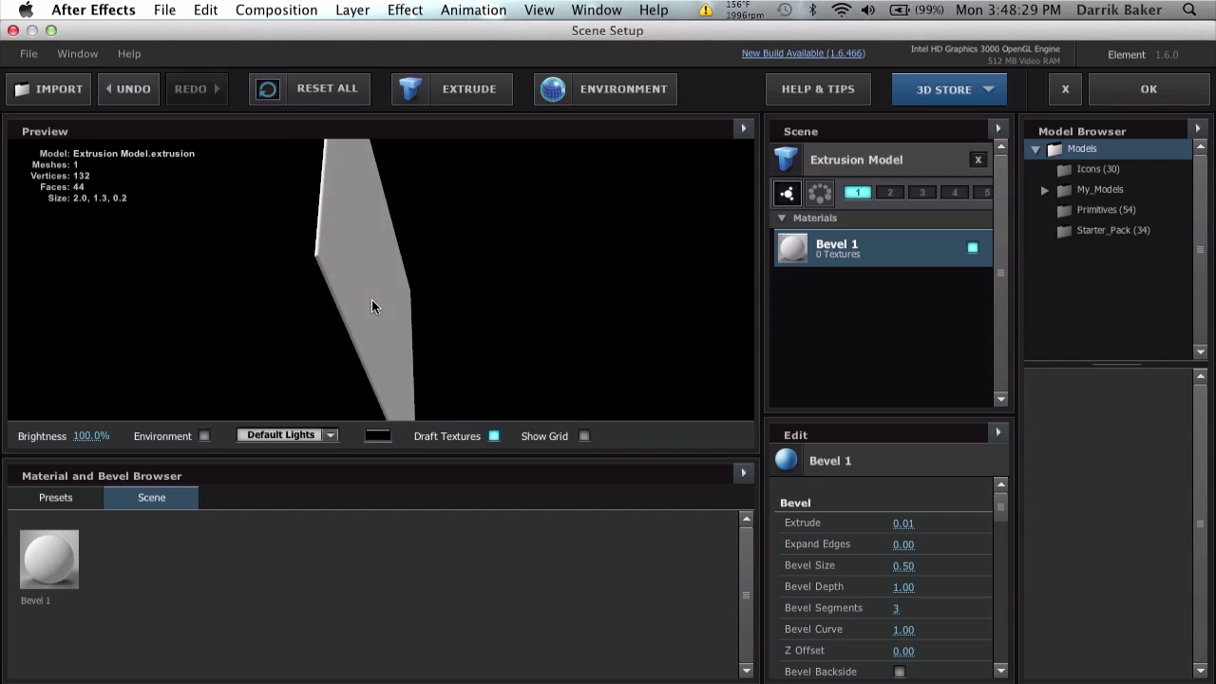
{"action": "left_click_drag", "start_coordinate": [374, 237], "coordinate": [366, 266]}
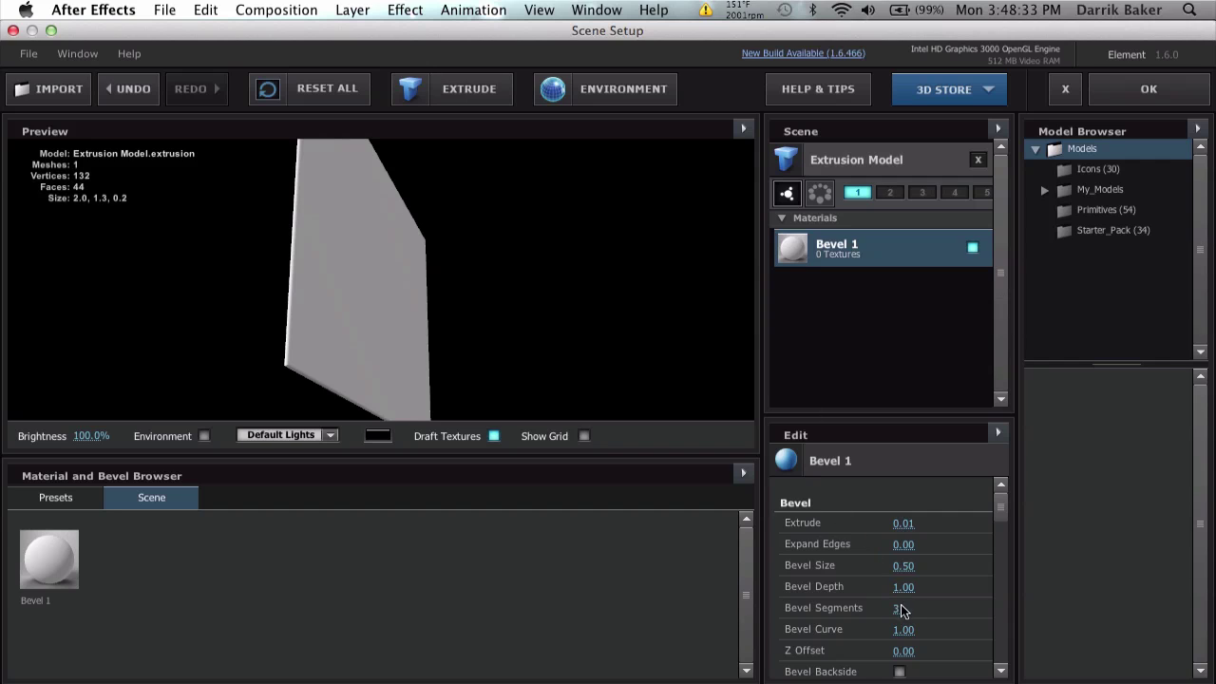
{"action": "left_click", "coordinate": [902, 565]}
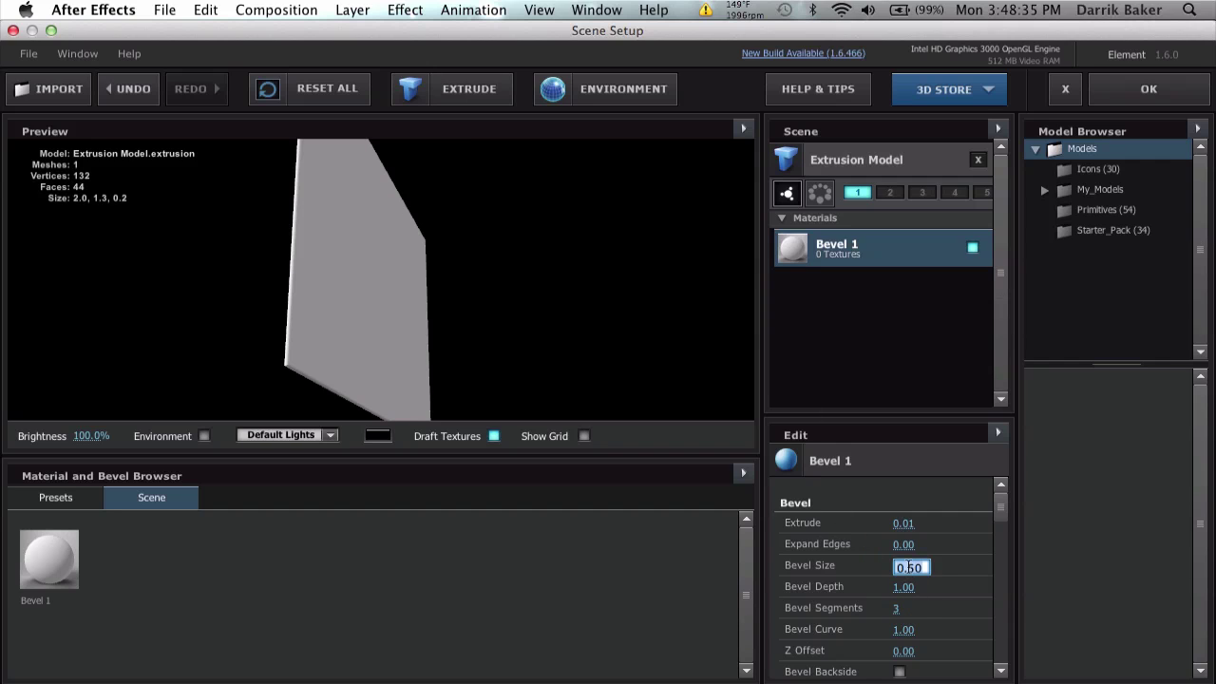
{"action": "type", "text": "0"}
{"action": "key", "text": "Return"}
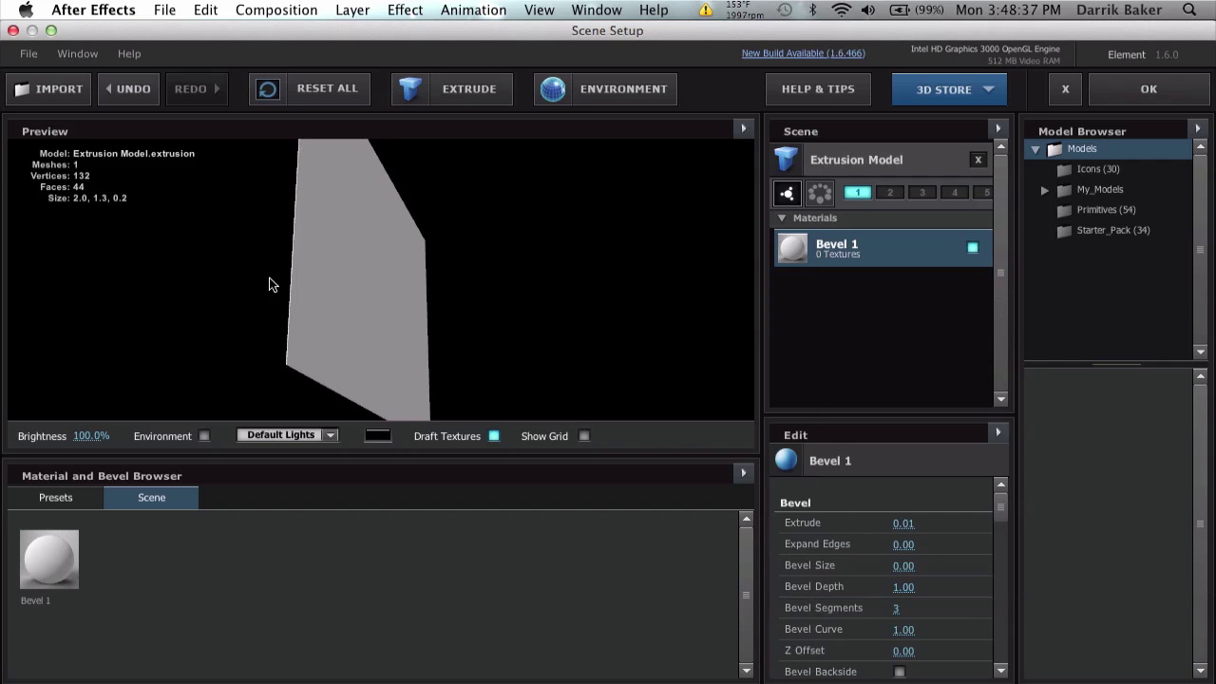
Set the Bevel 1 diffuse colour to pure black (000000)
{"action": "mouse_move", "coordinate": [351, 307]}
{"action": "left_mouse_down"}
{"action": "mouse_move", "coordinate": [339, 413]}
{"action": "mouse_move", "coordinate": [325, 426]}
{"action": "mouse_move", "coordinate": [354, 367]}
{"action": "mouse_move", "coordinate": [290, 291]}
{"action": "mouse_move", "coordinate": [331, 287]}
{"action": "left_mouse_up"}
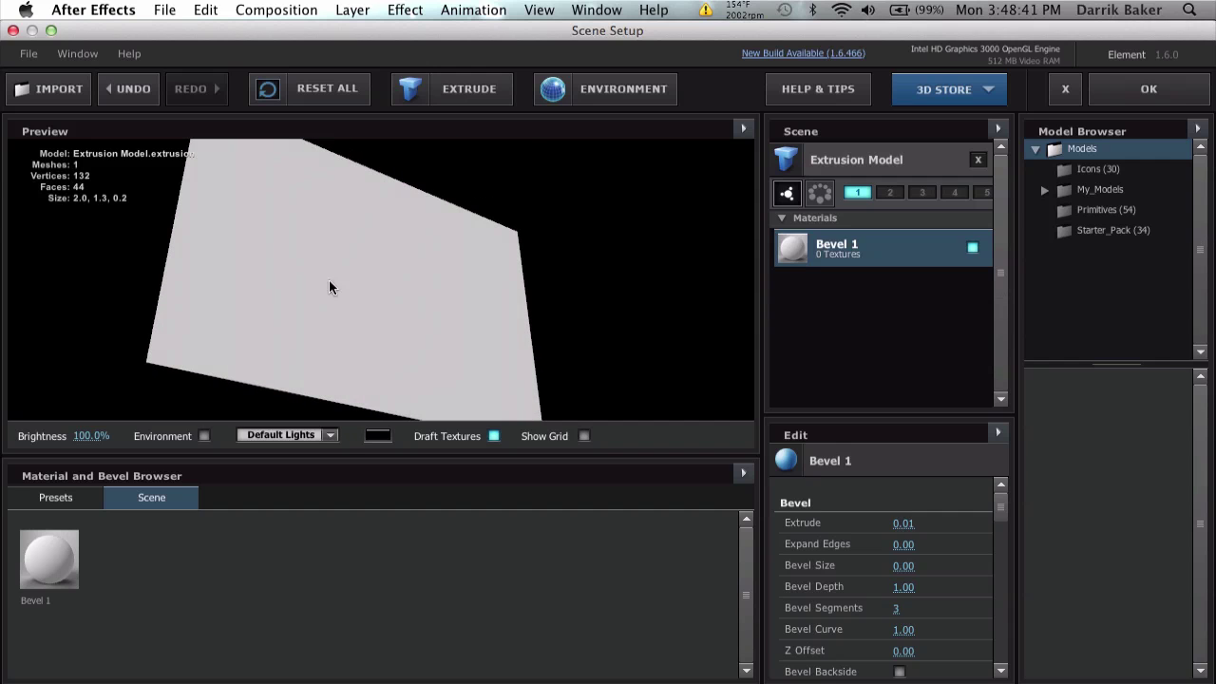
{"action": "scroll", "coordinate": [922, 602], "scroll_direction": "down", "scroll_amount": 3}
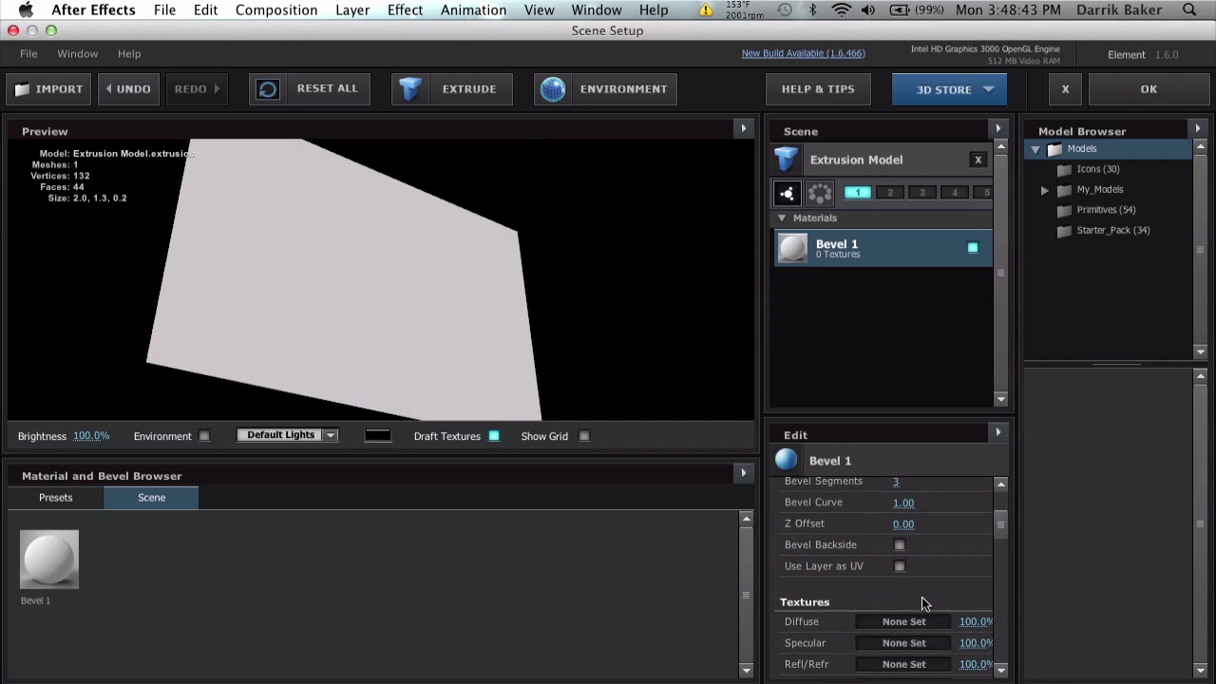
{"action": "scroll", "coordinate": [922, 602], "scroll_direction": "down", "scroll_amount": 1}
{"action": "scroll", "coordinate": [922, 602], "scroll_direction": "down", "scroll_amount": 3}
{"action": "scroll", "coordinate": [922, 602], "scroll_direction": "down", "scroll_amount": 3}
{"action": "scroll", "coordinate": [919, 570], "scroll_direction": "down", "scroll_amount": 2}
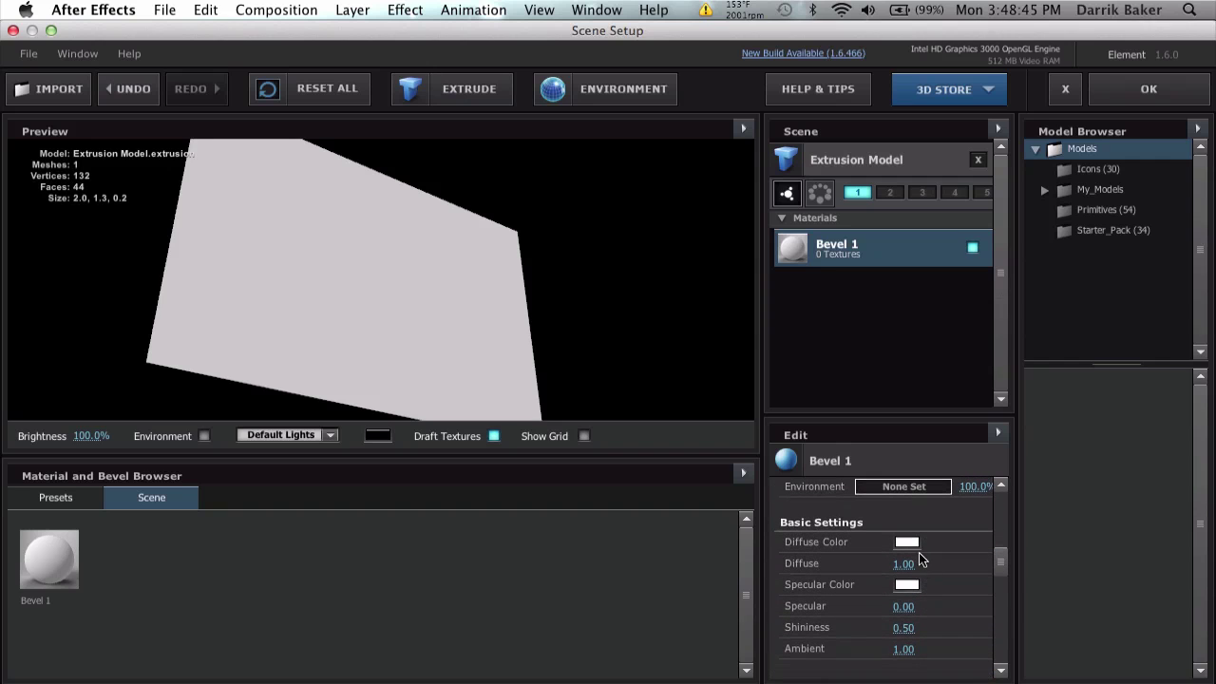
{"action": "left_click", "coordinate": [906, 542]}
{"action": "left_click_drag", "start_coordinate": [529, 311], "coordinate": [377, 438]}
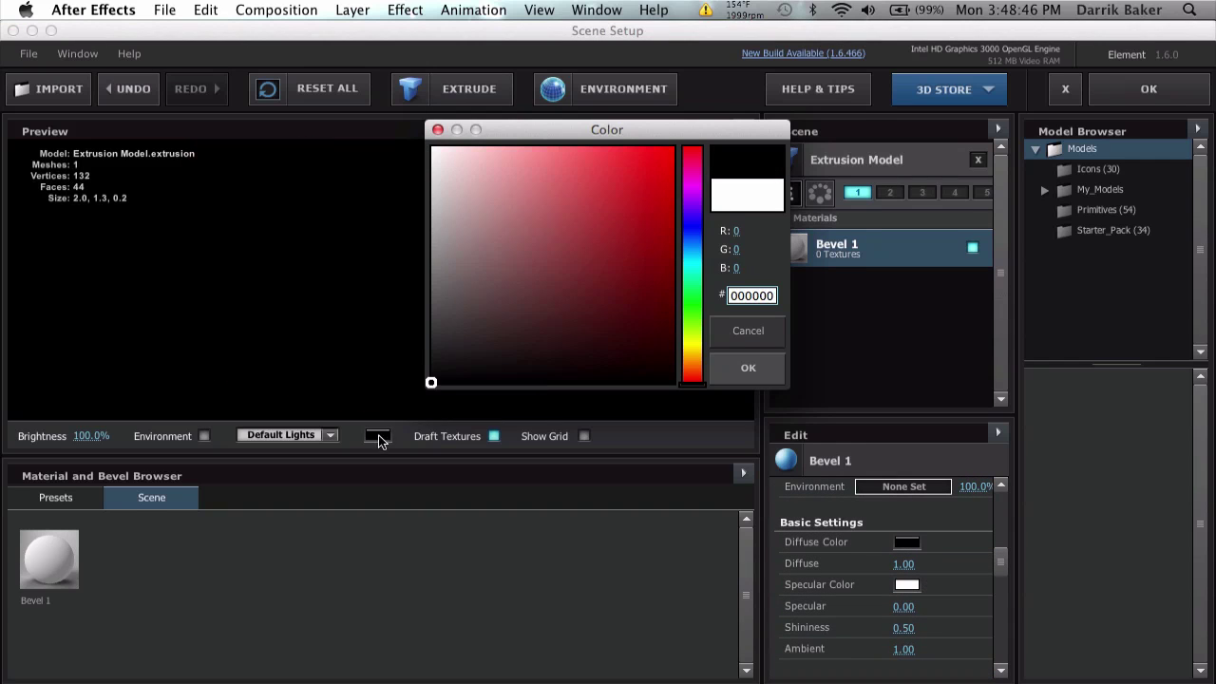
{"action": "left_click", "coordinate": [746, 368]}
Set the reflection intensity to 100% and view the reflective surface
{"action": "scroll", "coordinate": [944, 596], "scroll_direction": "down", "scroll_amount": 4}
{"action": "scroll", "coordinate": [936, 574], "scroll_direction": "down", "scroll_amount": 3}
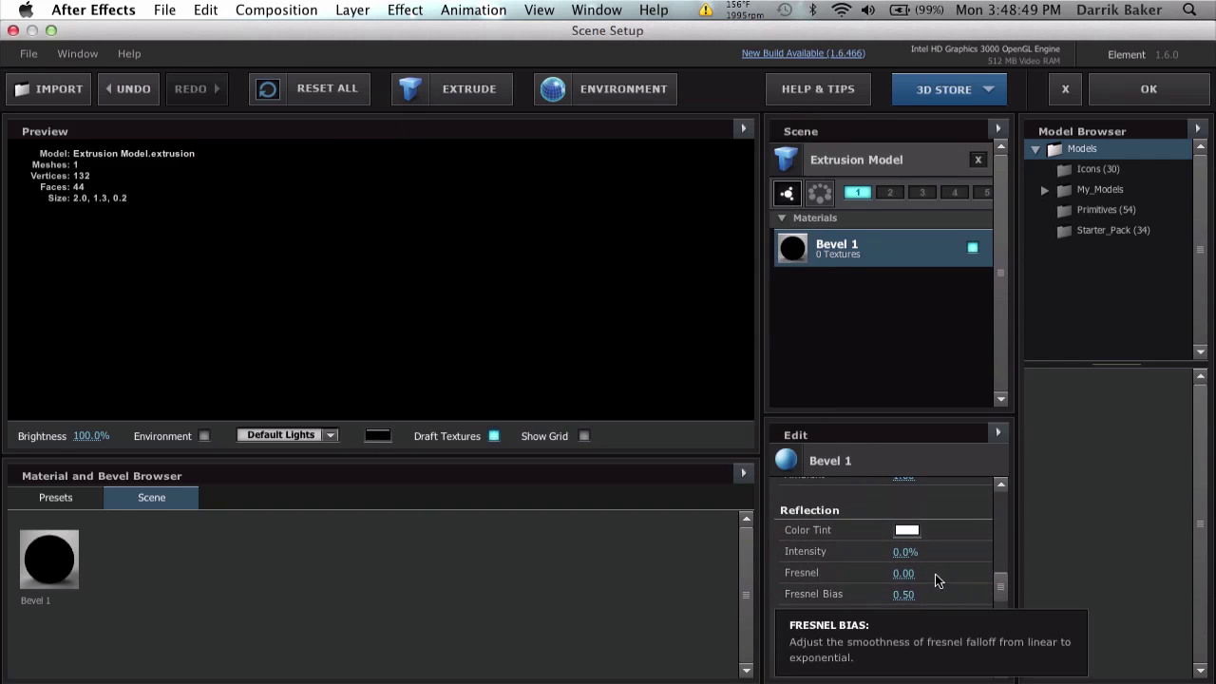
{"action": "left_click", "coordinate": [905, 553]}
{"action": "type", "text": "100"}
{"action": "key", "text": "Return"}
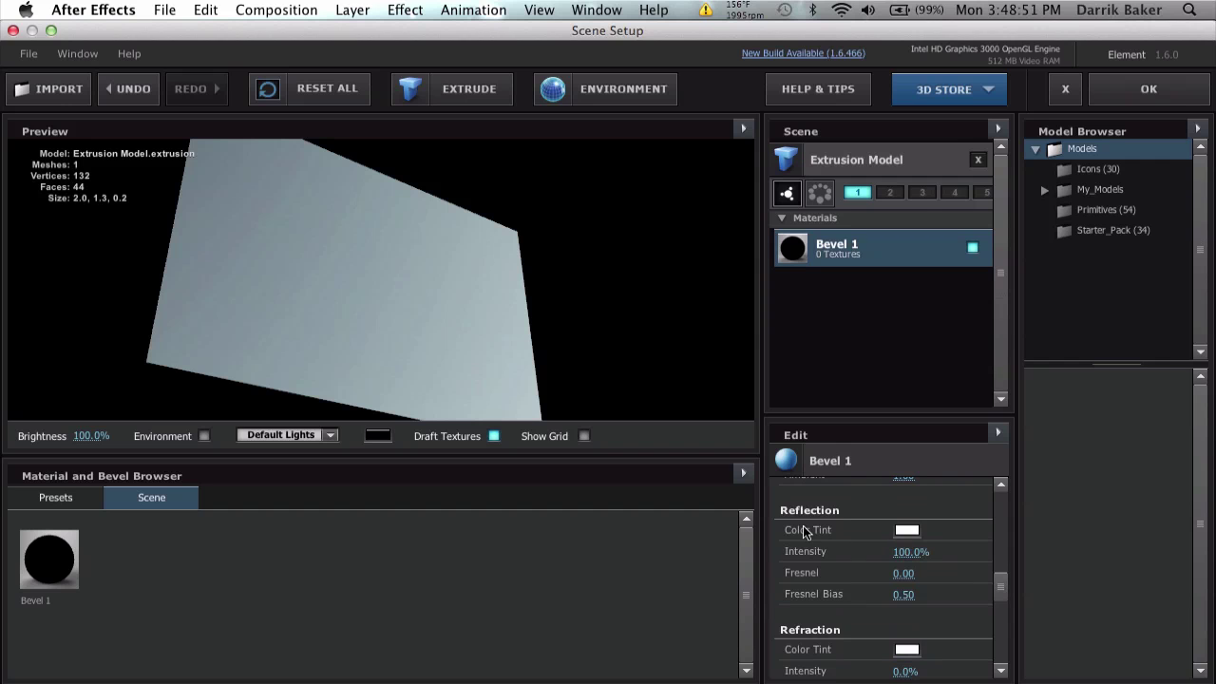
{"action": "mouse_move", "coordinate": [439, 311]}
{"action": "left_mouse_down"}
{"action": "mouse_move", "coordinate": [472, 290]}
{"action": "mouse_move", "coordinate": [405, 352]}
{"action": "mouse_move", "coordinate": [399, 402]}
{"action": "mouse_move", "coordinate": [370, 352]}
{"action": "mouse_move", "coordinate": [414, 345]}
{"action": "mouse_move", "coordinate": [430, 258]}
{"action": "left_mouse_up"}
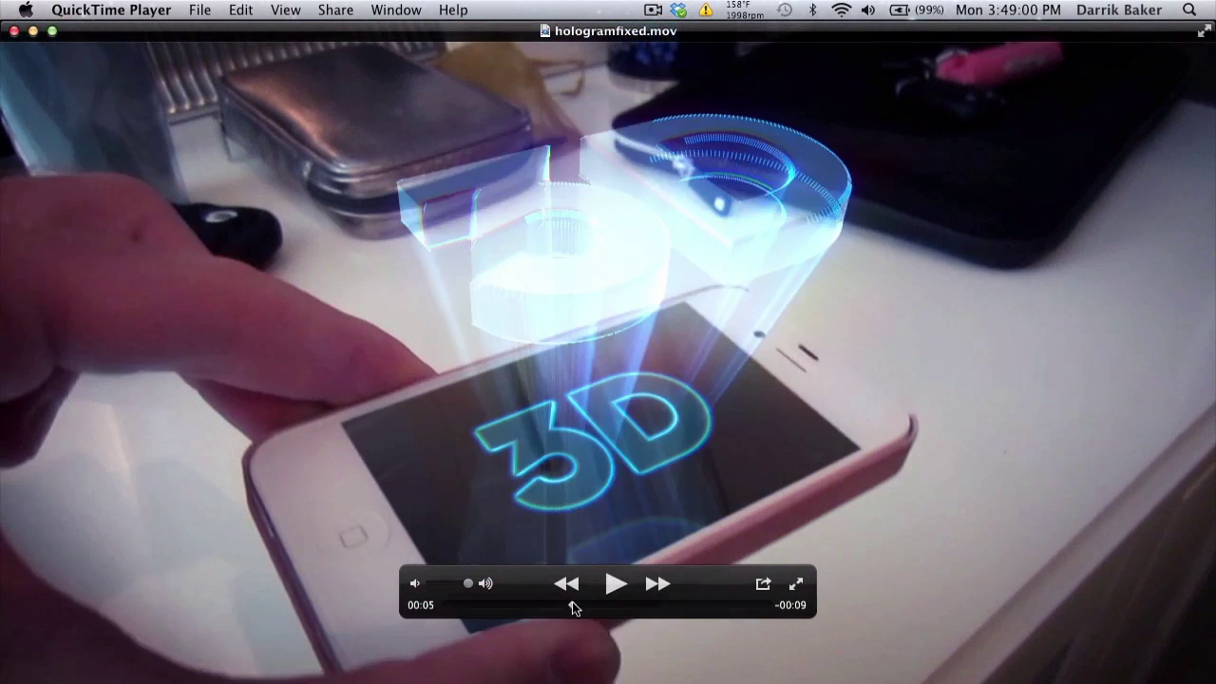
Scrub through hologramfixed.mov in QuickTime to review the finished glowing '3D' phone shot
{"action": "mouse_move", "coordinate": [574, 608]}
{"action": "left_mouse_down"}
{"action": "mouse_move", "coordinate": [725, 599]}
{"action": "mouse_move", "coordinate": [558, 606]}
{"action": "left_mouse_up"}
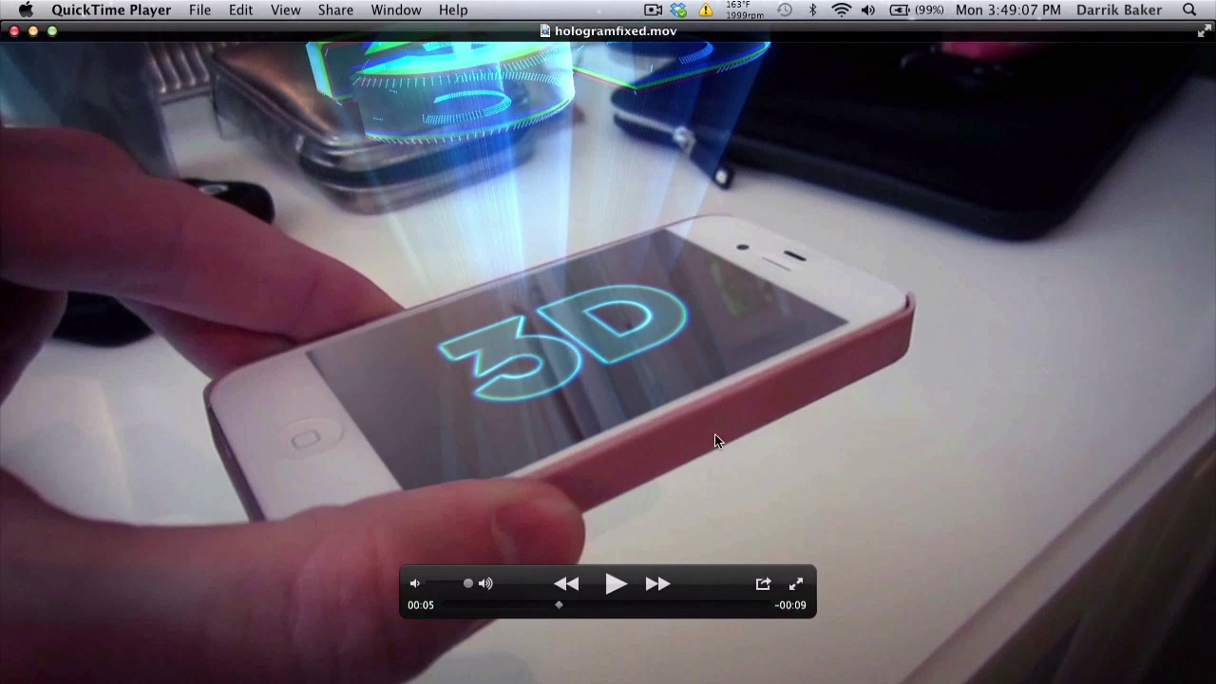
Set the Bevel 1 reflection Fresnel to exactly 1.00 and judge the reflections from several angles
{"action": "key", "text": "ctrl+Left"}
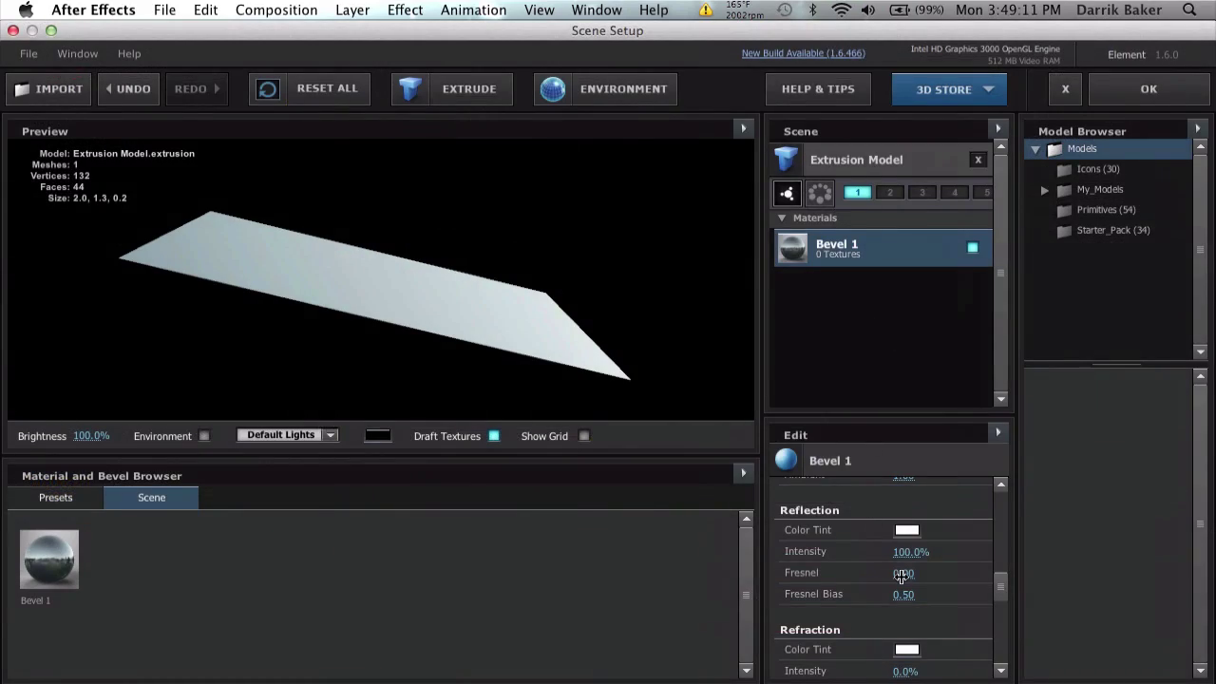
{"action": "left_click_drag", "start_coordinate": [900, 576], "coordinate": [1071, 542]}
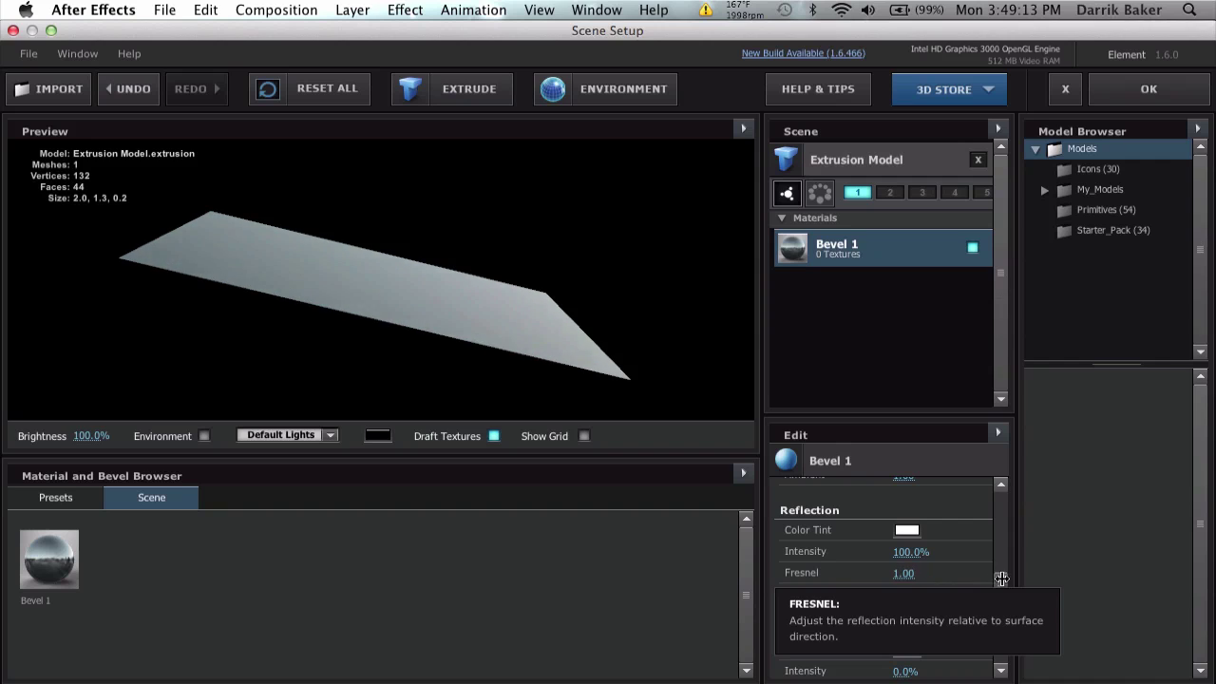
{"action": "left_click", "coordinate": [902, 573]}
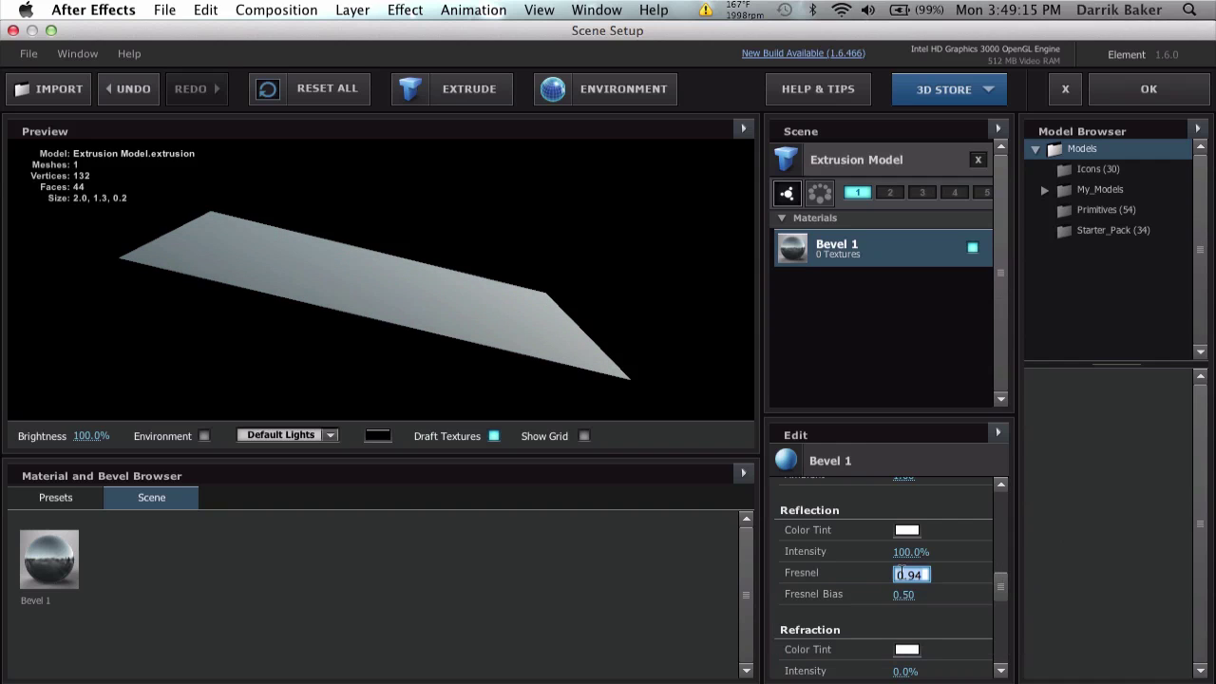
{"action": "type", "text": "1"}
{"action": "key", "text": "Return"}
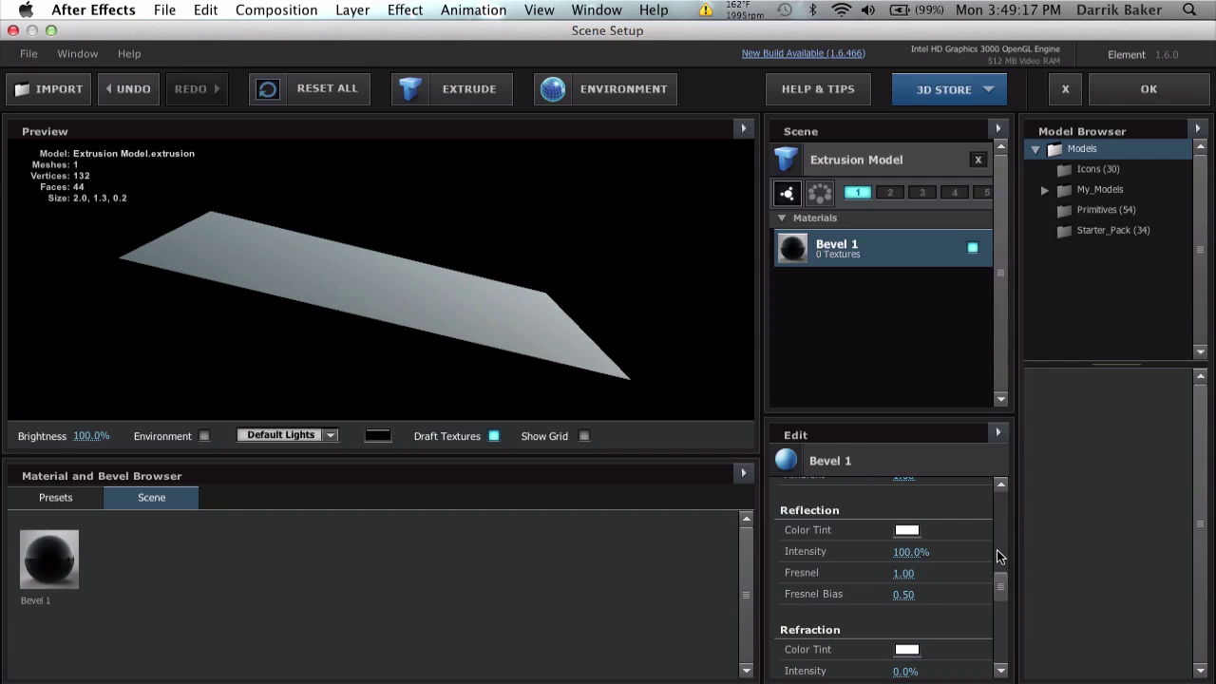
{"action": "mouse_move", "coordinate": [472, 341]}
{"action": "left_mouse_down"}
{"action": "mouse_move", "coordinate": [471, 416]}
{"action": "mouse_move", "coordinate": [465, 392]}
{"action": "left_mouse_up"}
{"action": "mouse_move", "coordinate": [472, 359]}
{"action": "left_mouse_down"}
{"action": "mouse_move", "coordinate": [483, 337]}
{"action": "mouse_move", "coordinate": [458, 430]}
{"action": "mouse_move", "coordinate": [467, 367]}
{"action": "left_mouse_up"}
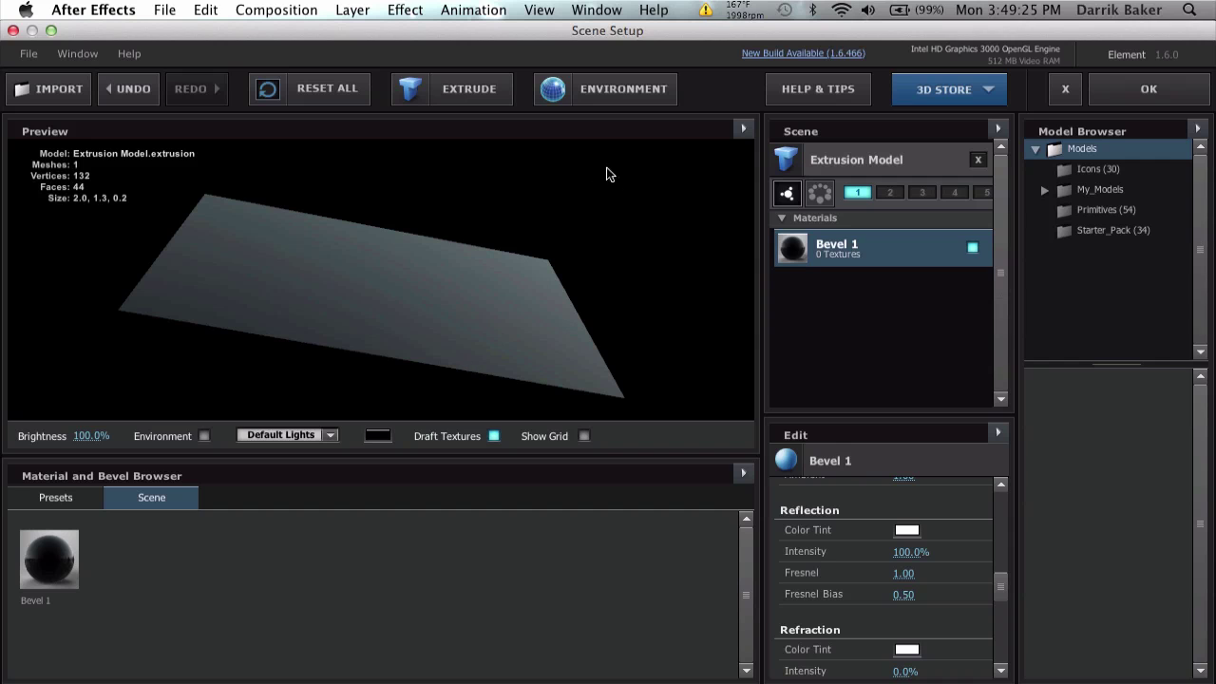
{"action": "mouse_move", "coordinate": [355, 328]}
{"action": "left_mouse_down"}
{"action": "mouse_move", "coordinate": [407, 309]}
{"action": "mouse_move", "coordinate": [393, 362]}
{"action": "mouse_move", "coordinate": [406, 361]}
{"action": "left_mouse_up"}
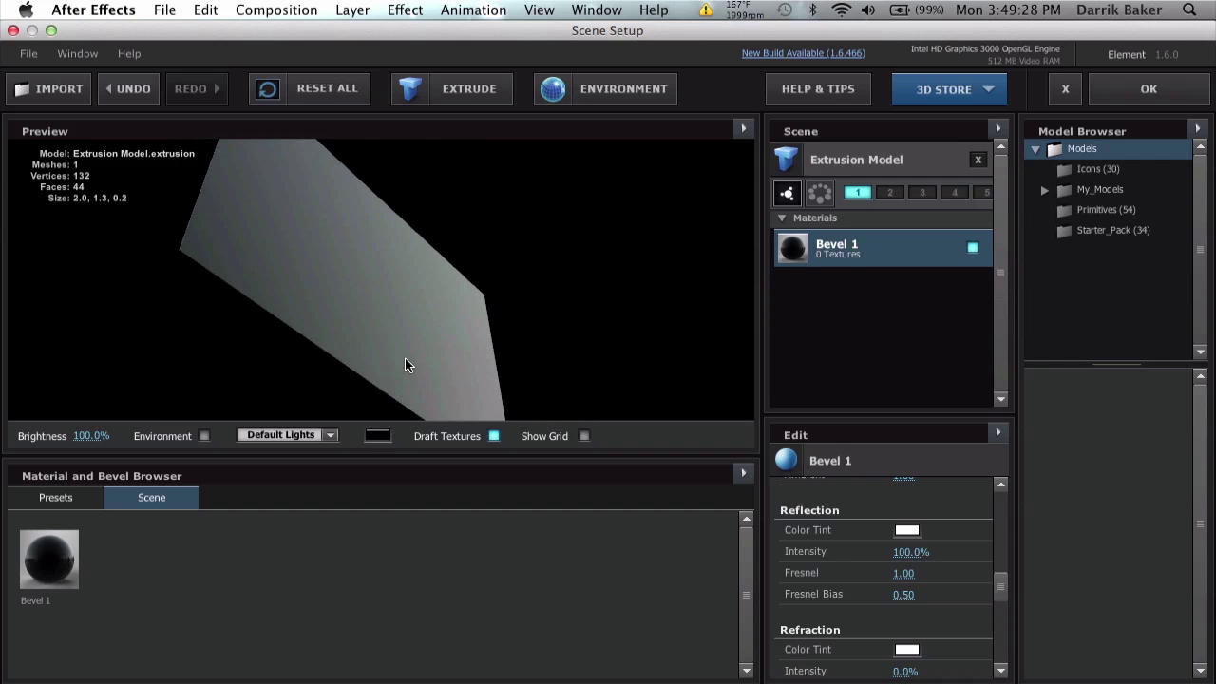
Apply the Element scene setup and open Master Bedroom.jpg from the Project panel
{"action": "left_click", "coordinate": [1150, 91]}
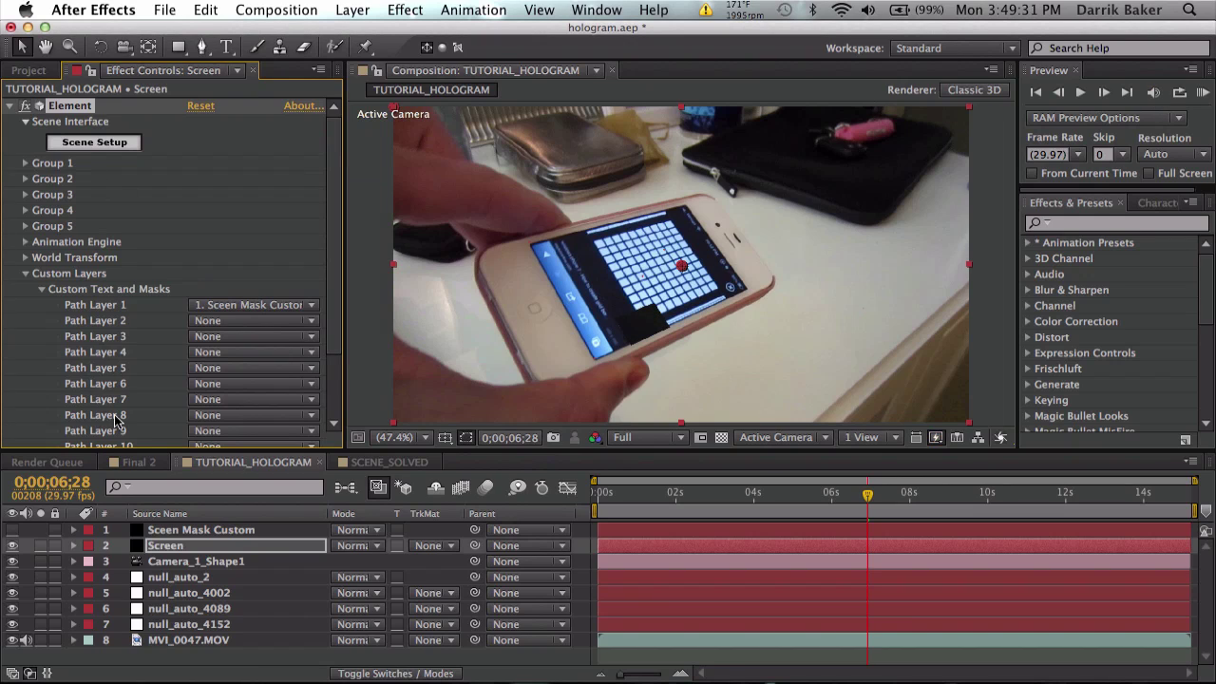
{"action": "left_click", "coordinate": [28, 71]}
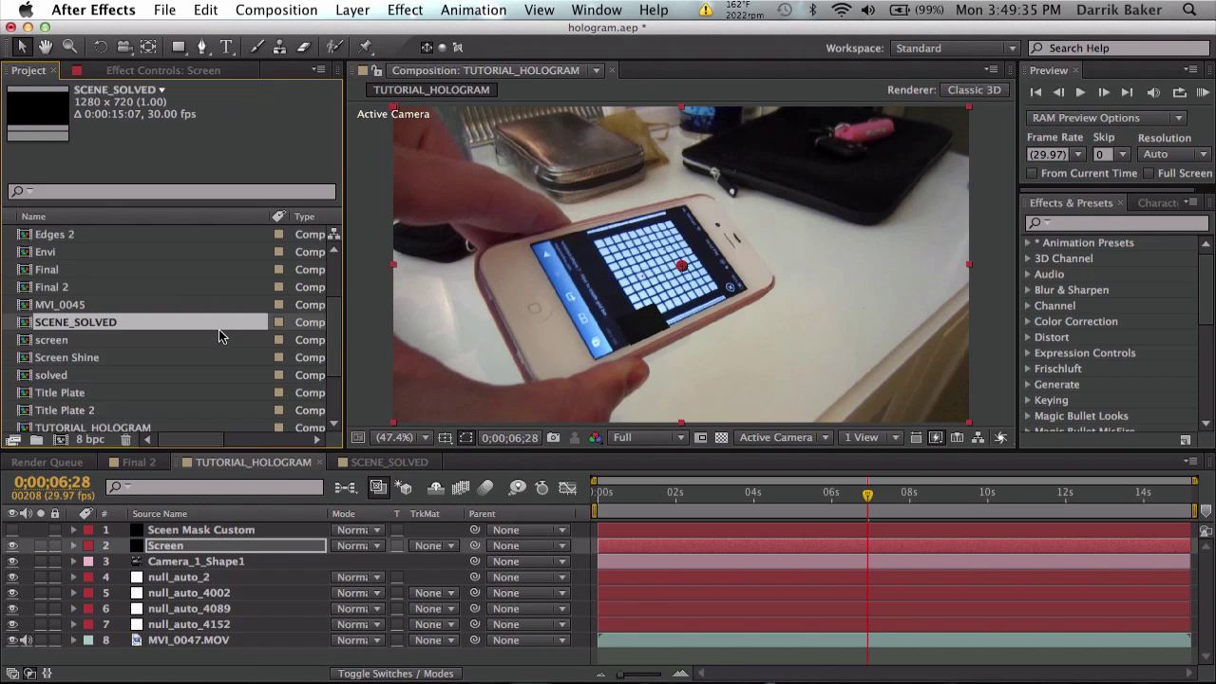
{"action": "scroll", "coordinate": [187, 338], "scroll_direction": "down", "scroll_amount": 3}
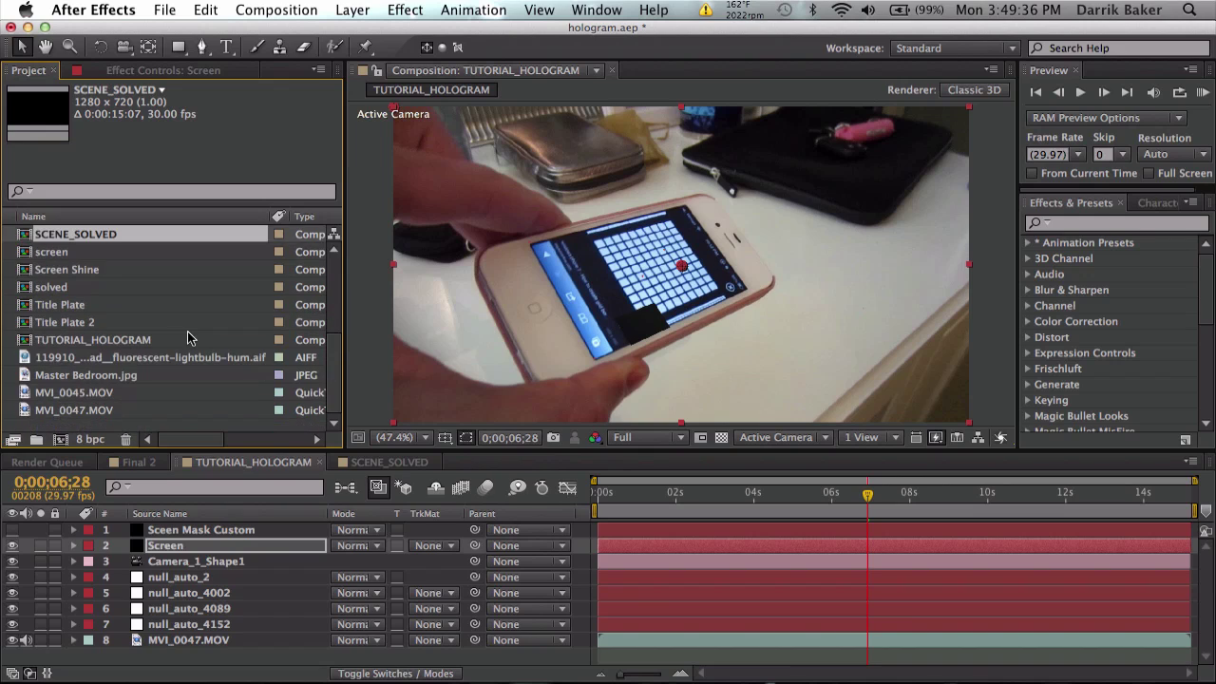
{"action": "left_click", "coordinate": [133, 375]}
{"action": "right_click", "coordinate": [133, 375]}
{"action": "left_click", "coordinate": [102, 376]}
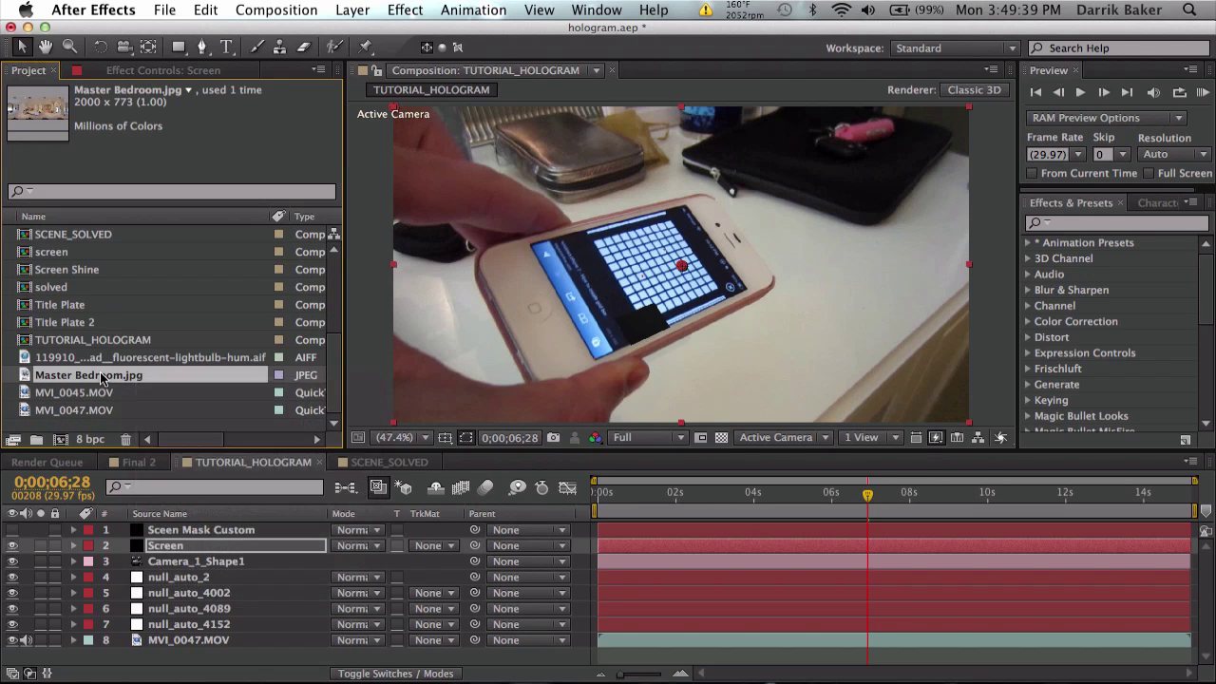
{"action": "double_click", "coordinate": [101, 376]}
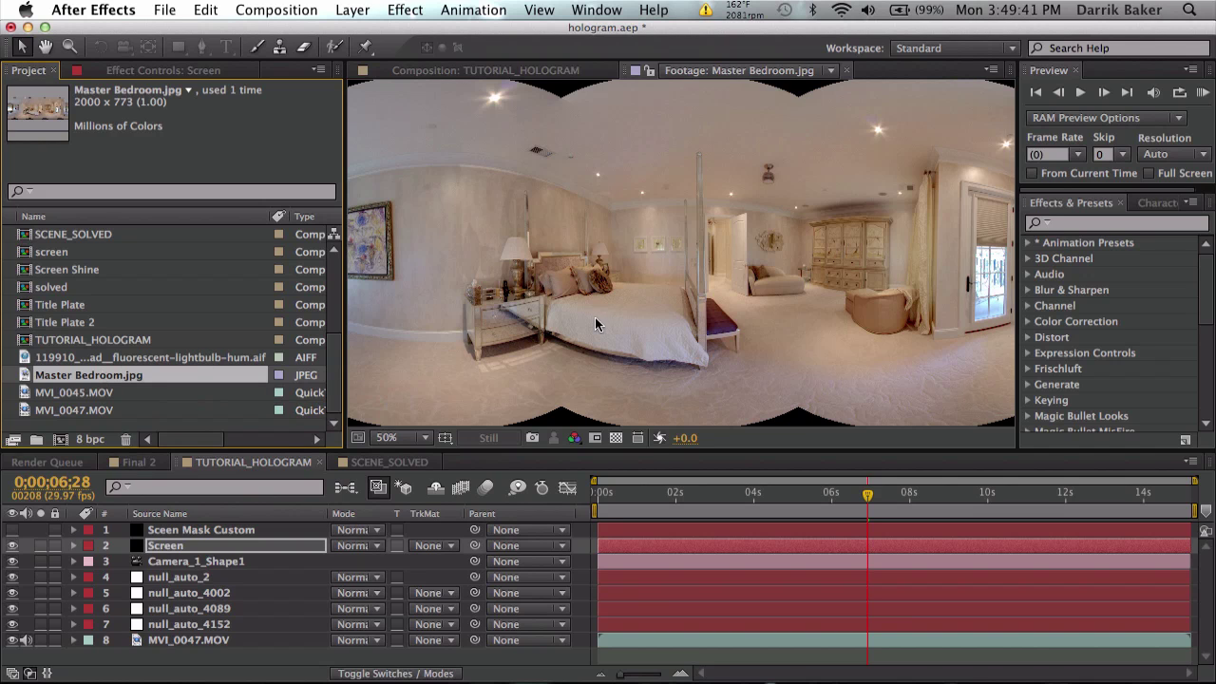
Pan across the bedroom panorama with the Hand tool, then reselect it in the project list
{"action": "key", "text": "h"}
{"action": "mouse_move", "coordinate": [595, 318]}
{"action": "left_mouse_down"}
{"action": "mouse_move", "coordinate": [582, 331]}
{"action": "mouse_move", "coordinate": [601, 251]}
{"action": "left_mouse_up"}
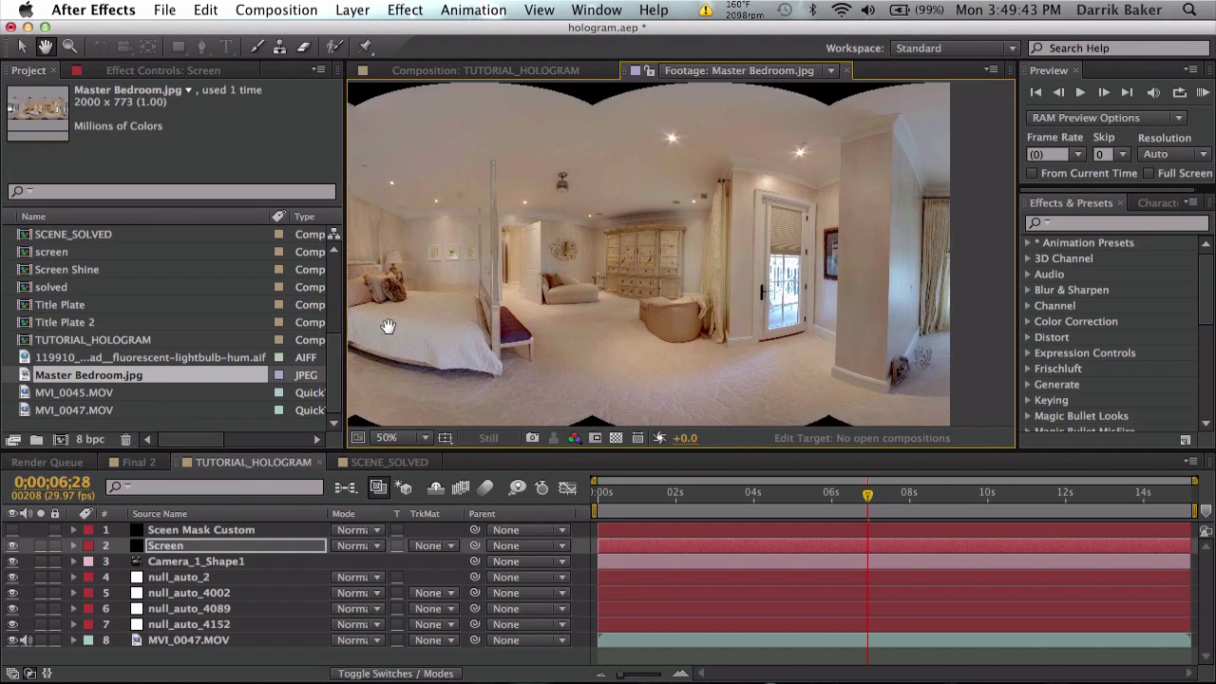
{"action": "key", "text": "v"}
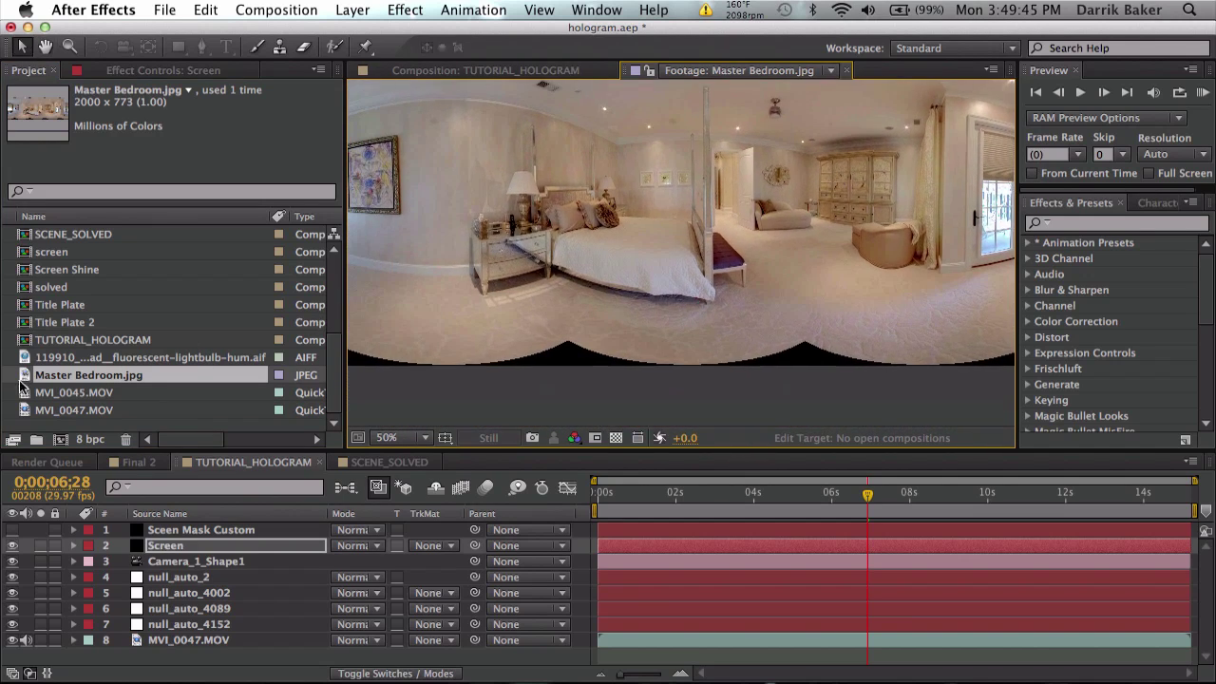
{"action": "left_click", "coordinate": [72, 377]}
Make a new composition from Master Bedroom.jpg and move the time indicator to 0;00;01;14
{"action": "left_click", "coordinate": [62, 440]}
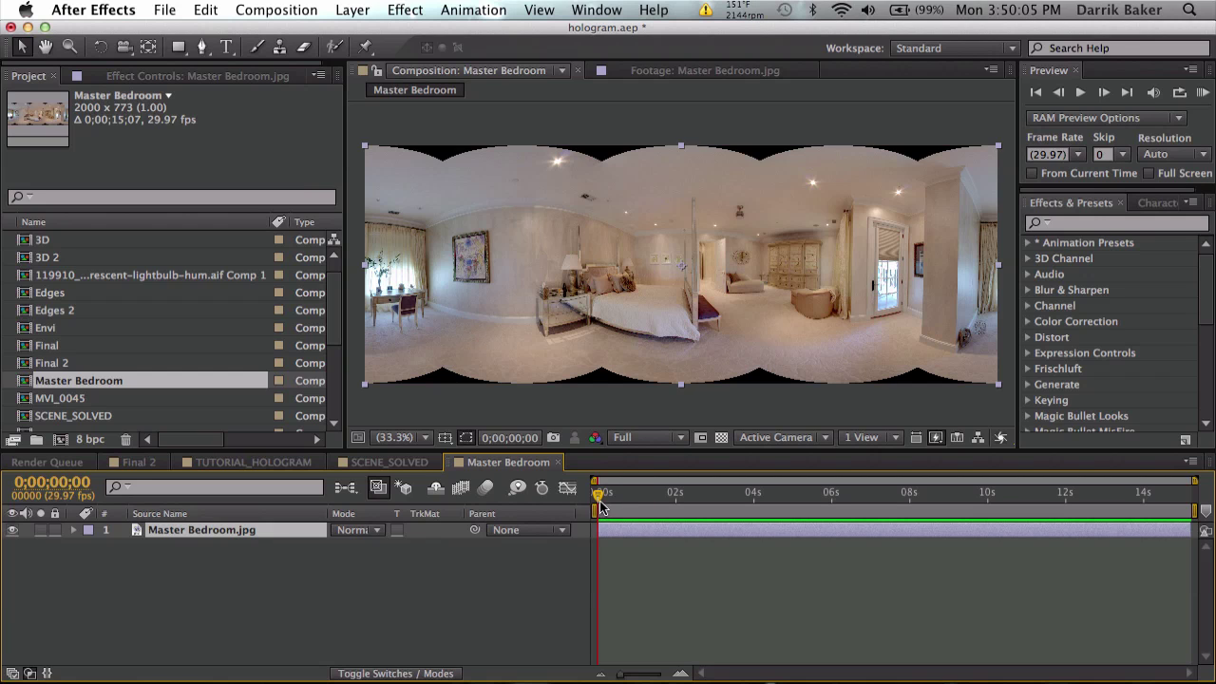
{"action": "left_click_drag", "start_coordinate": [600, 497], "coordinate": [657, 502]}
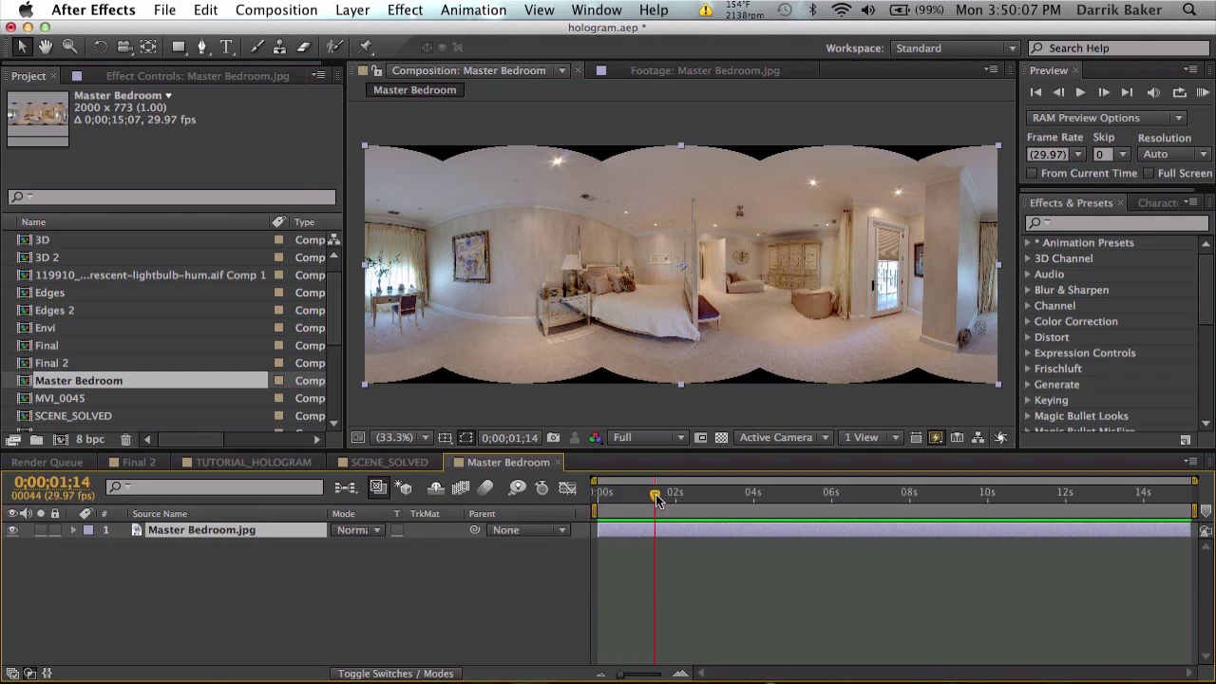